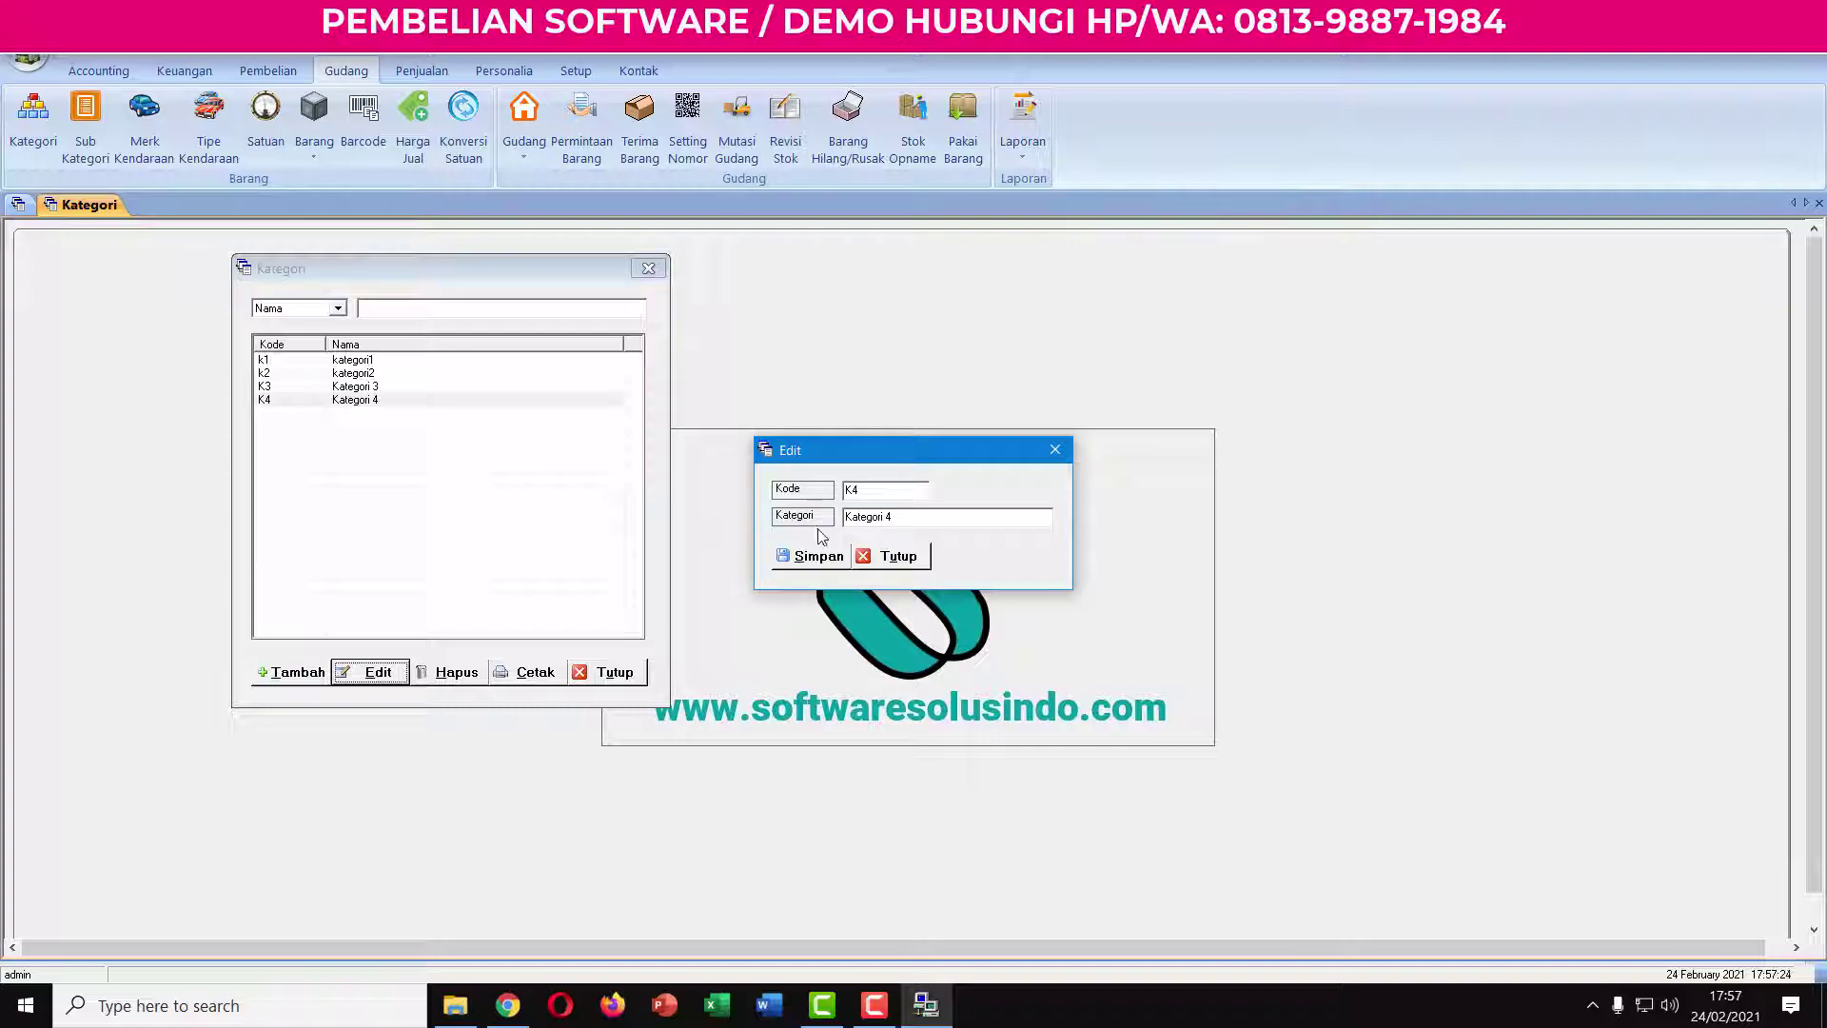
Save the edited category K4 with the name Kategori 4.
click(816, 555)
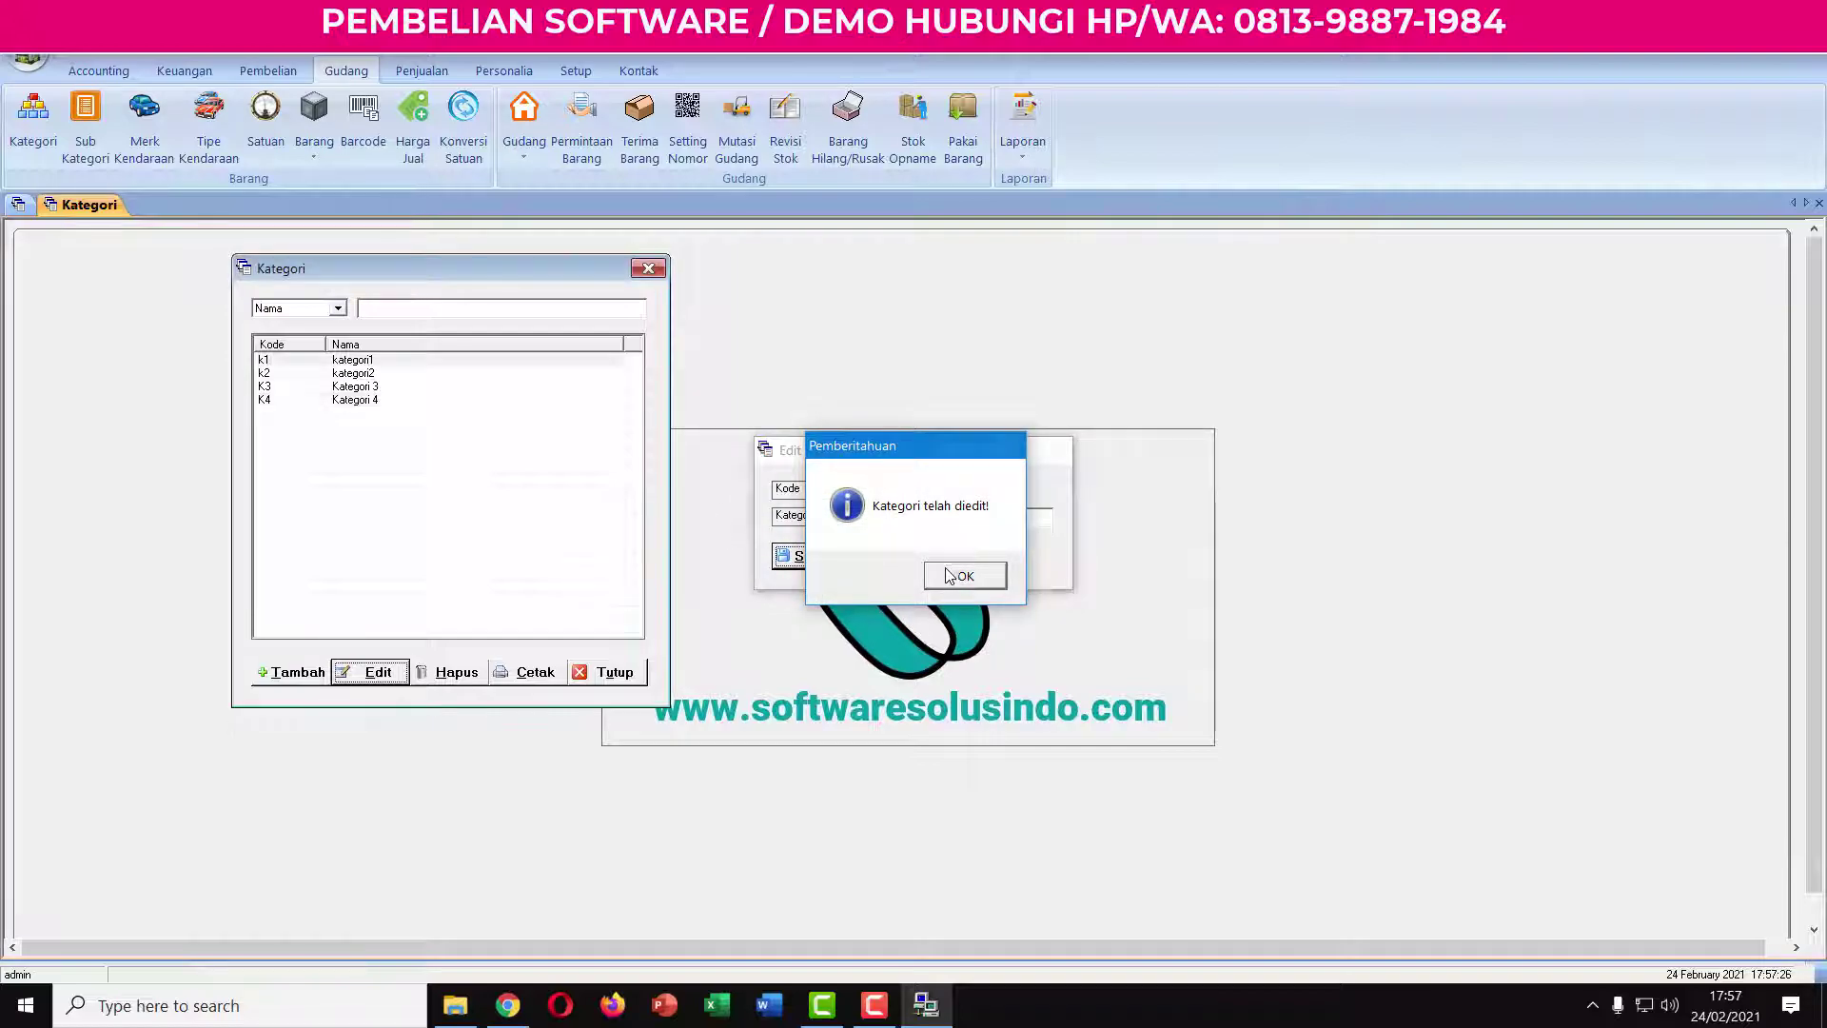
click(953, 575)
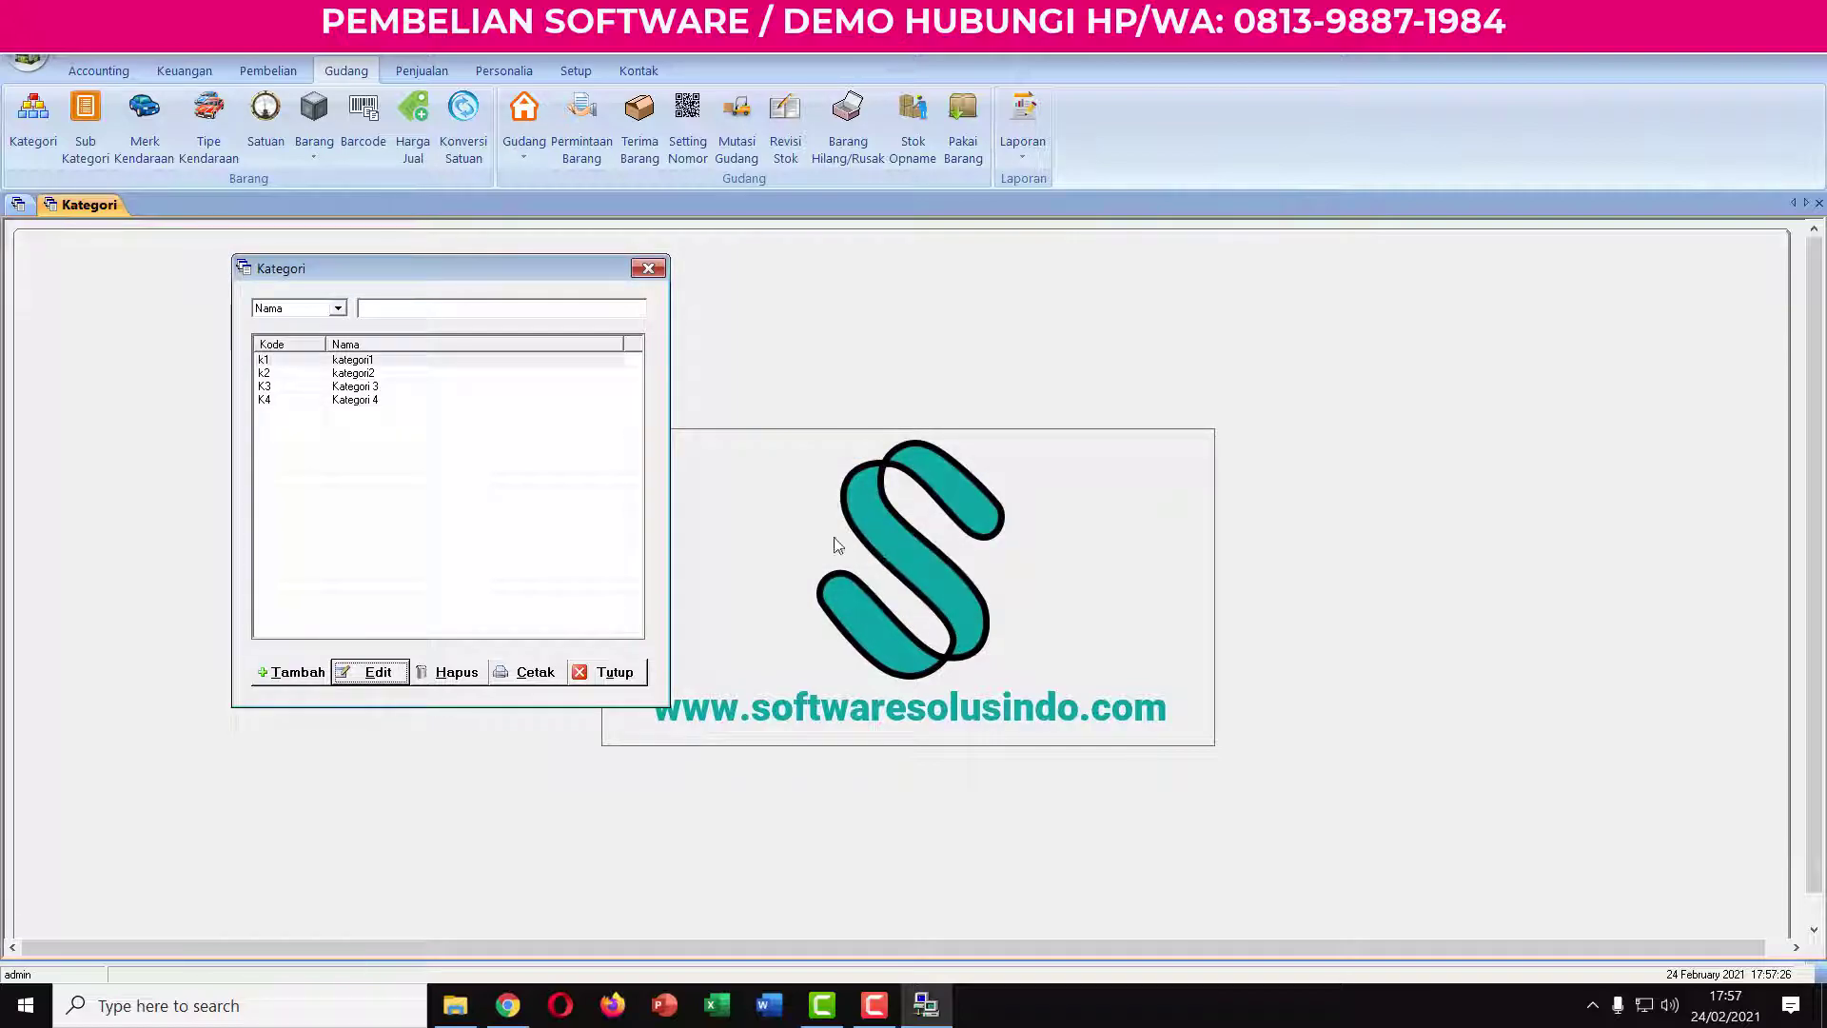
click(335, 402)
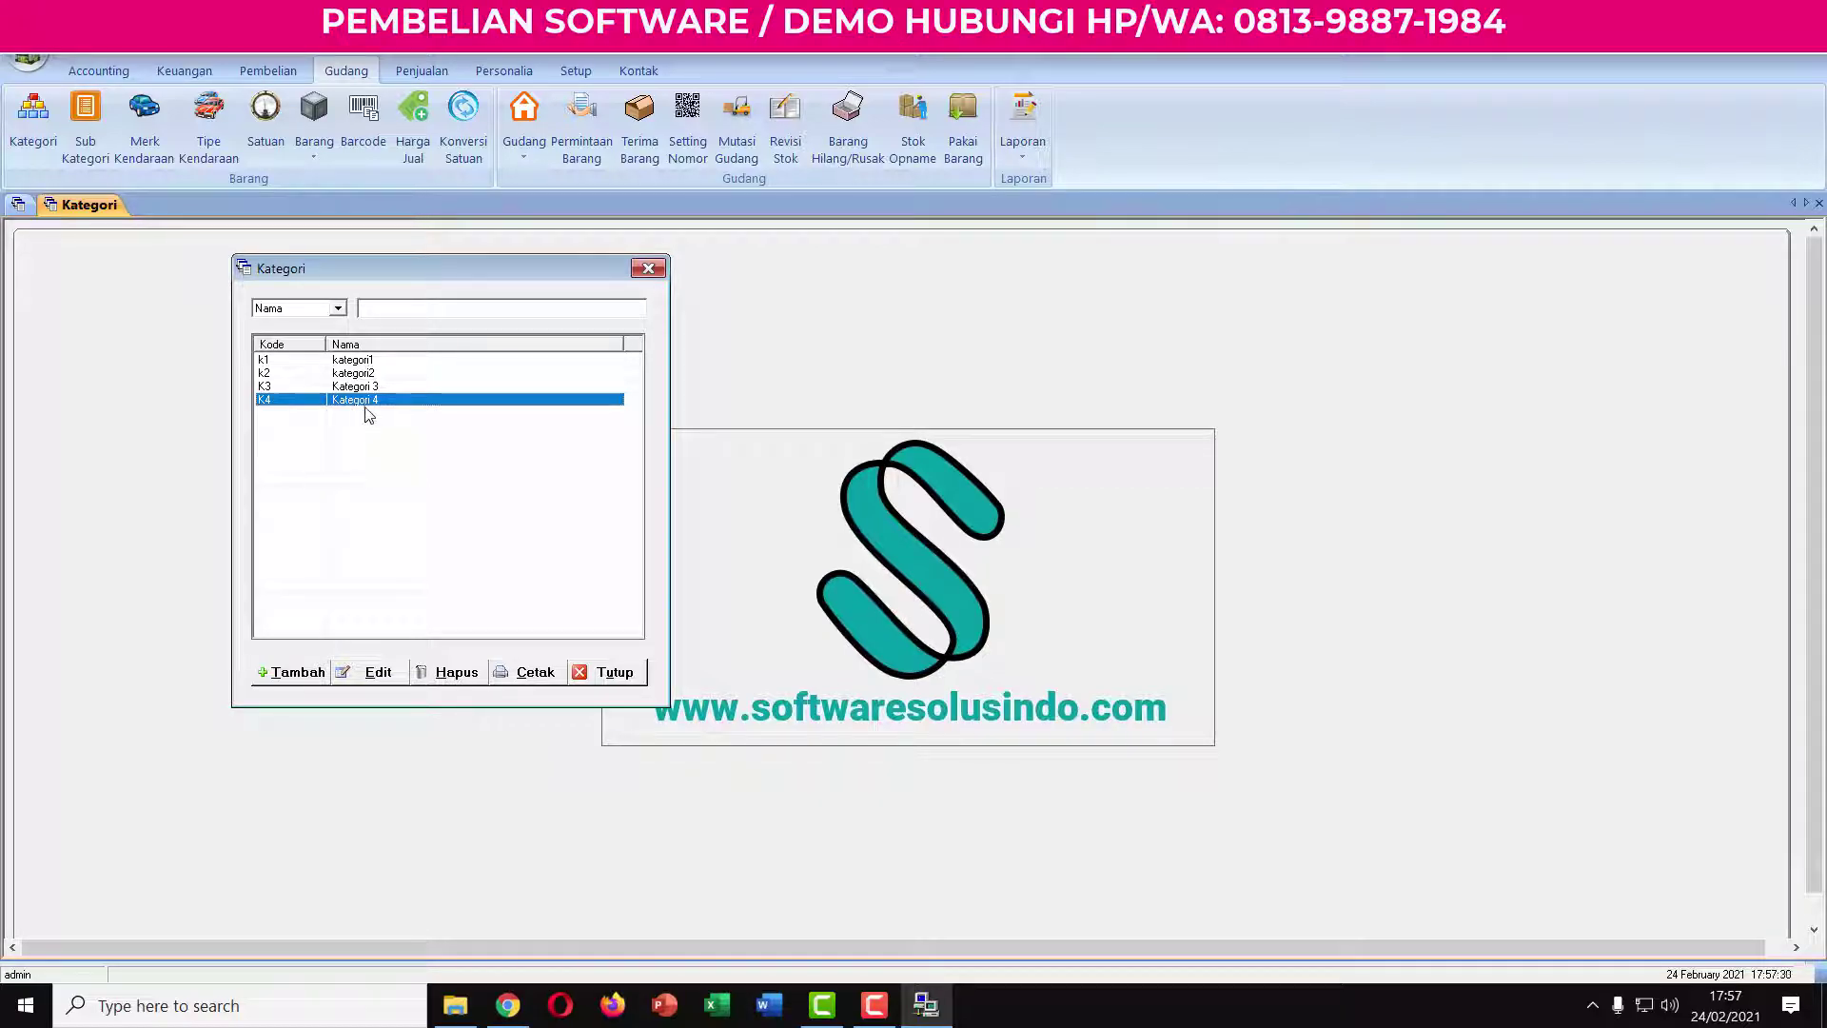
click(456, 677)
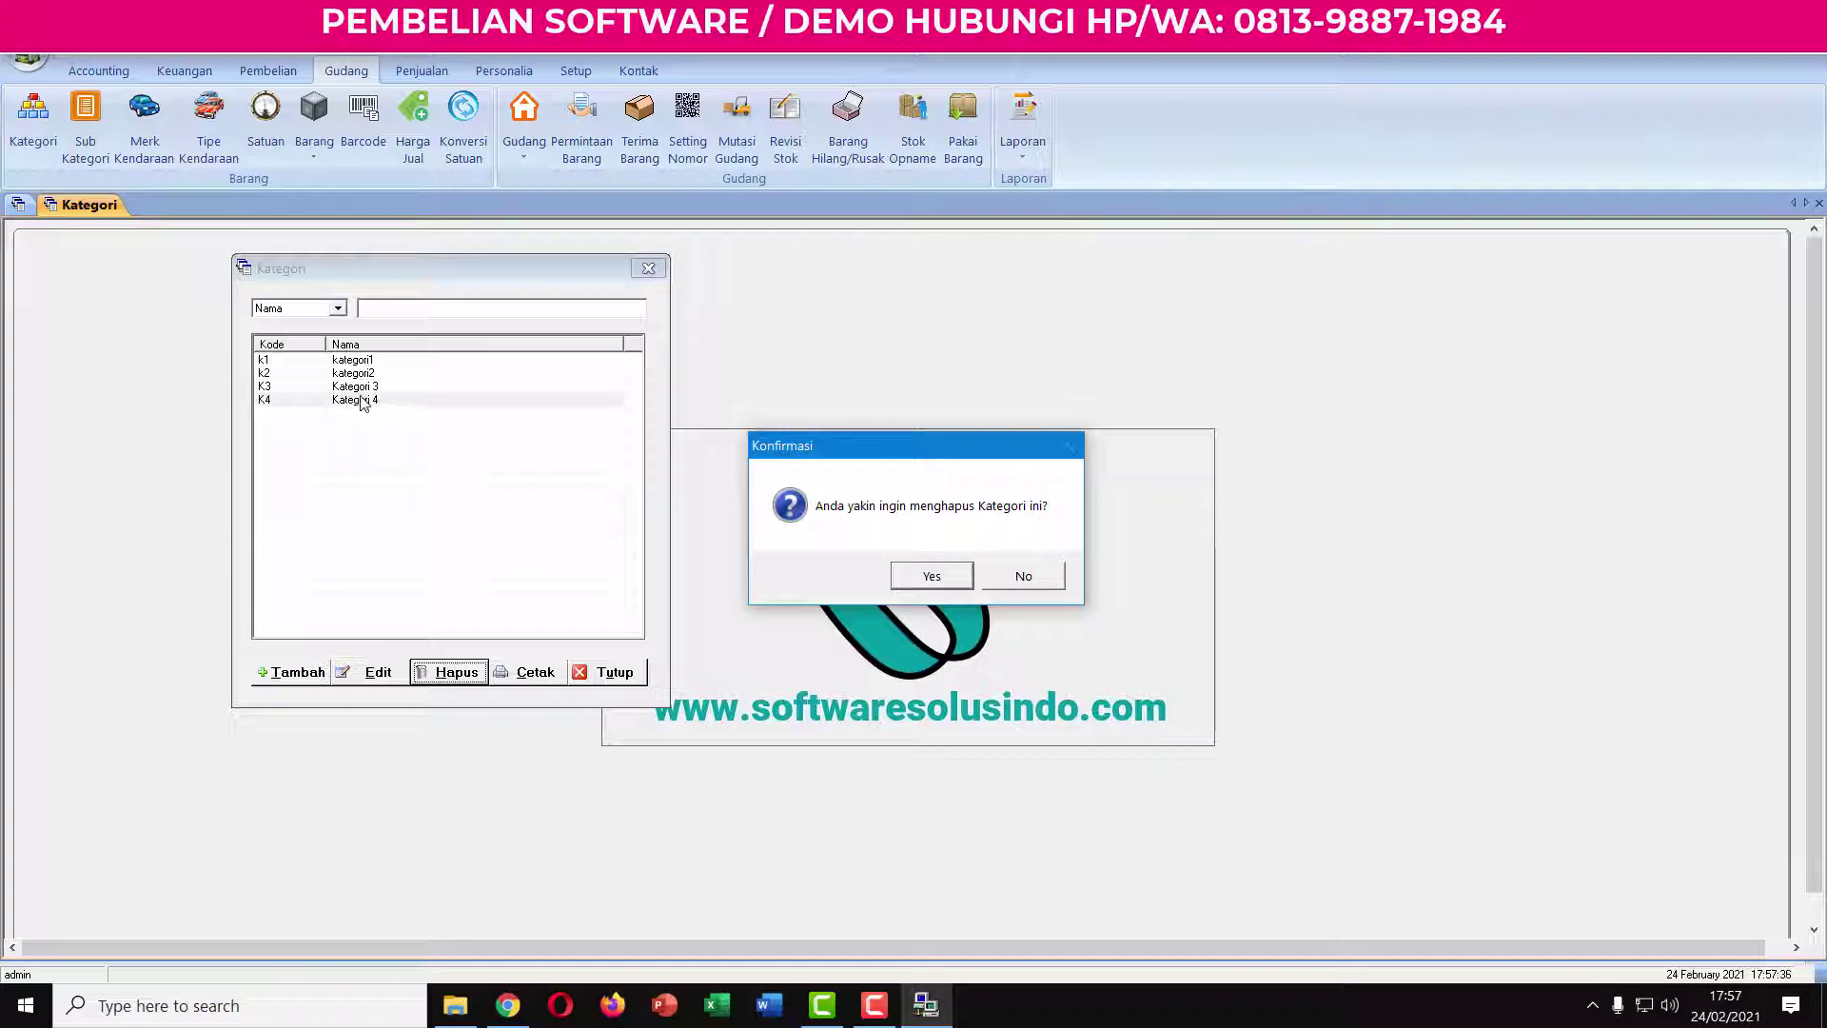
click(1038, 580)
Close the category list and add a sub-category with code SK04 and name Sub Kategori 4.
click(614, 673)
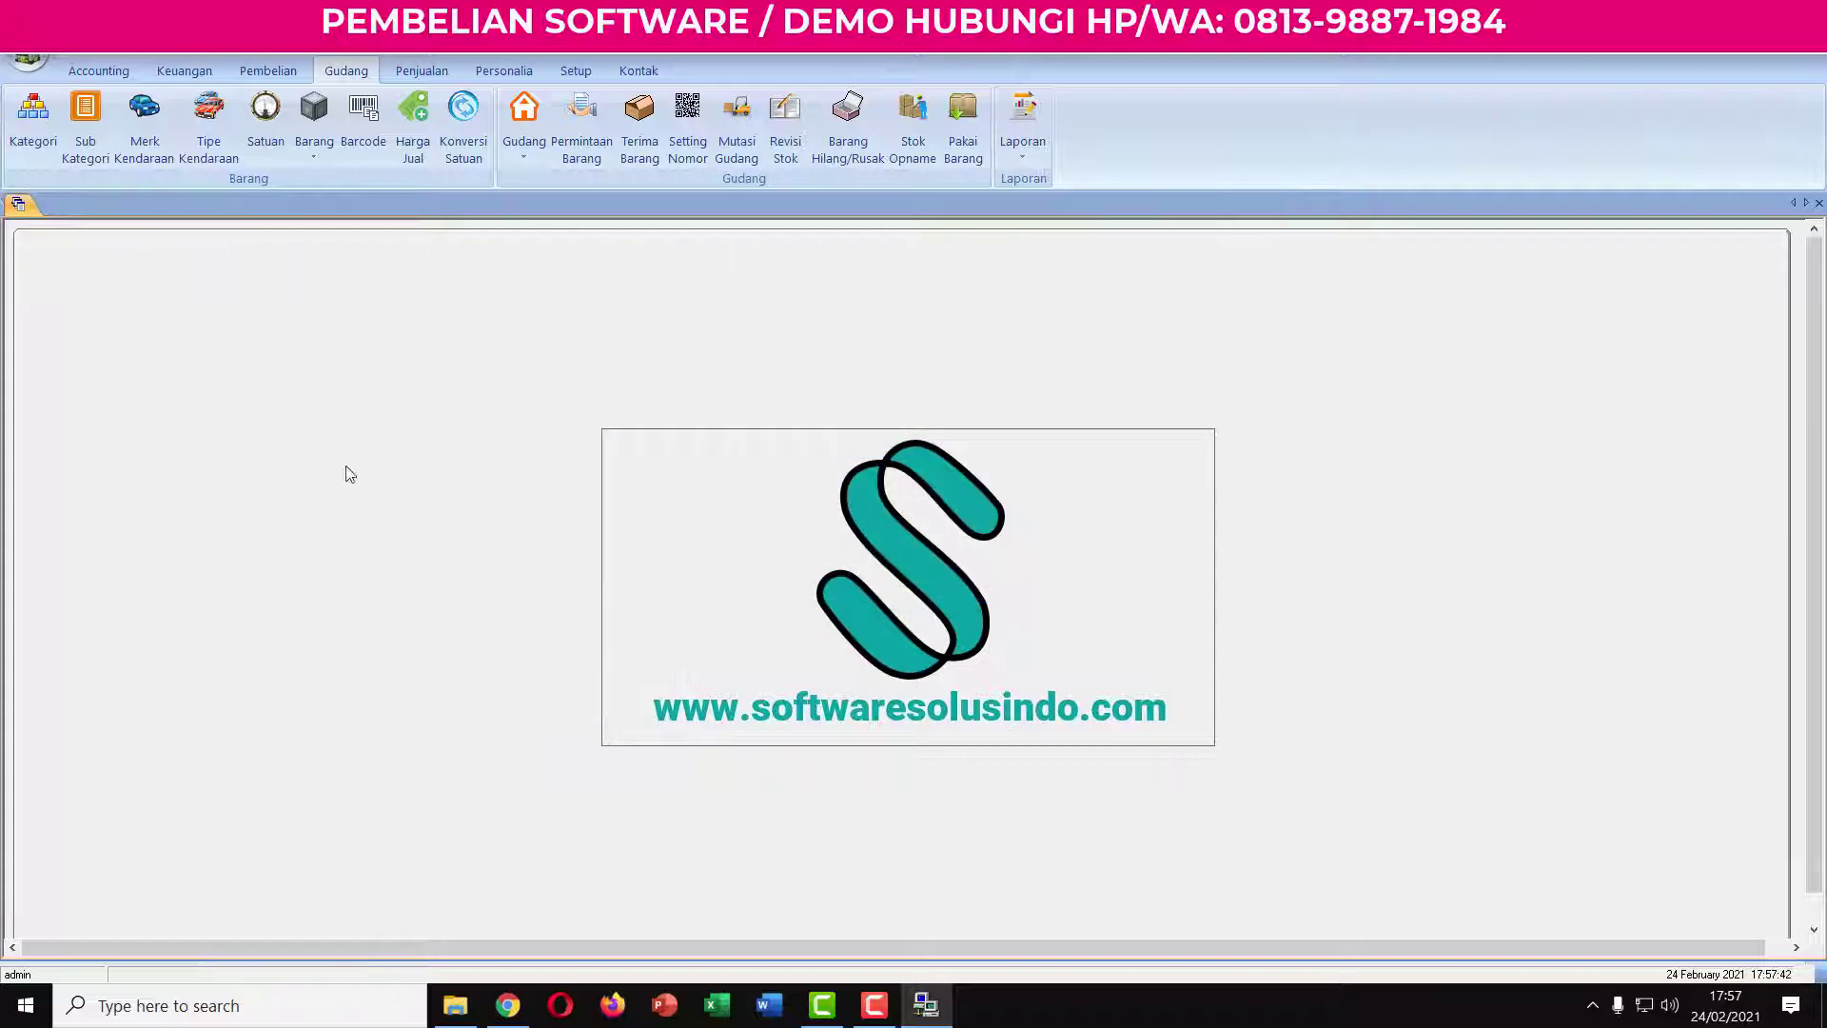
click(85, 119)
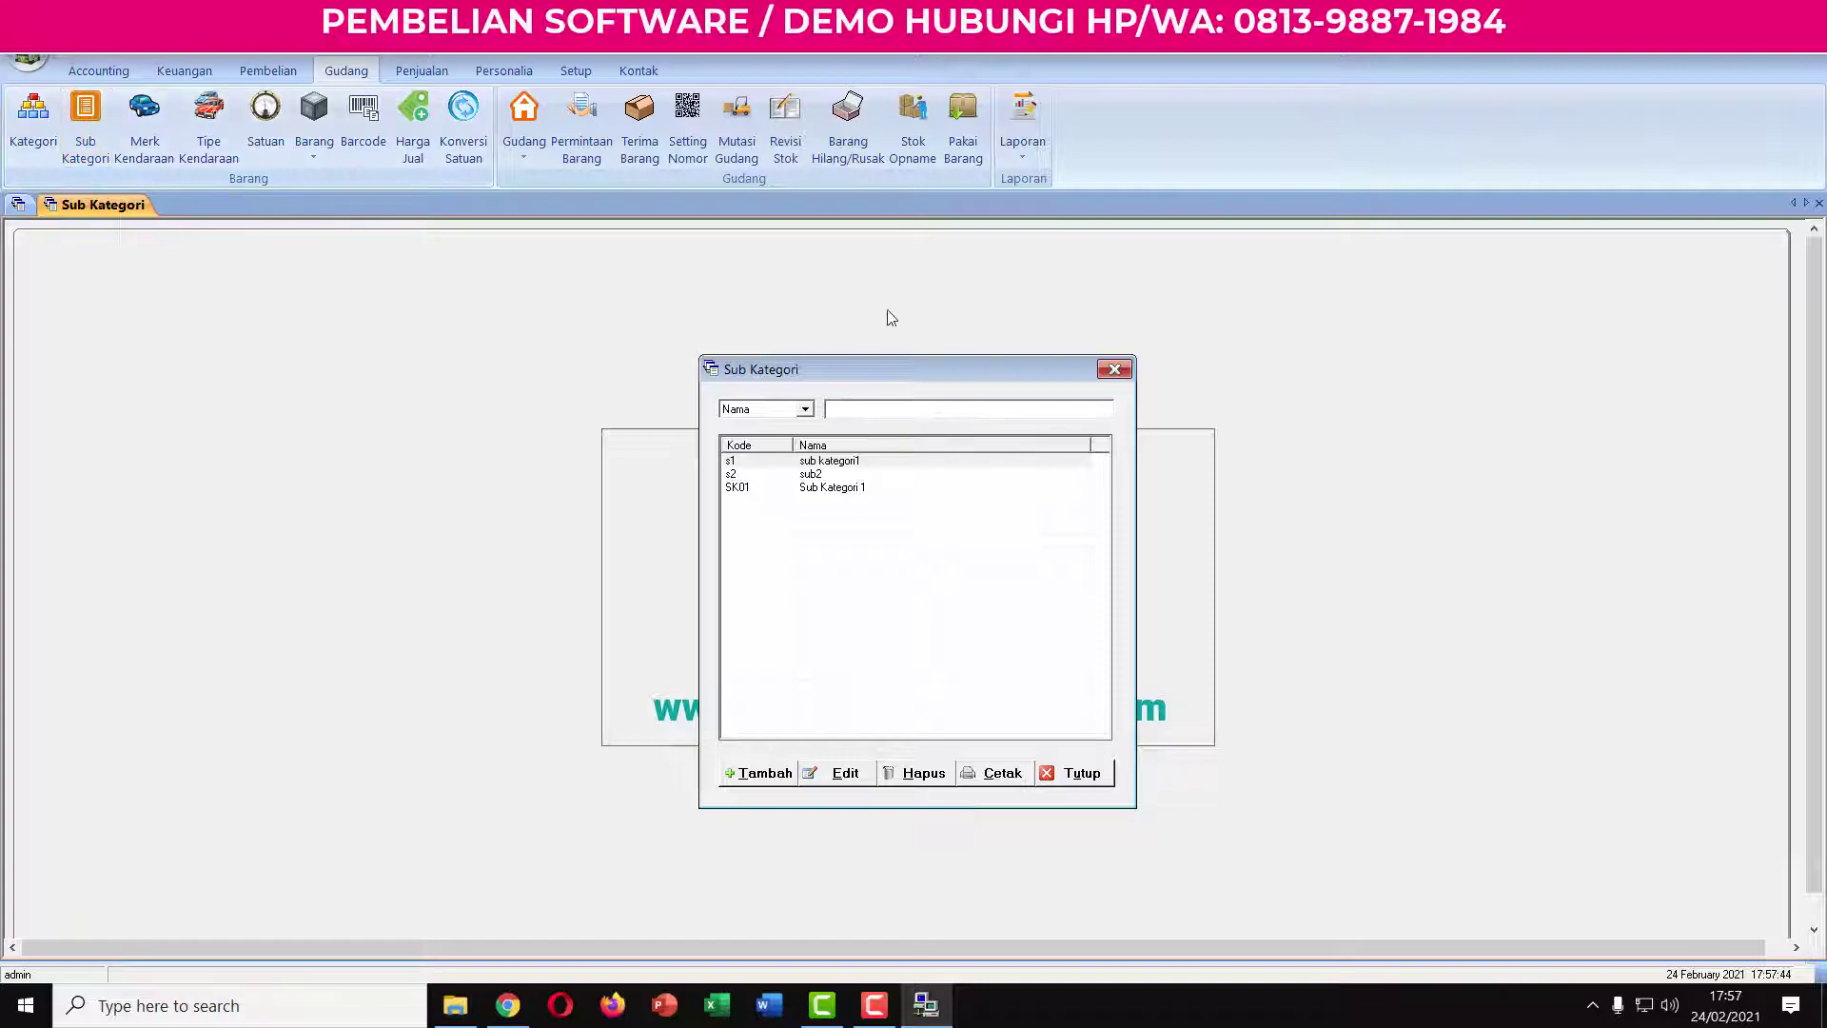
drag(883, 369, 354, 290)
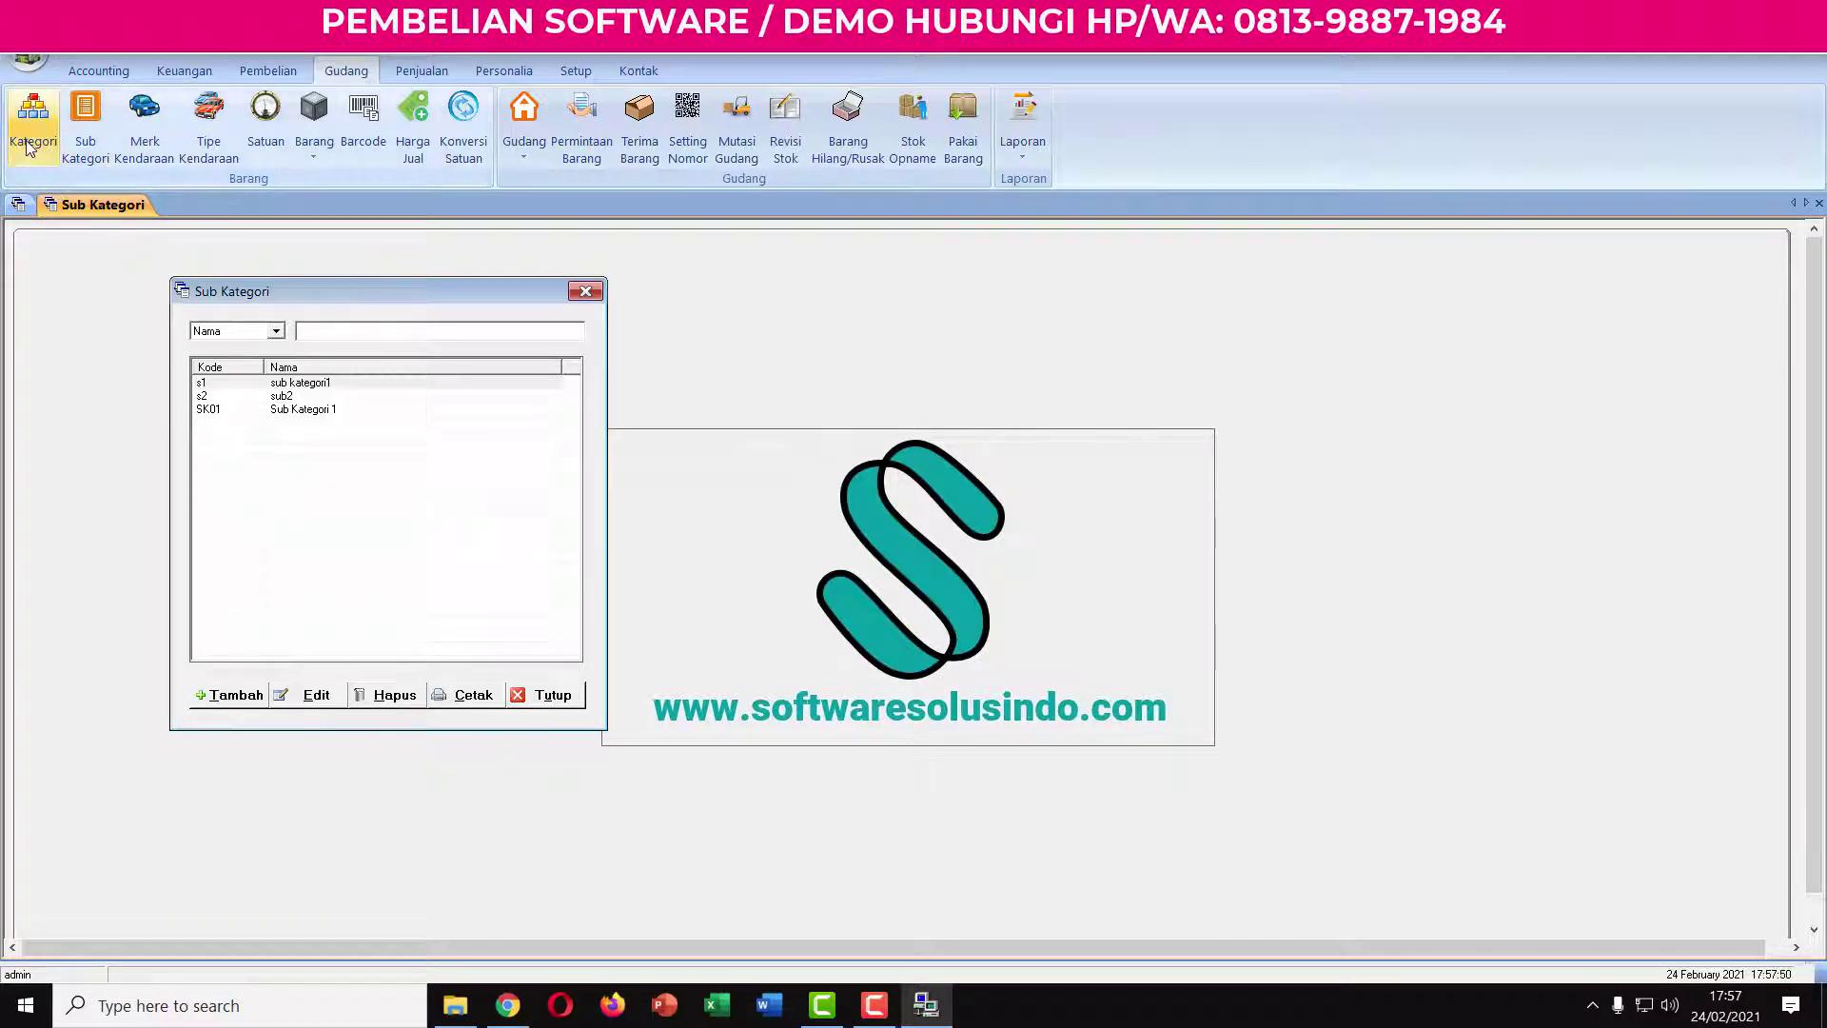
click(231, 695)
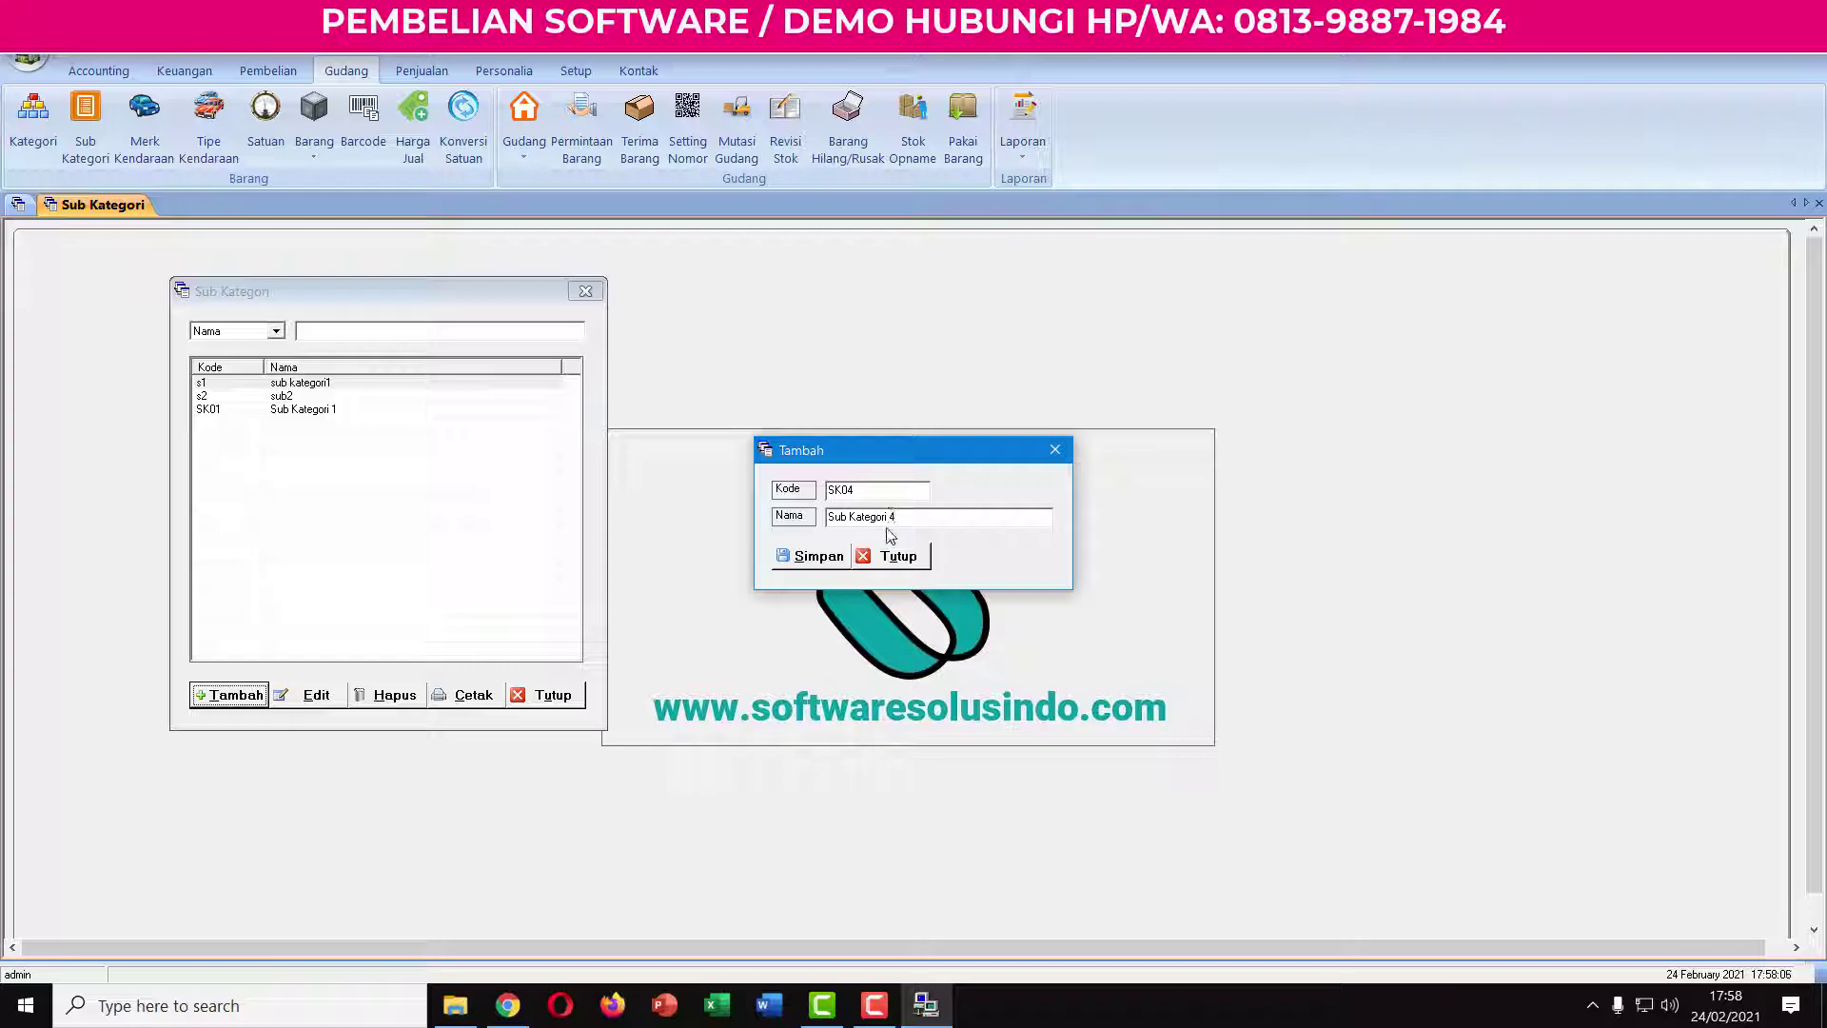
click(821, 557)
click(994, 575)
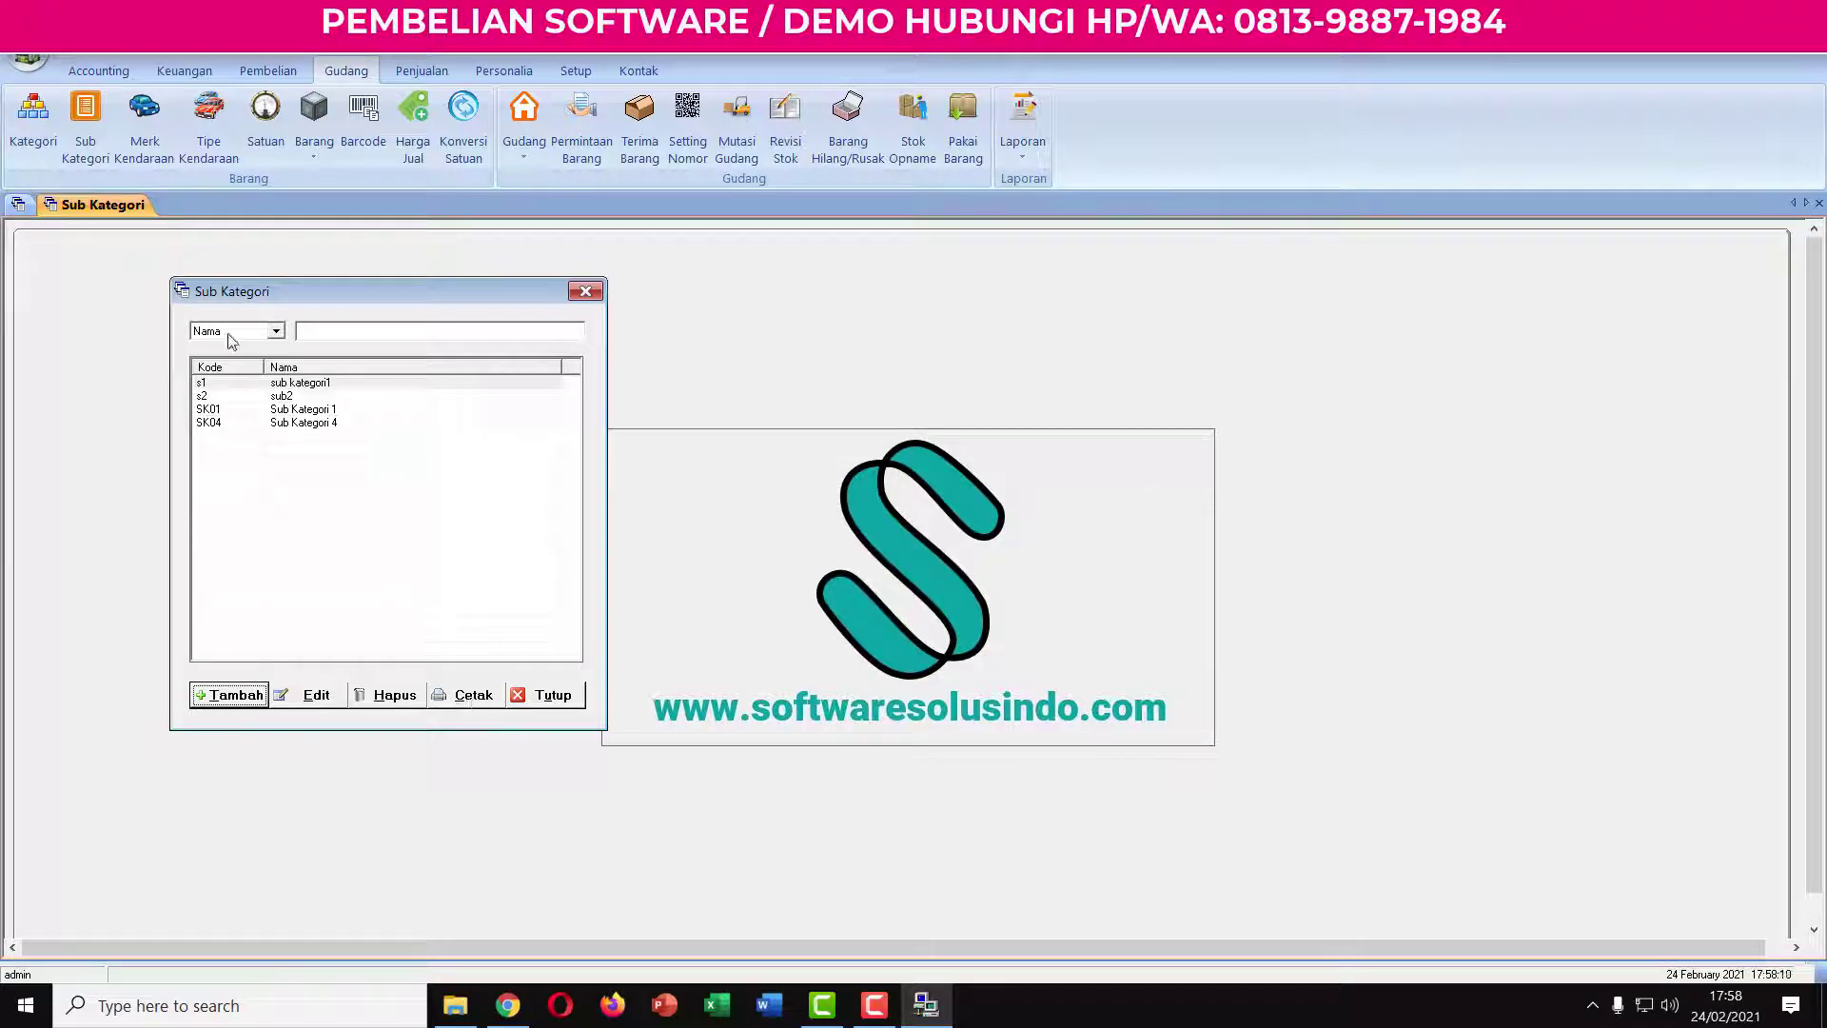
Preview the printable sub-category list, and close both the report and the Sub Kategori window.
click(260, 425)
click(463, 696)
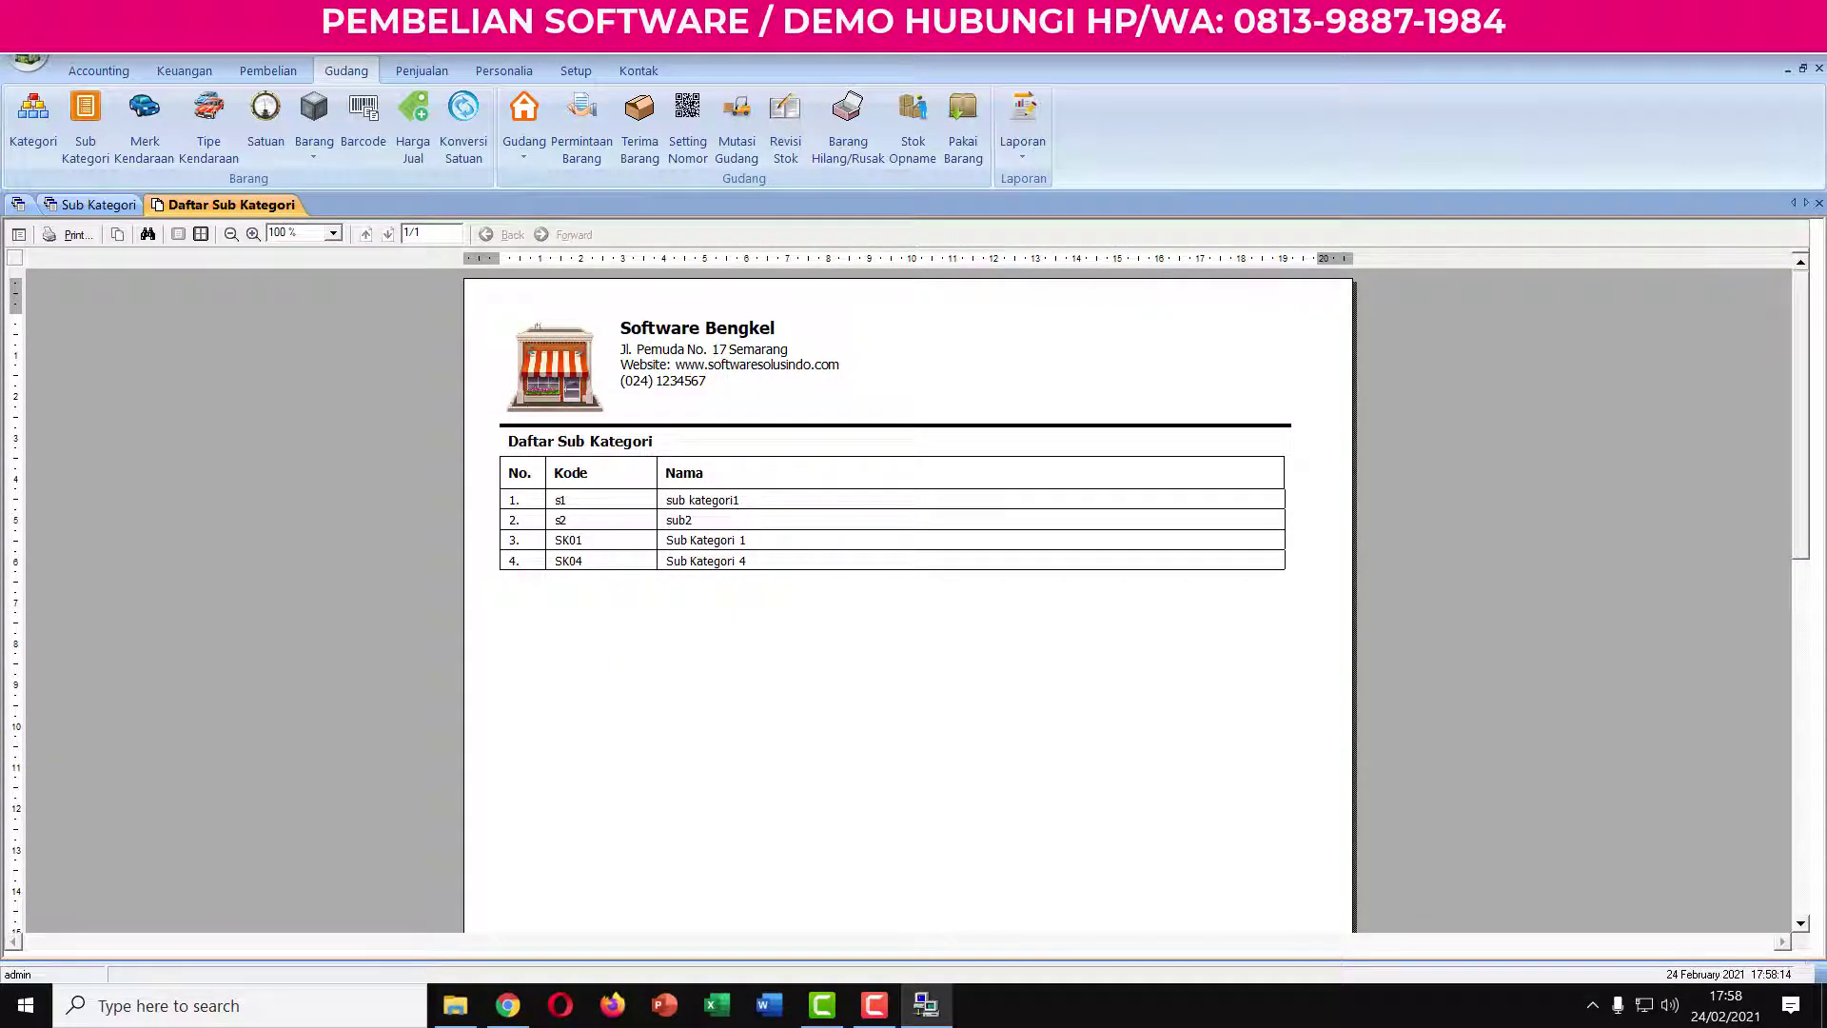
click(1819, 202)
click(581, 290)
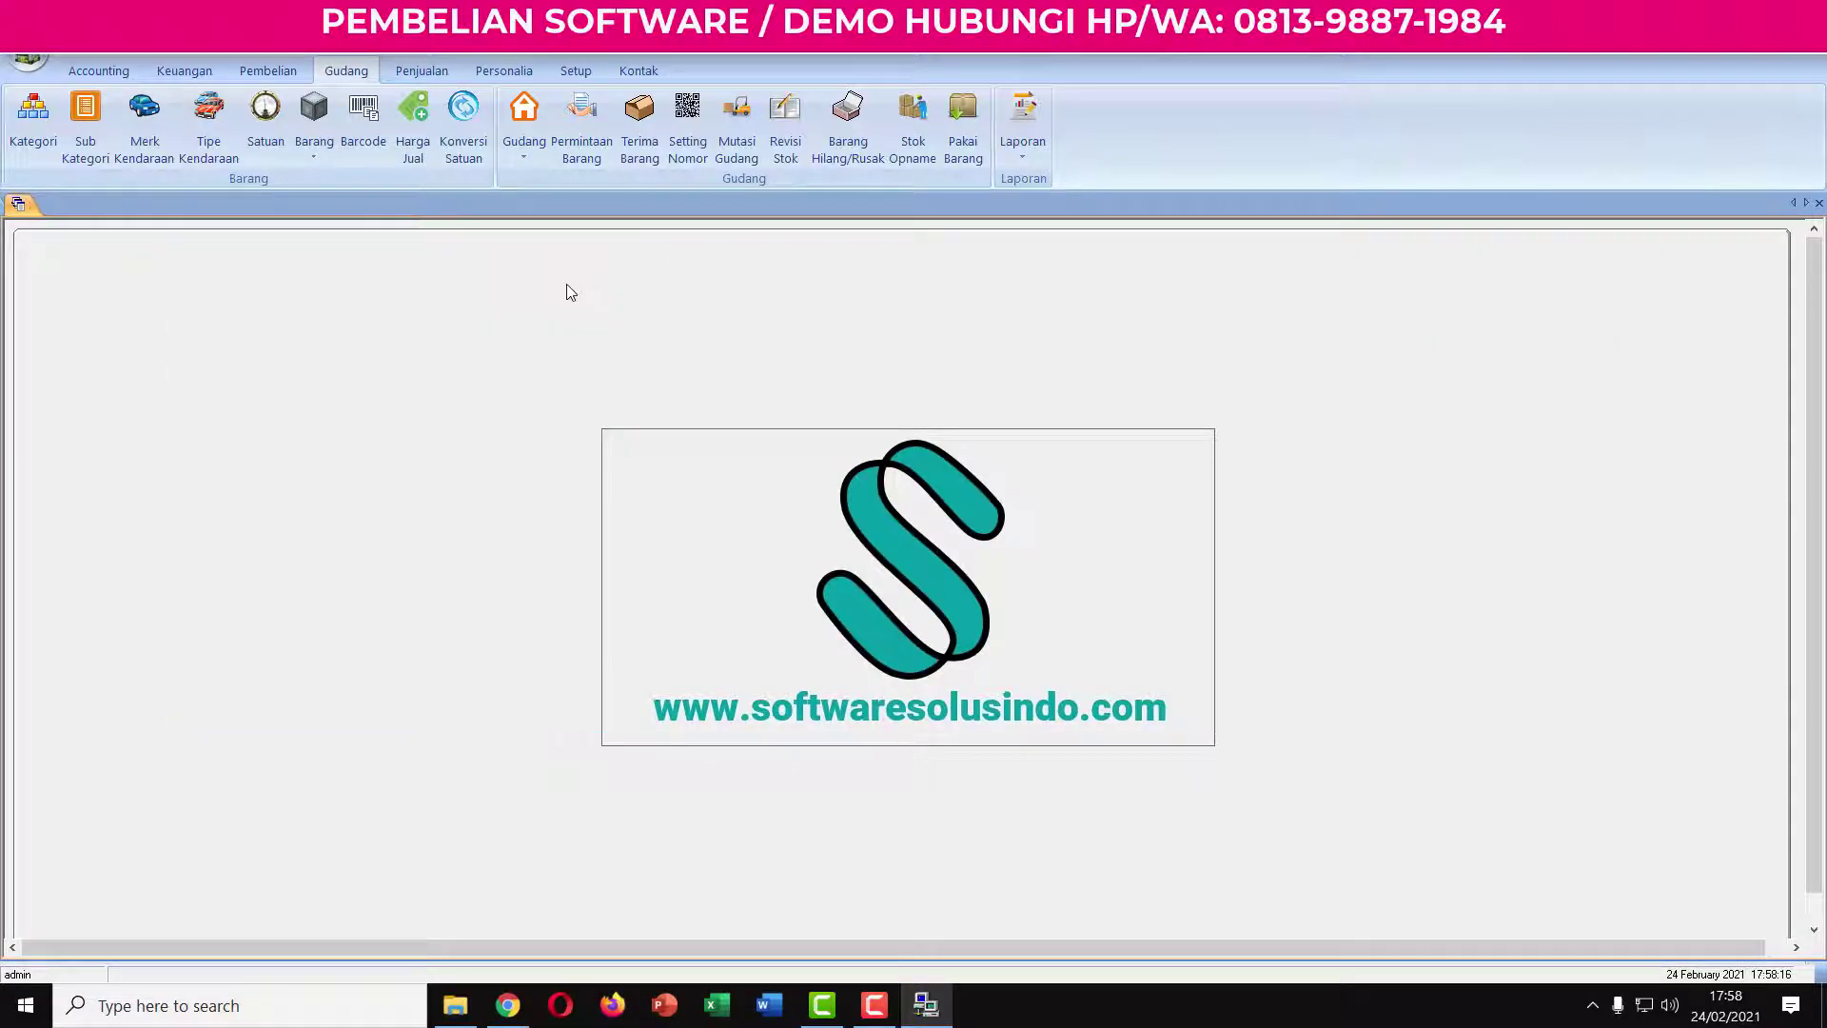
Add a vehicle brand with code M and name Mitsubisi, and close the Merk Kendaraan list.
click(147, 164)
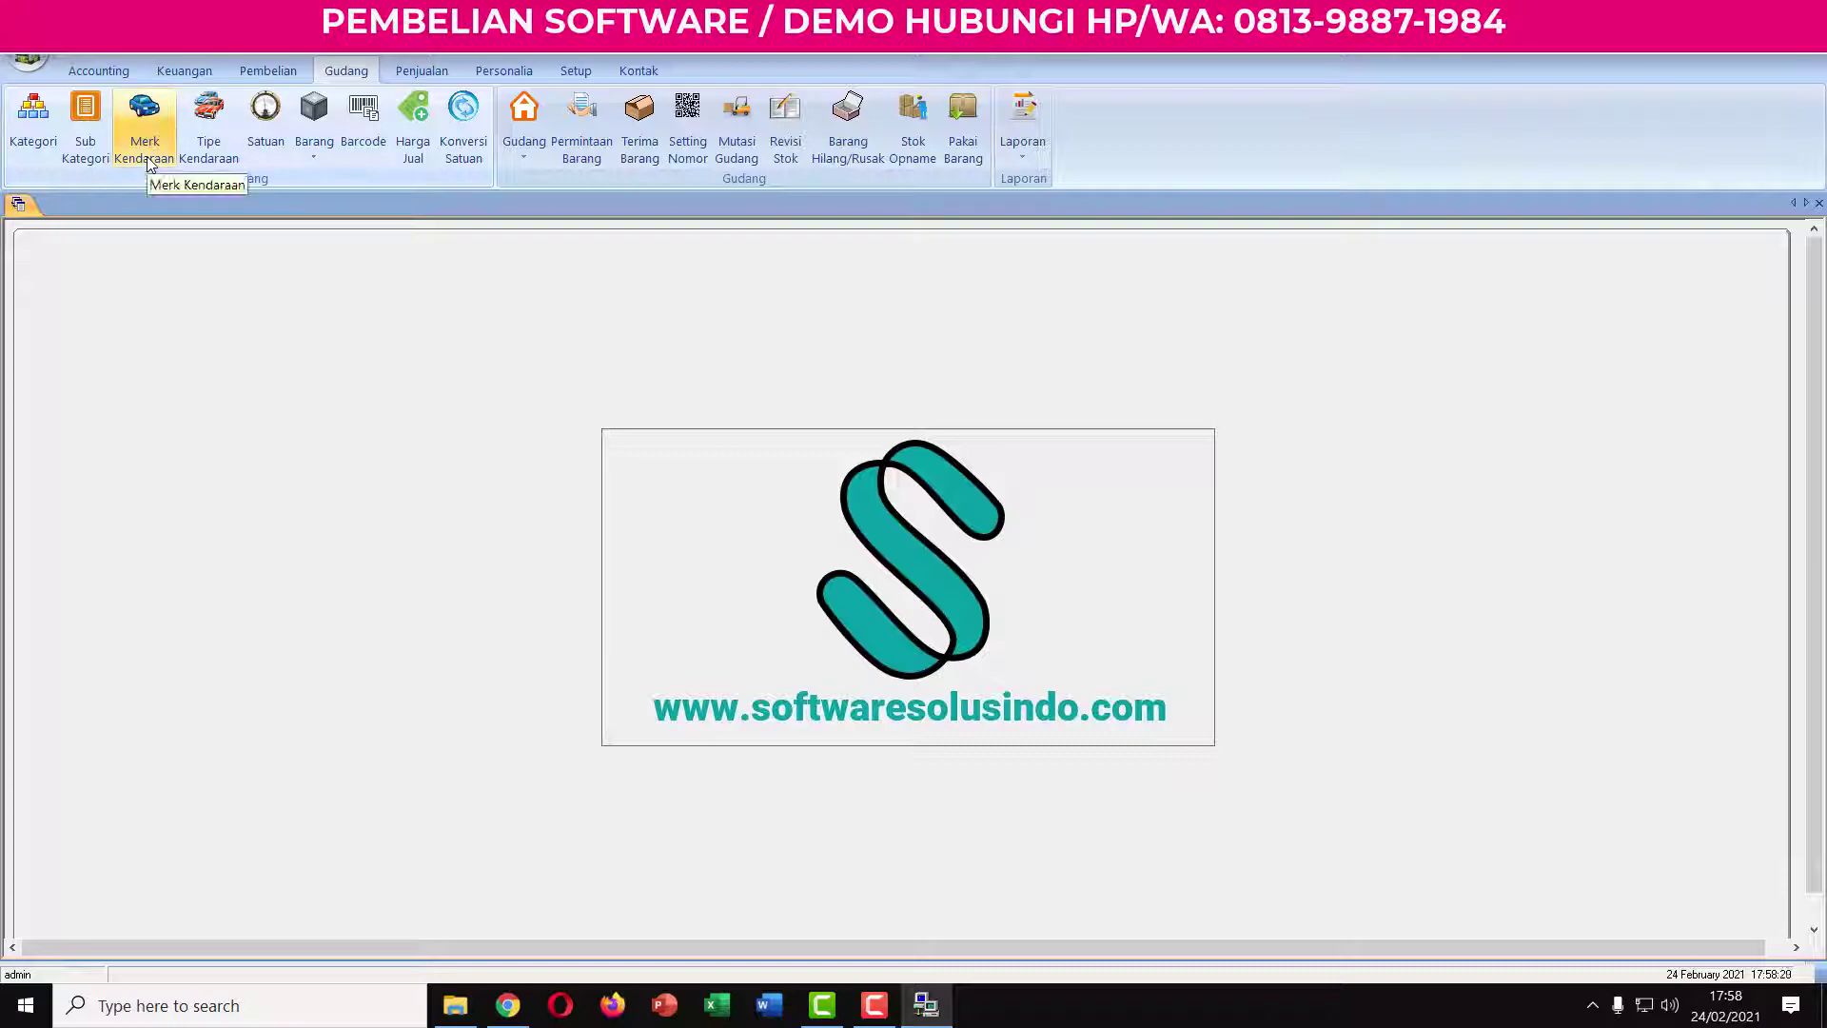
drag(893, 379, 360, 270)
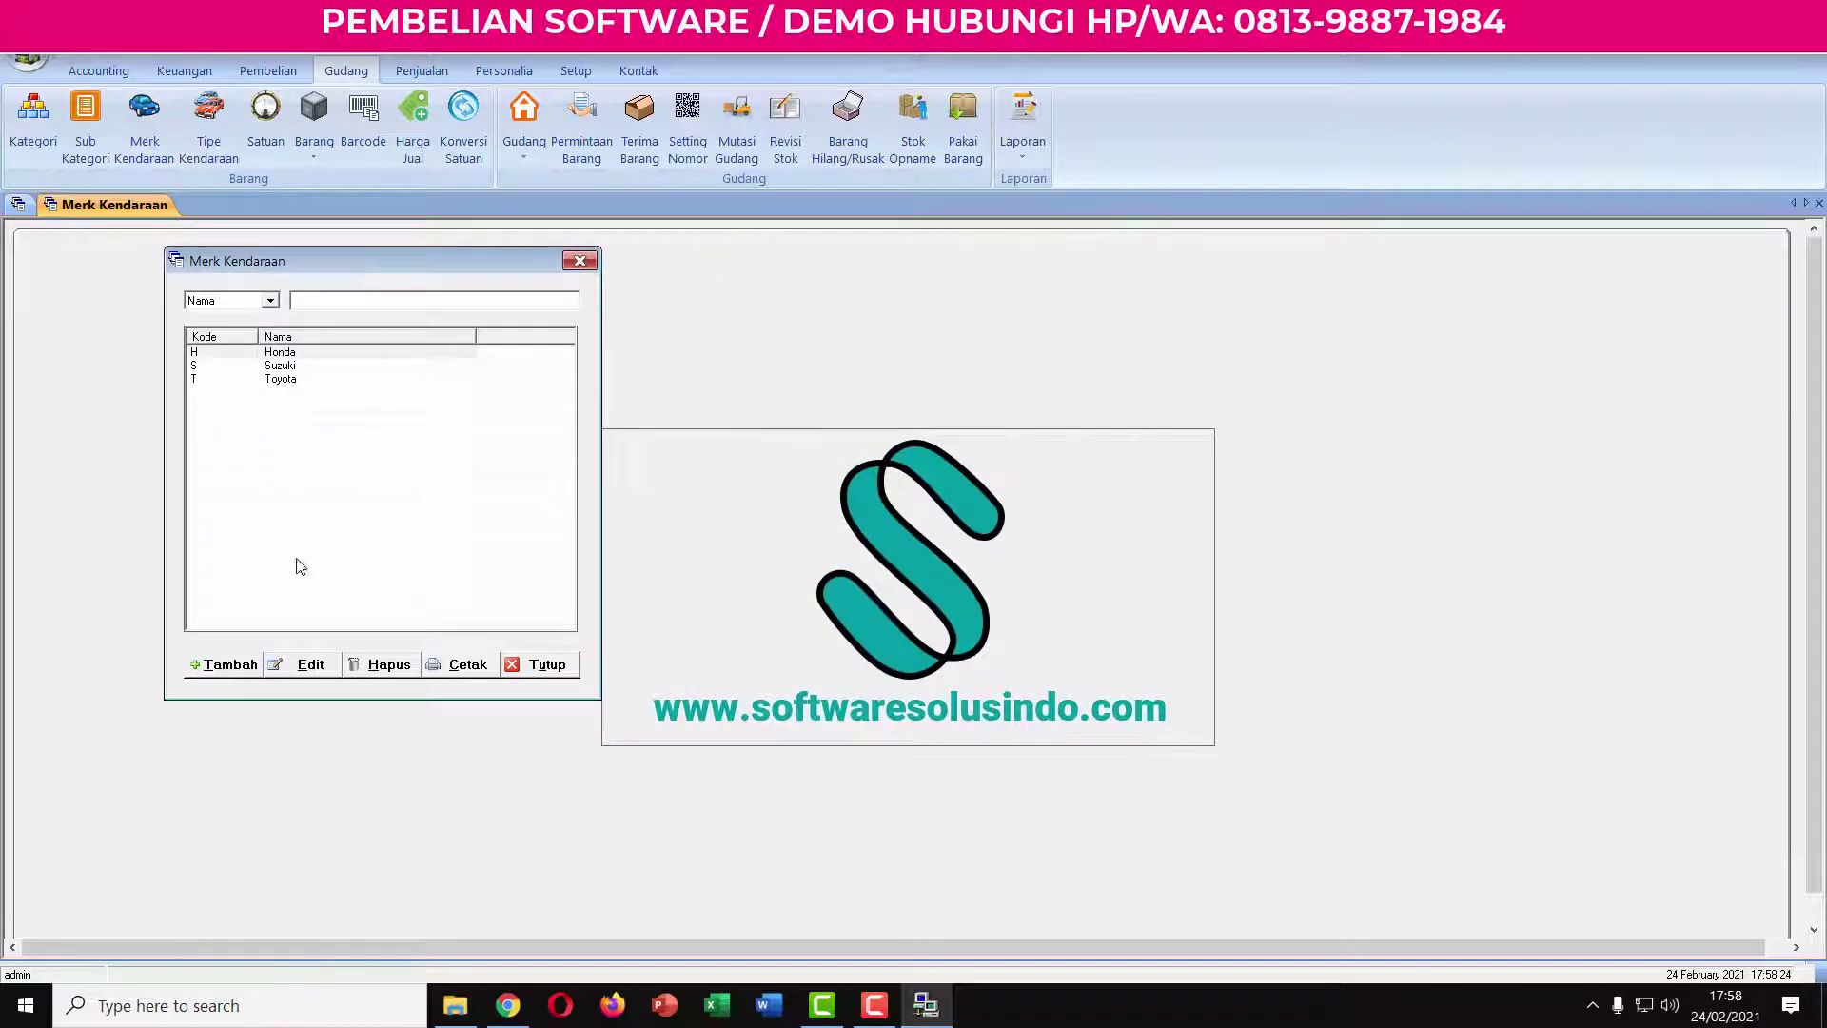
click(220, 670)
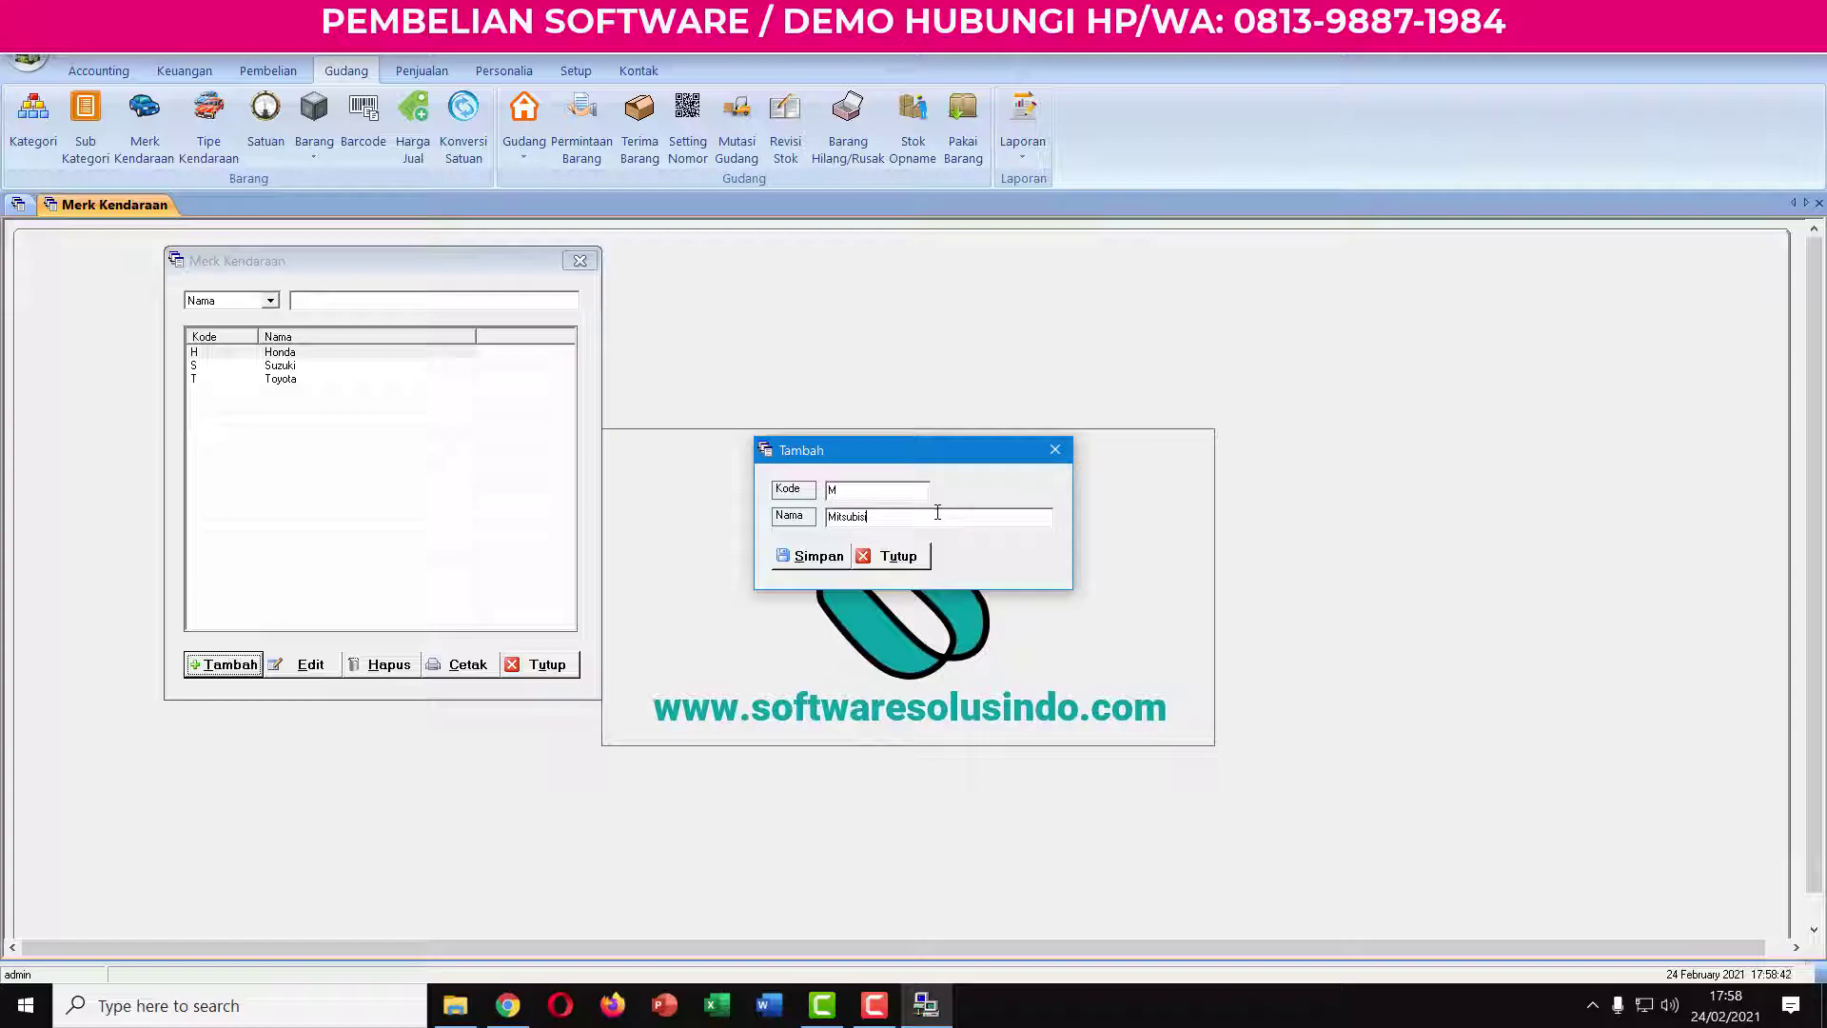
click(819, 556)
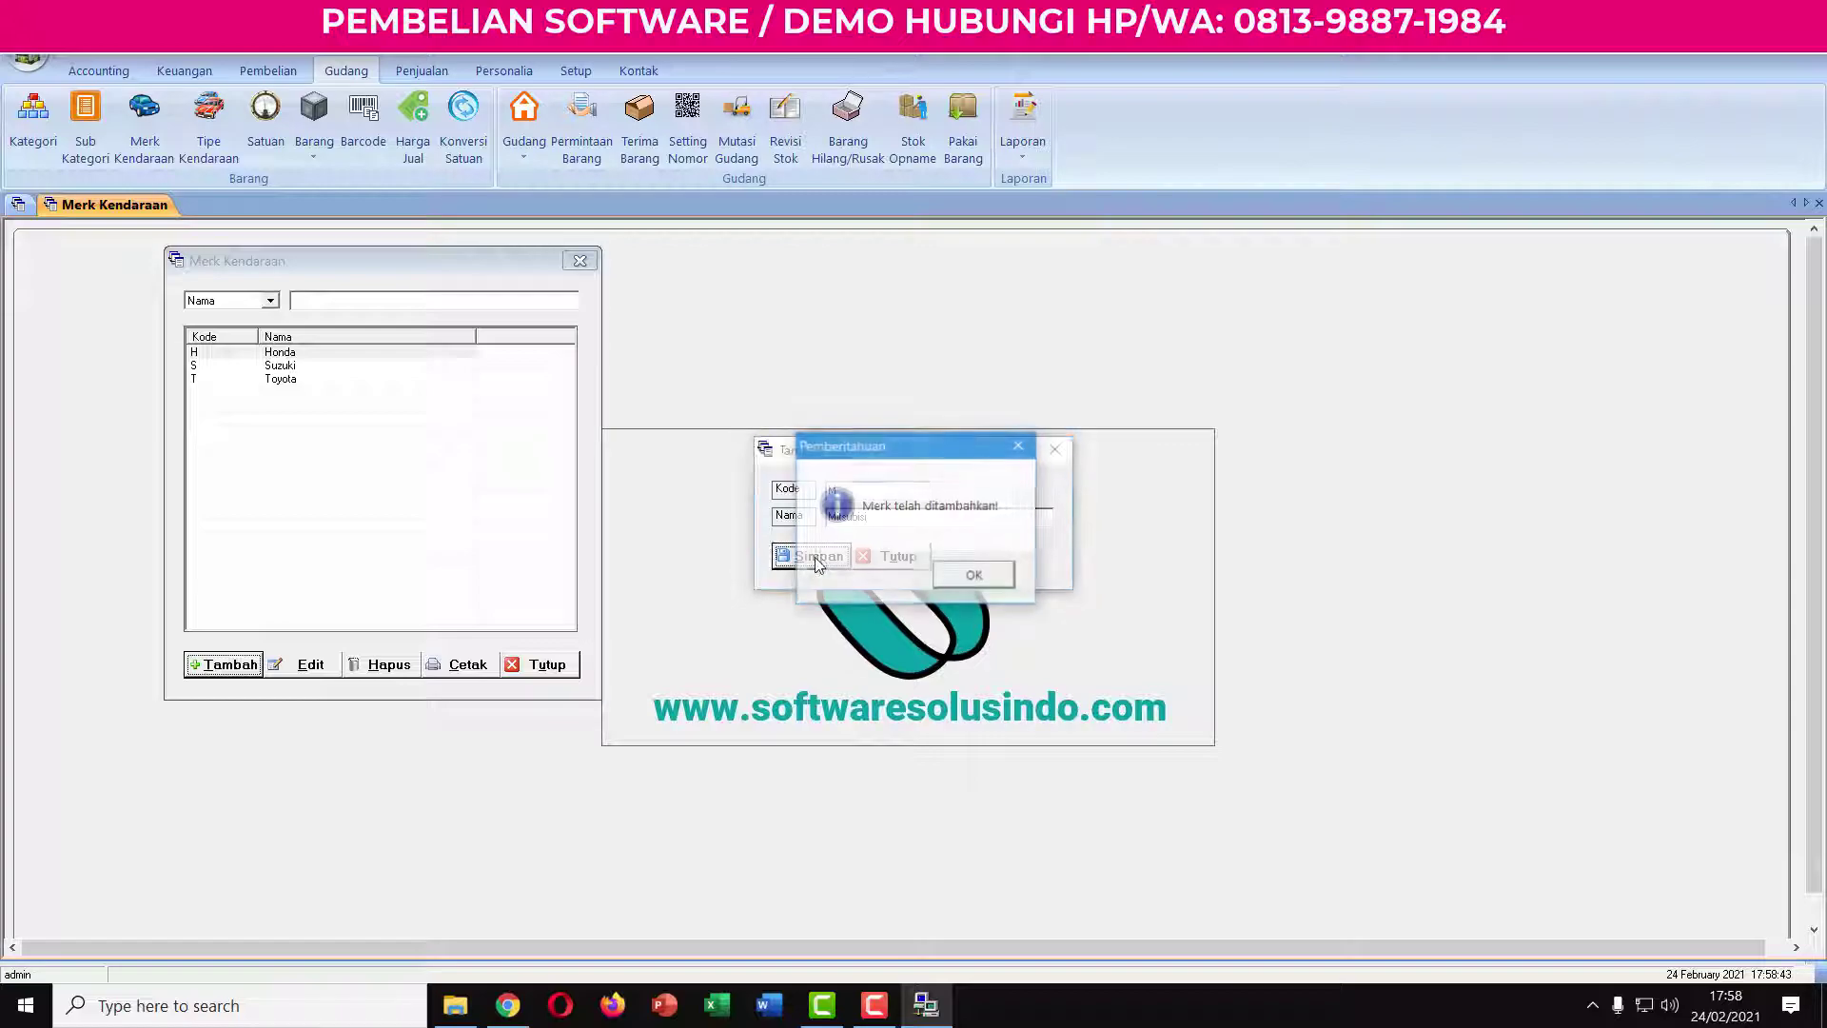
click(976, 575)
click(565, 666)
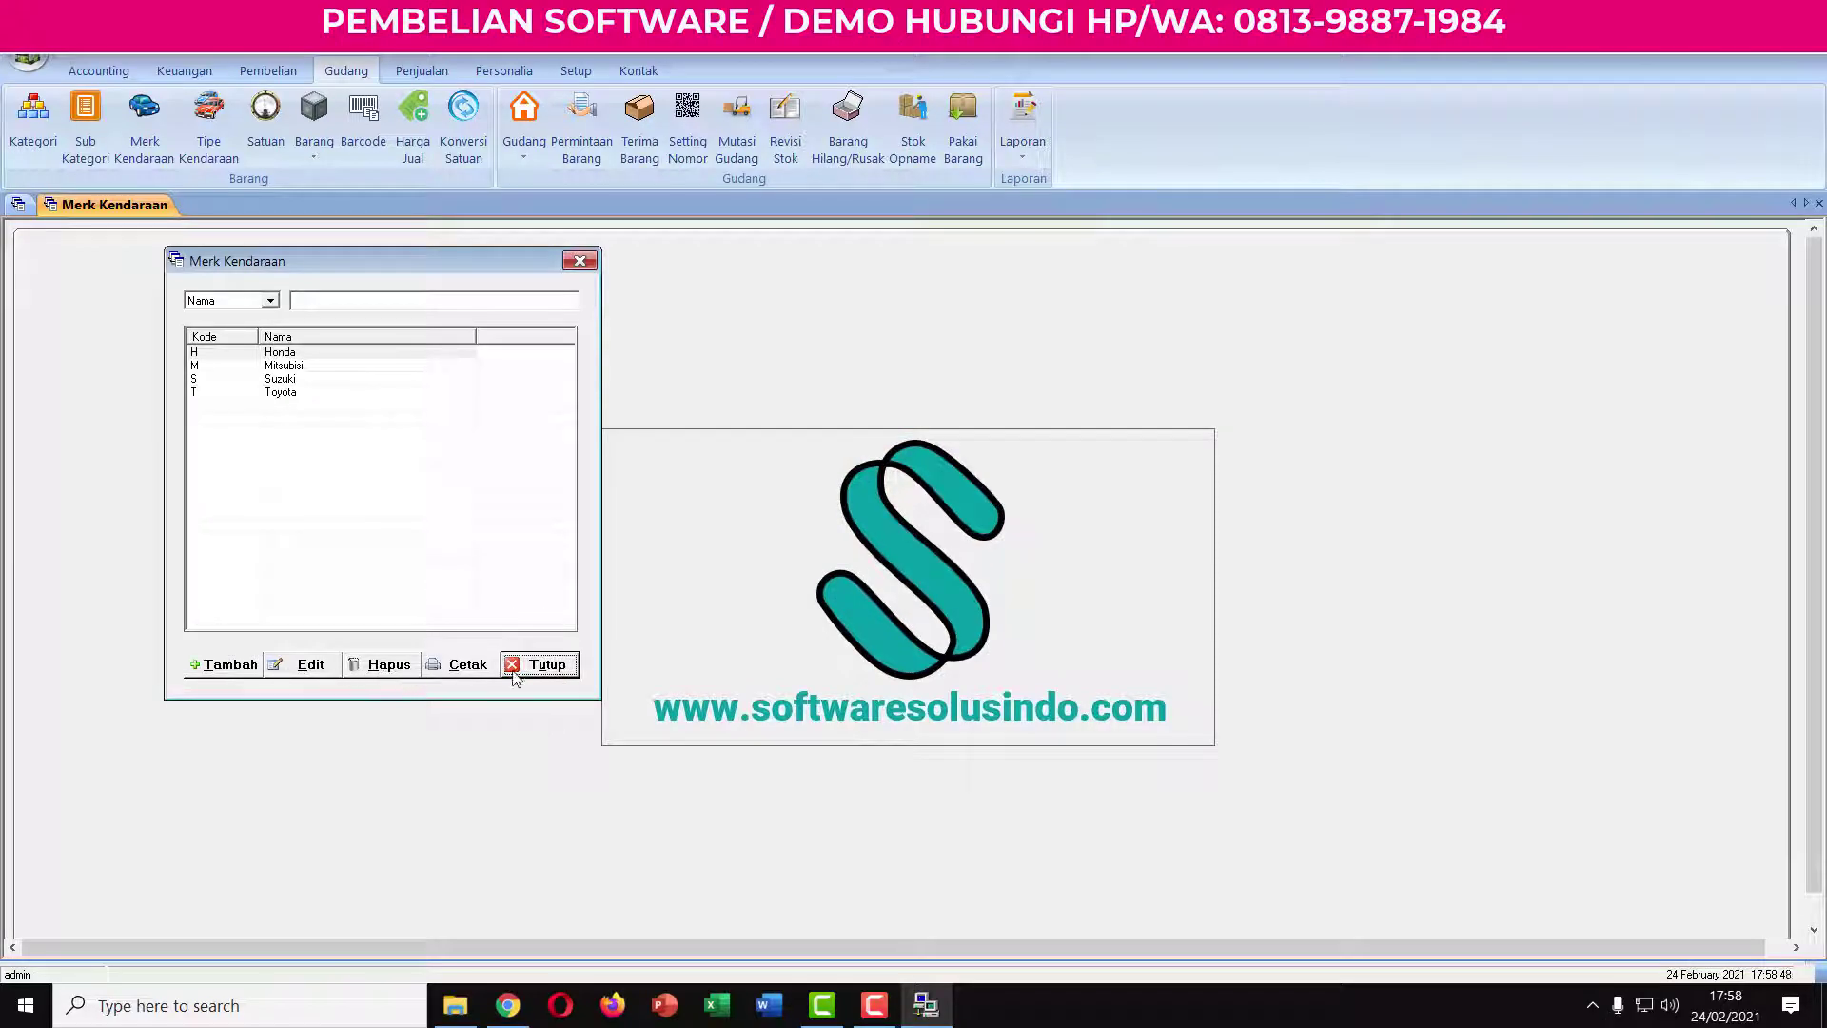
click(556, 669)
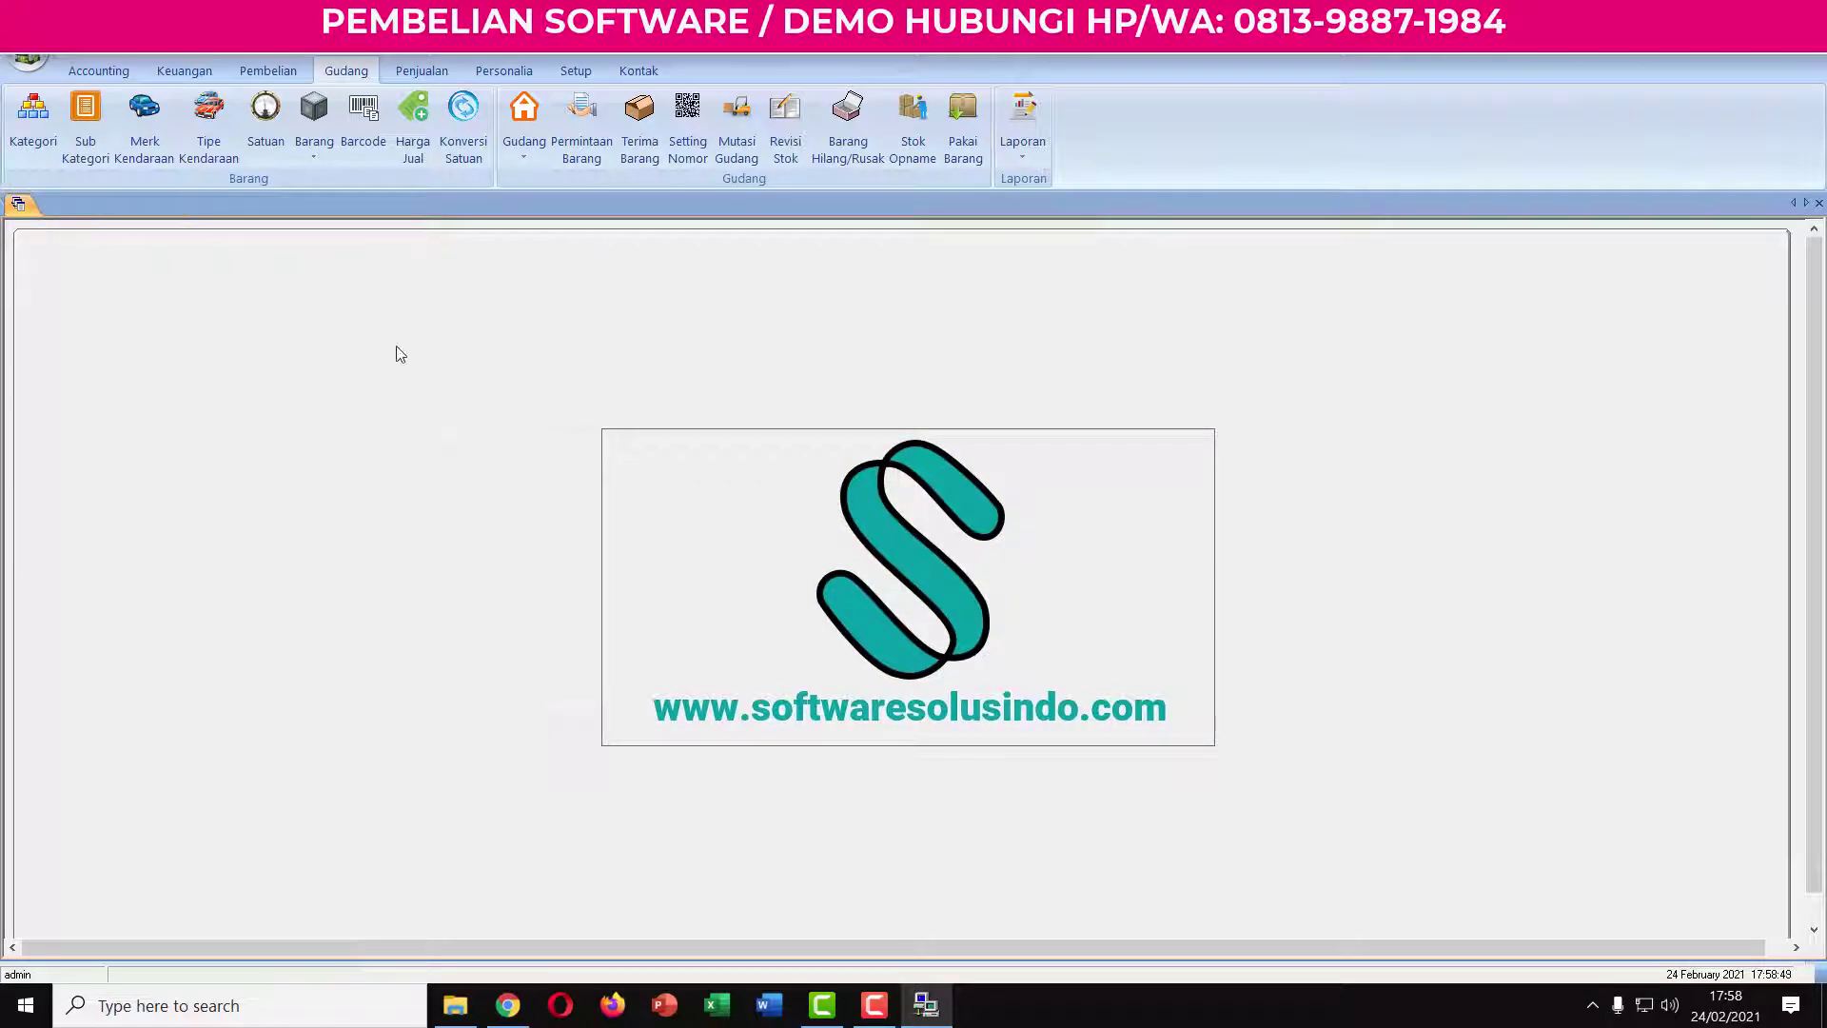
Add a vehicle type with code T003 and name Expander to the Tipe Kendaraan list.
click(215, 147)
click(760, 773)
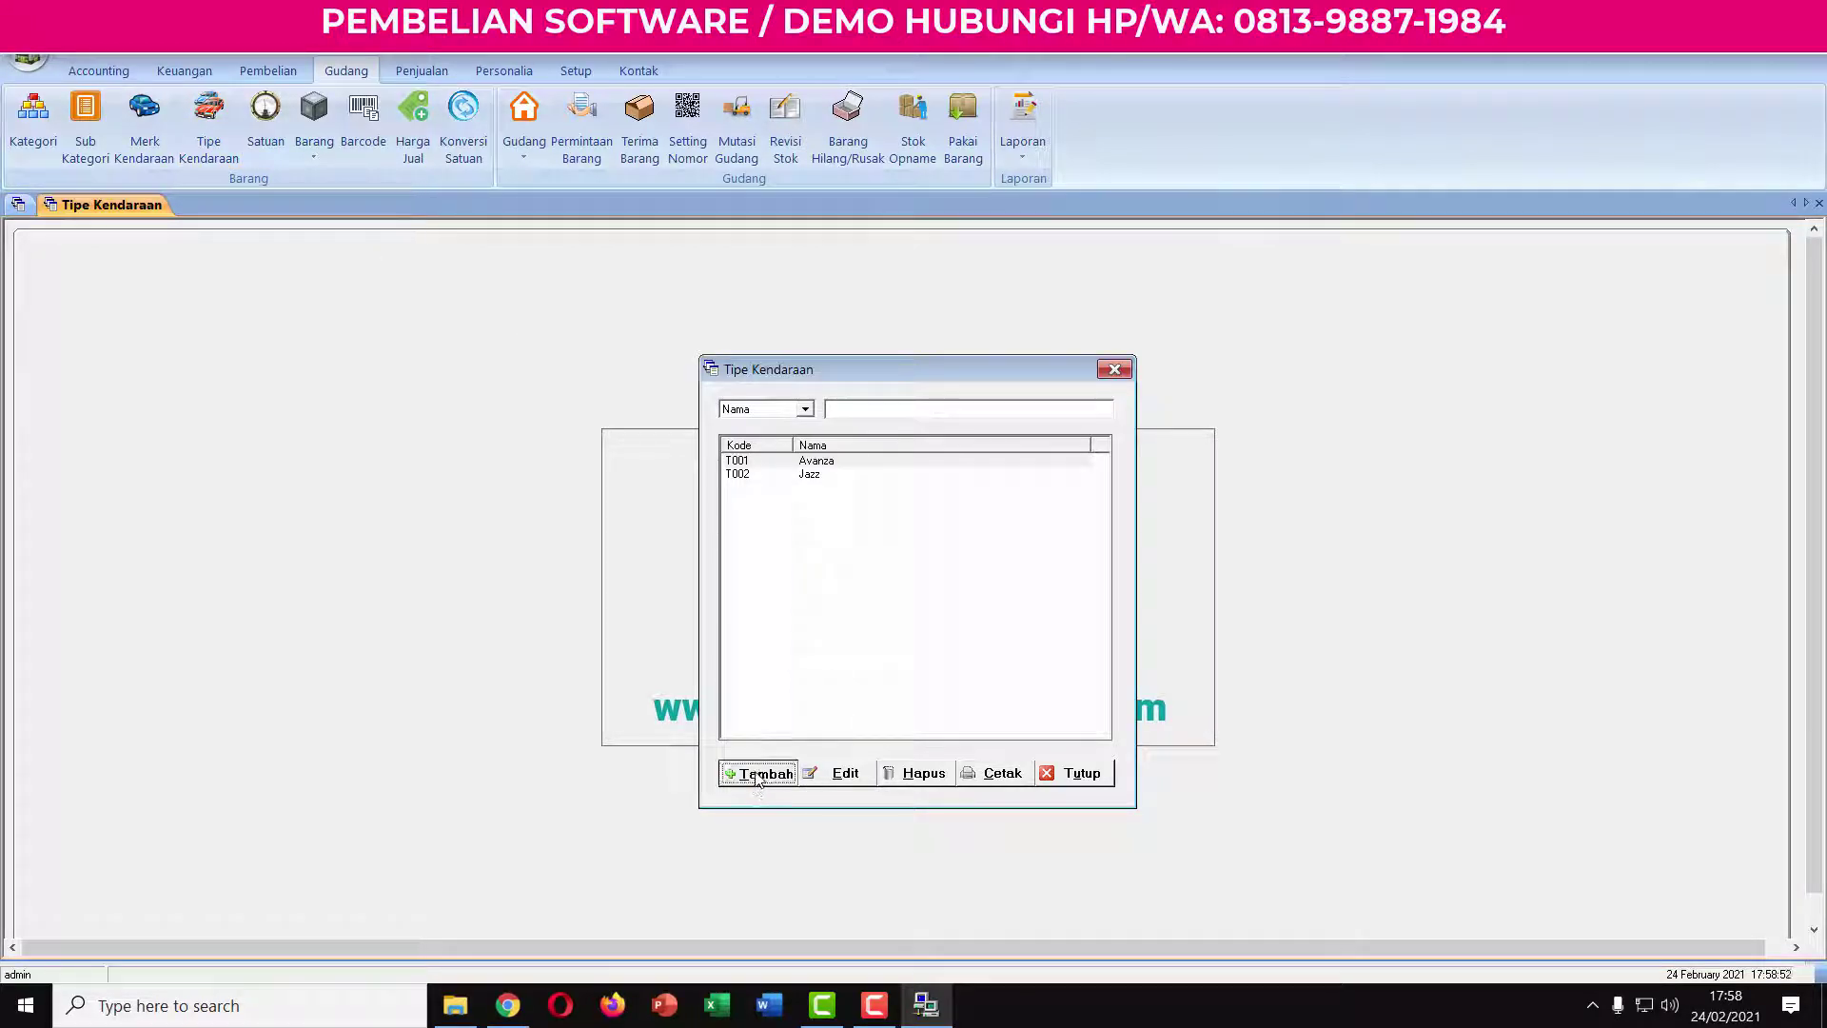
drag(837, 449, 917, 494)
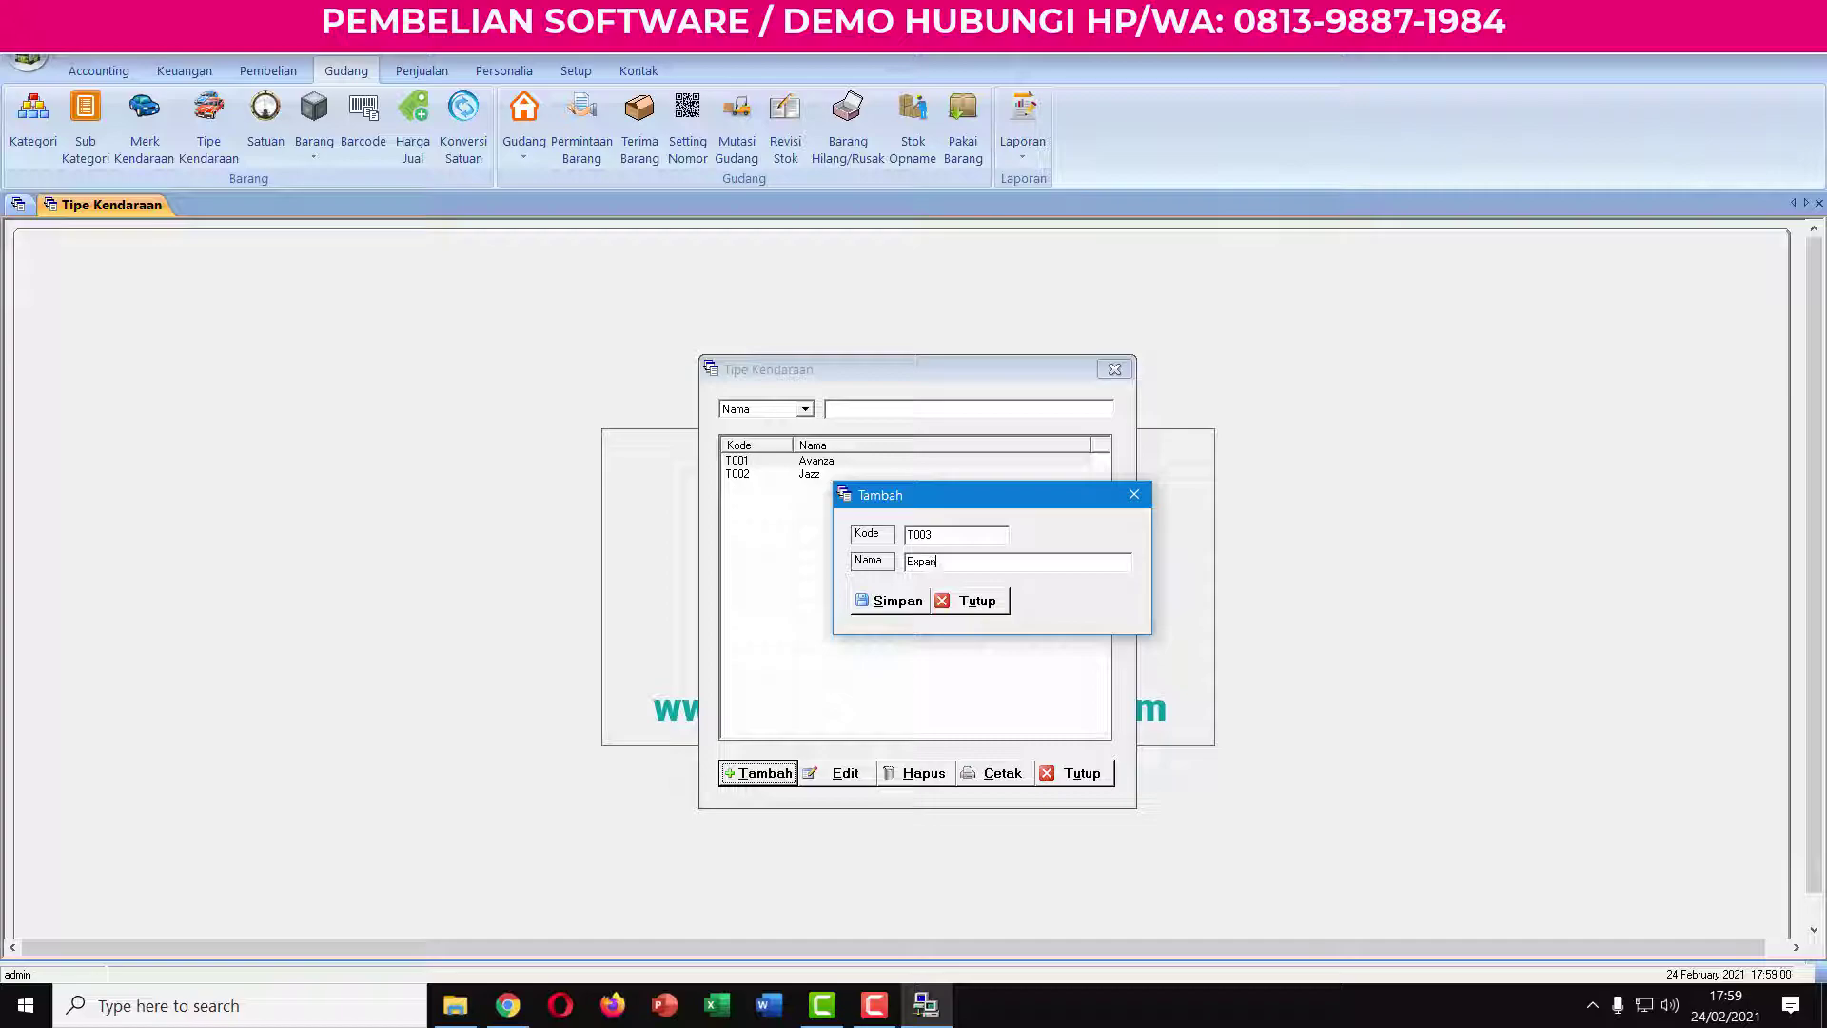
click(884, 602)
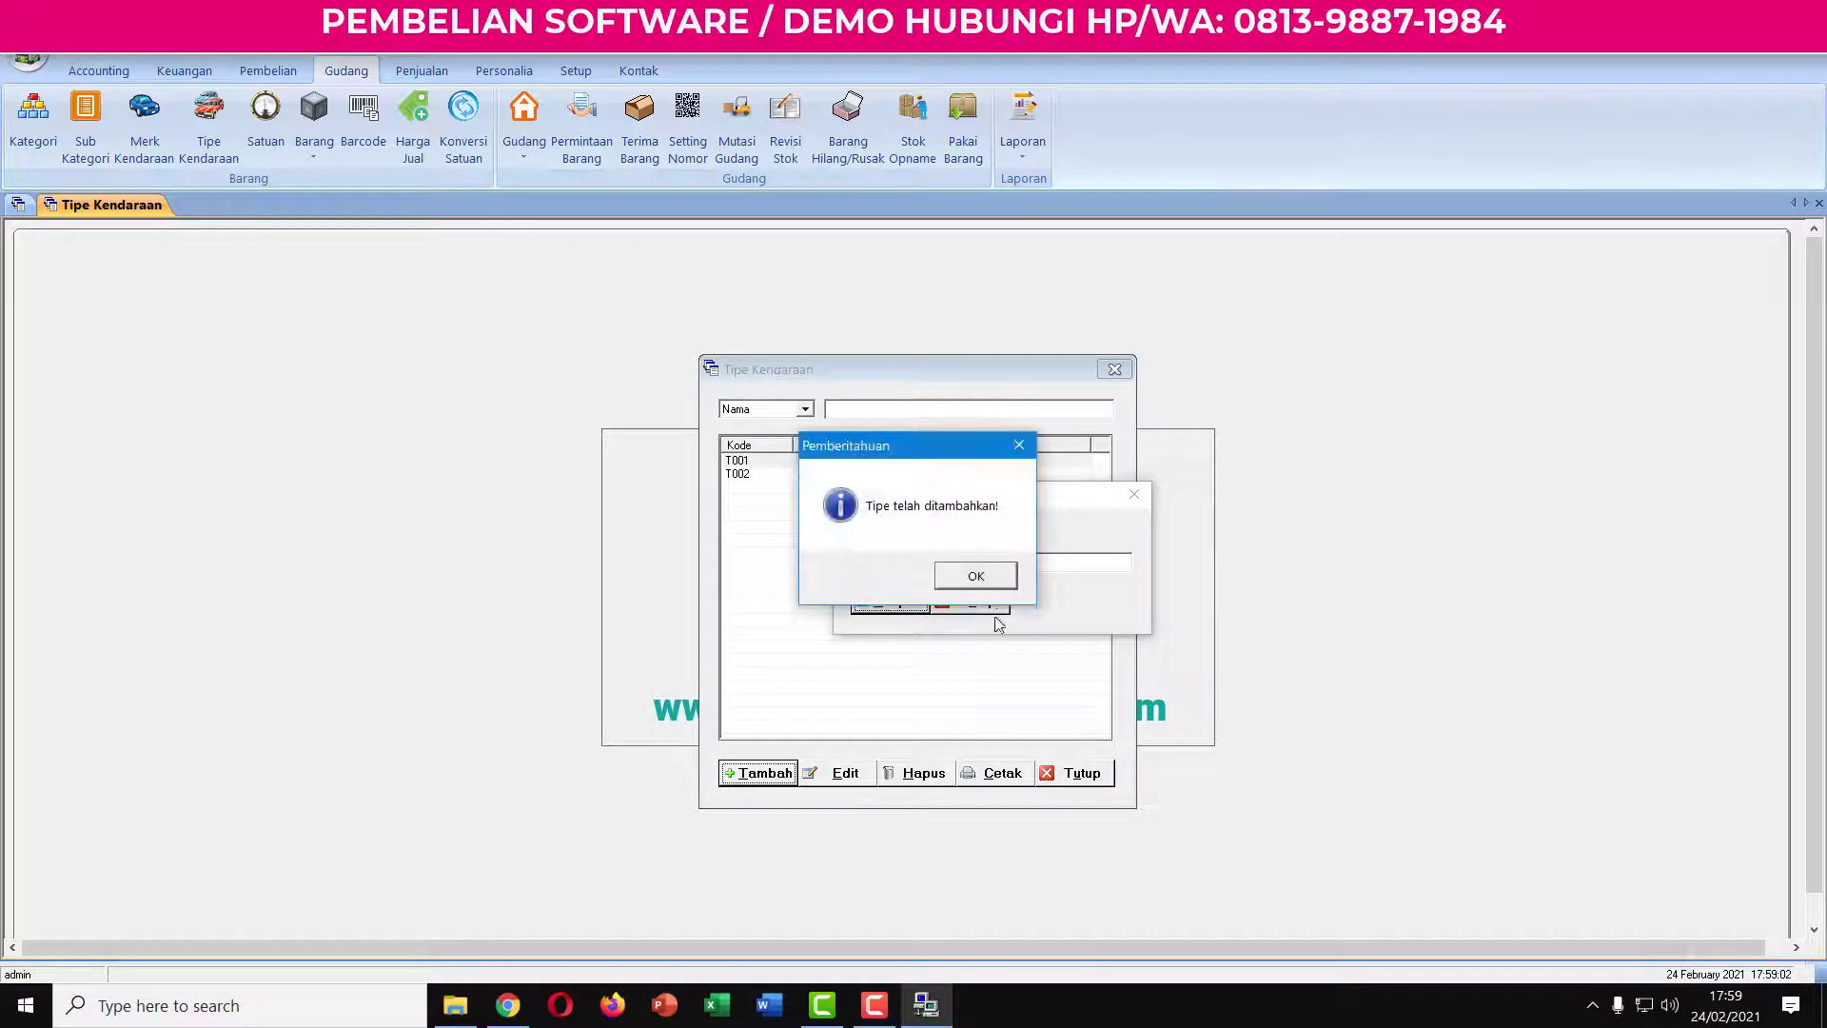
click(1000, 577)
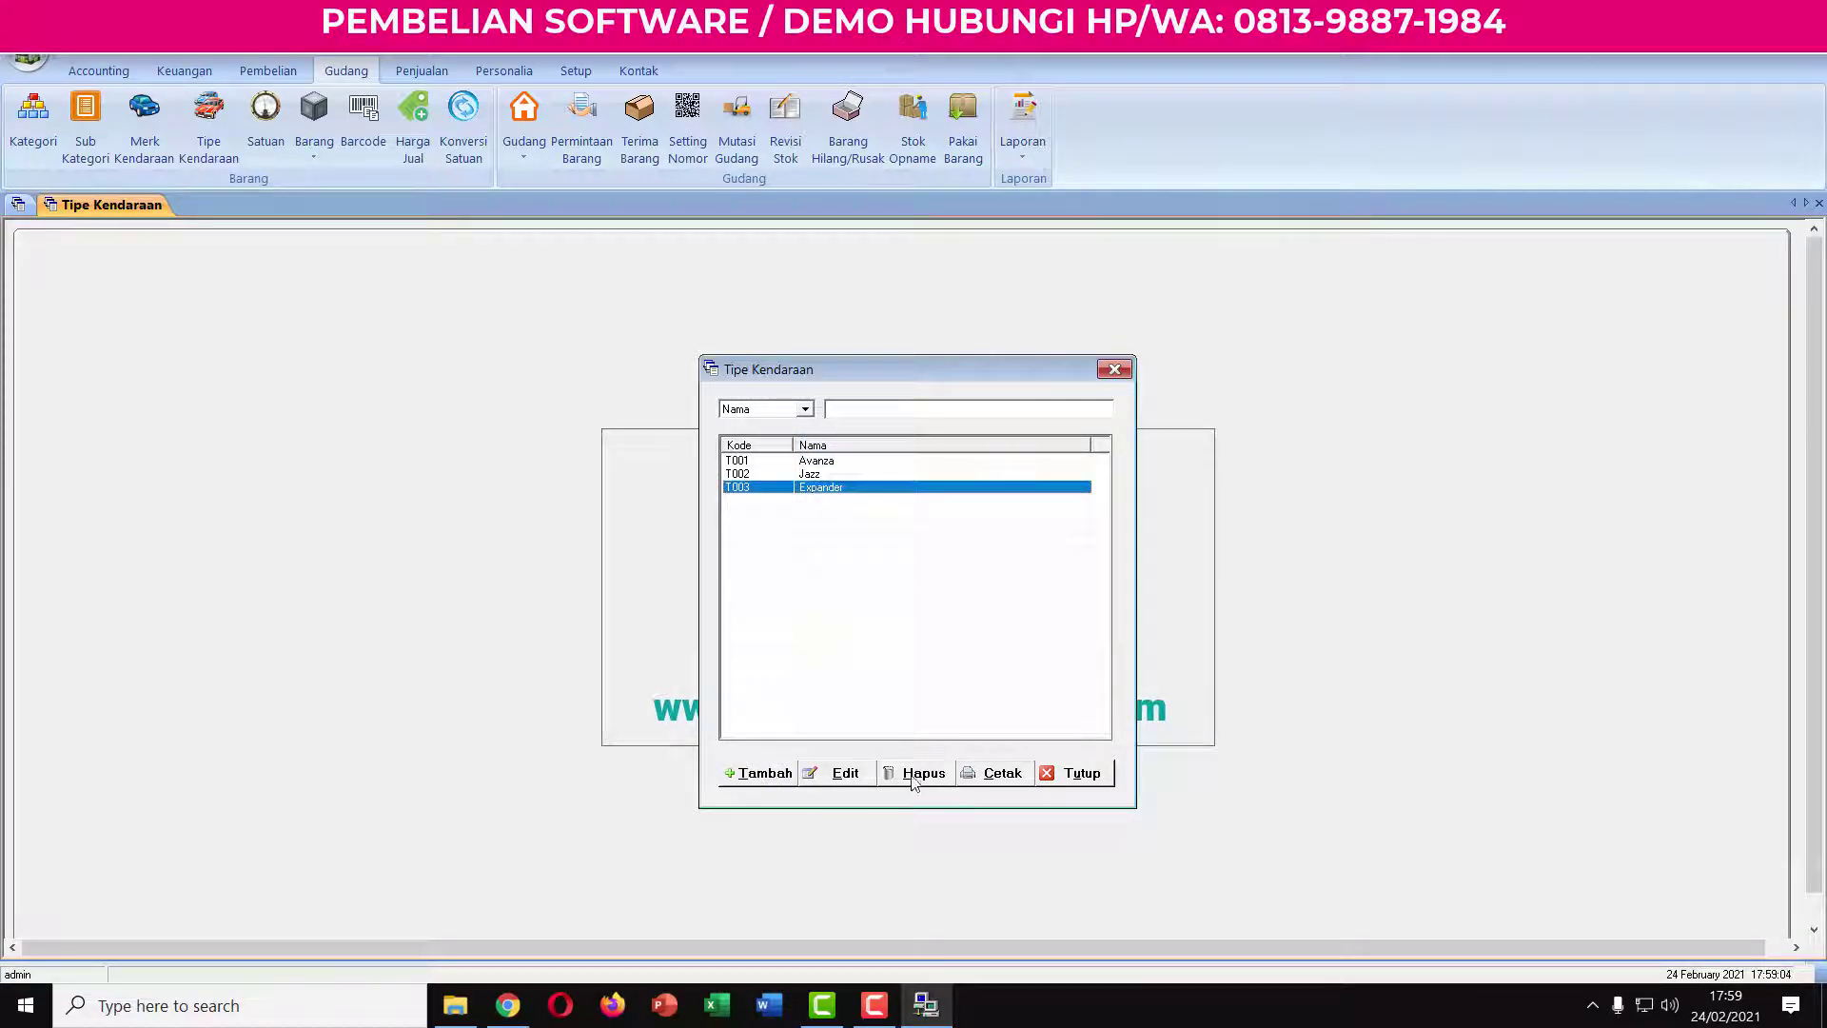
Preview the printable vehicle type list, and close both the report and the Tipe Kendaraan window.
click(1004, 775)
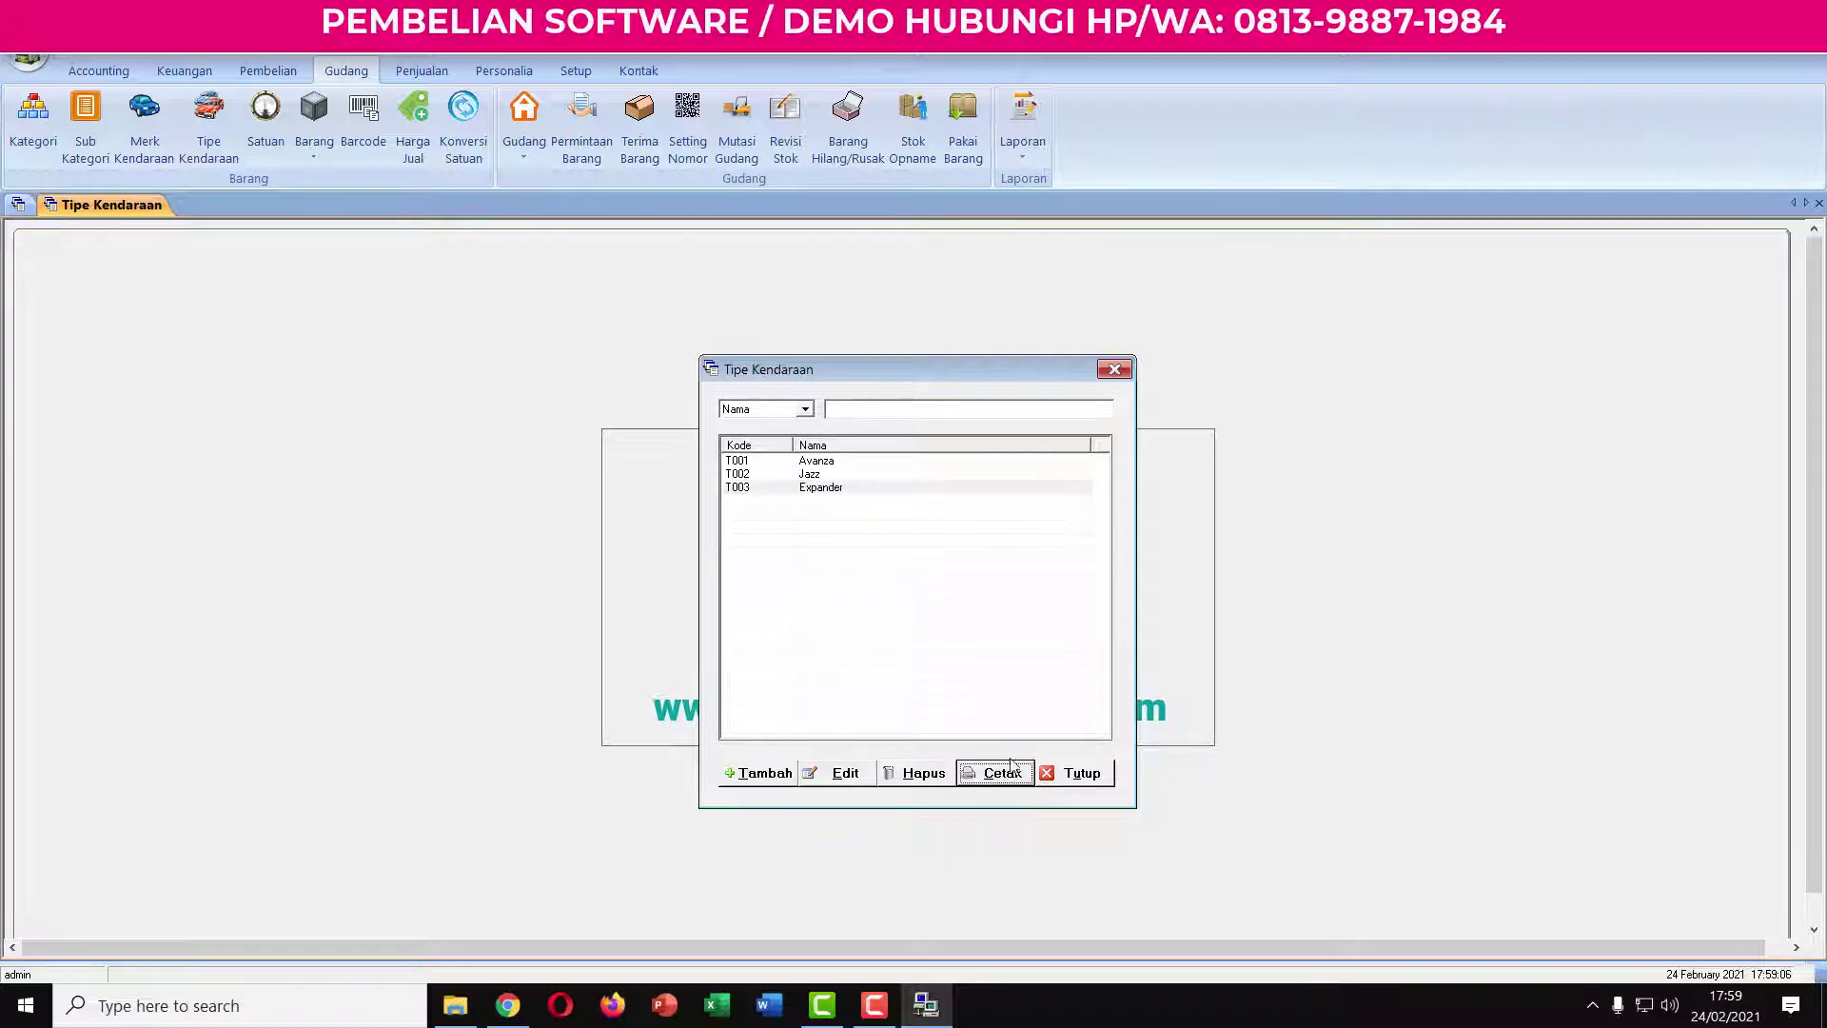
click(1819, 203)
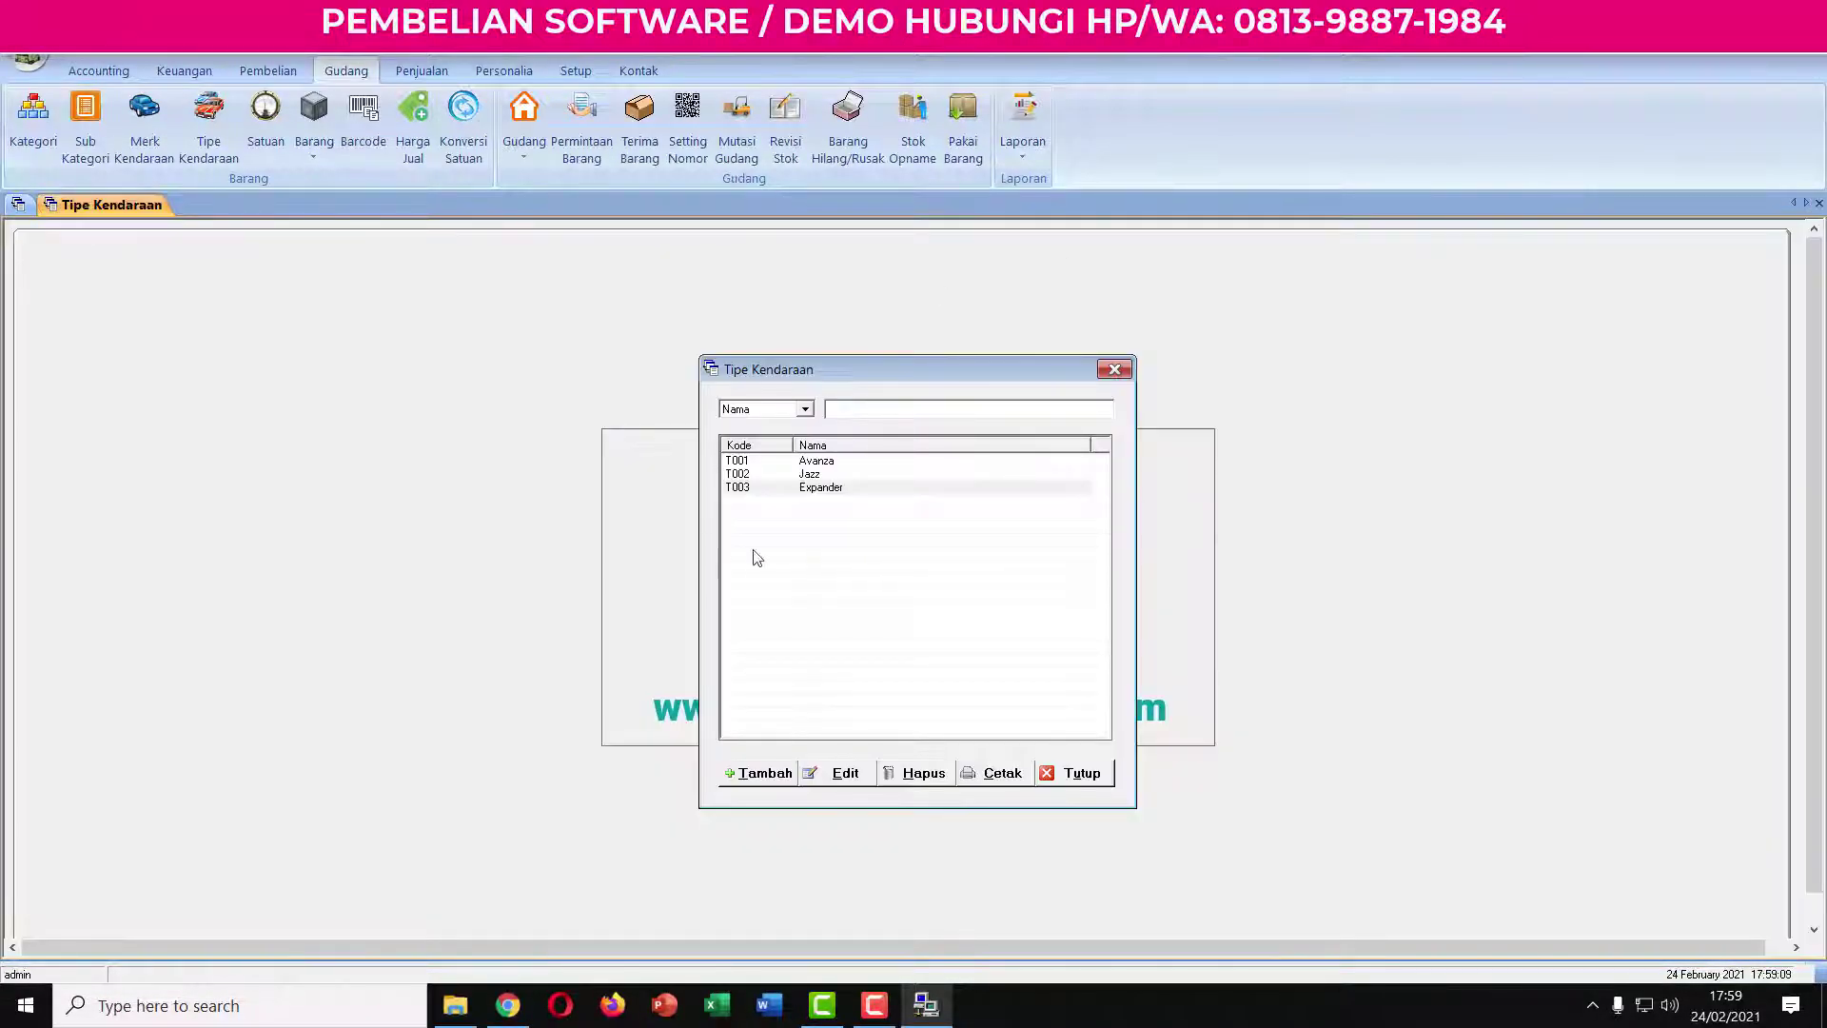
click(1081, 774)
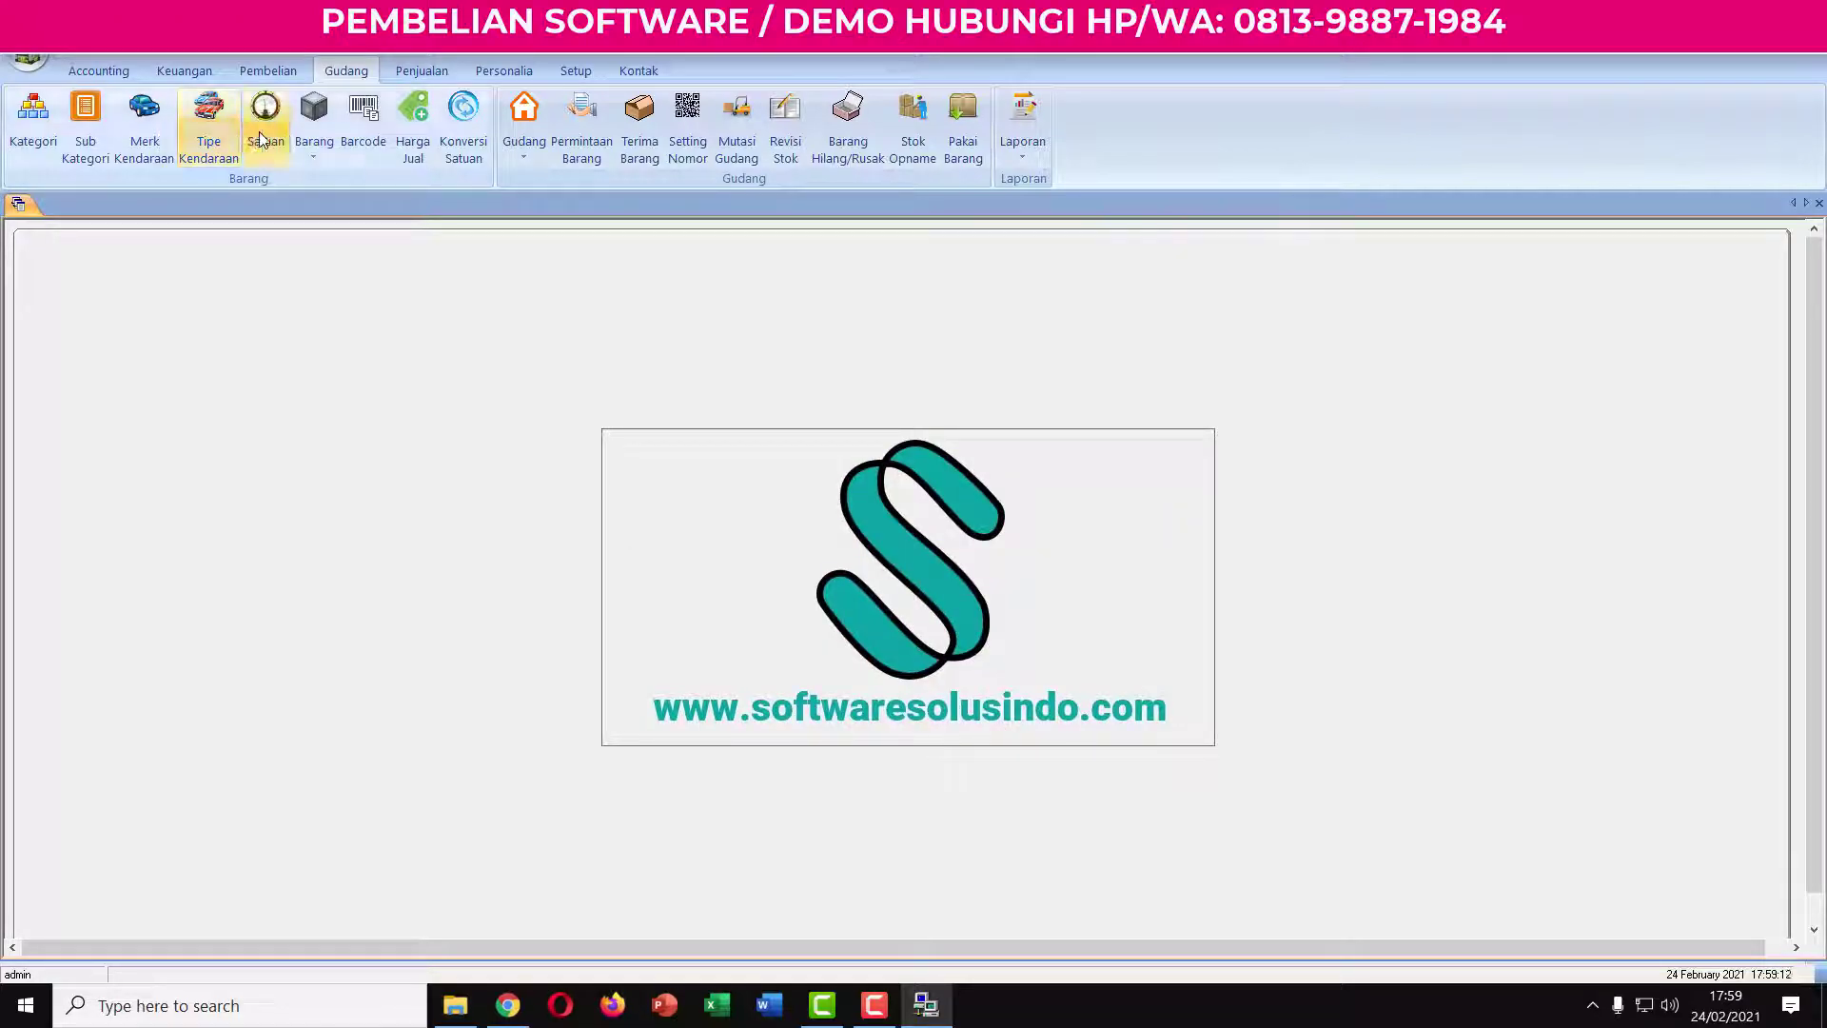
Add Meter as a new unit in the Satuan list.
click(265, 116)
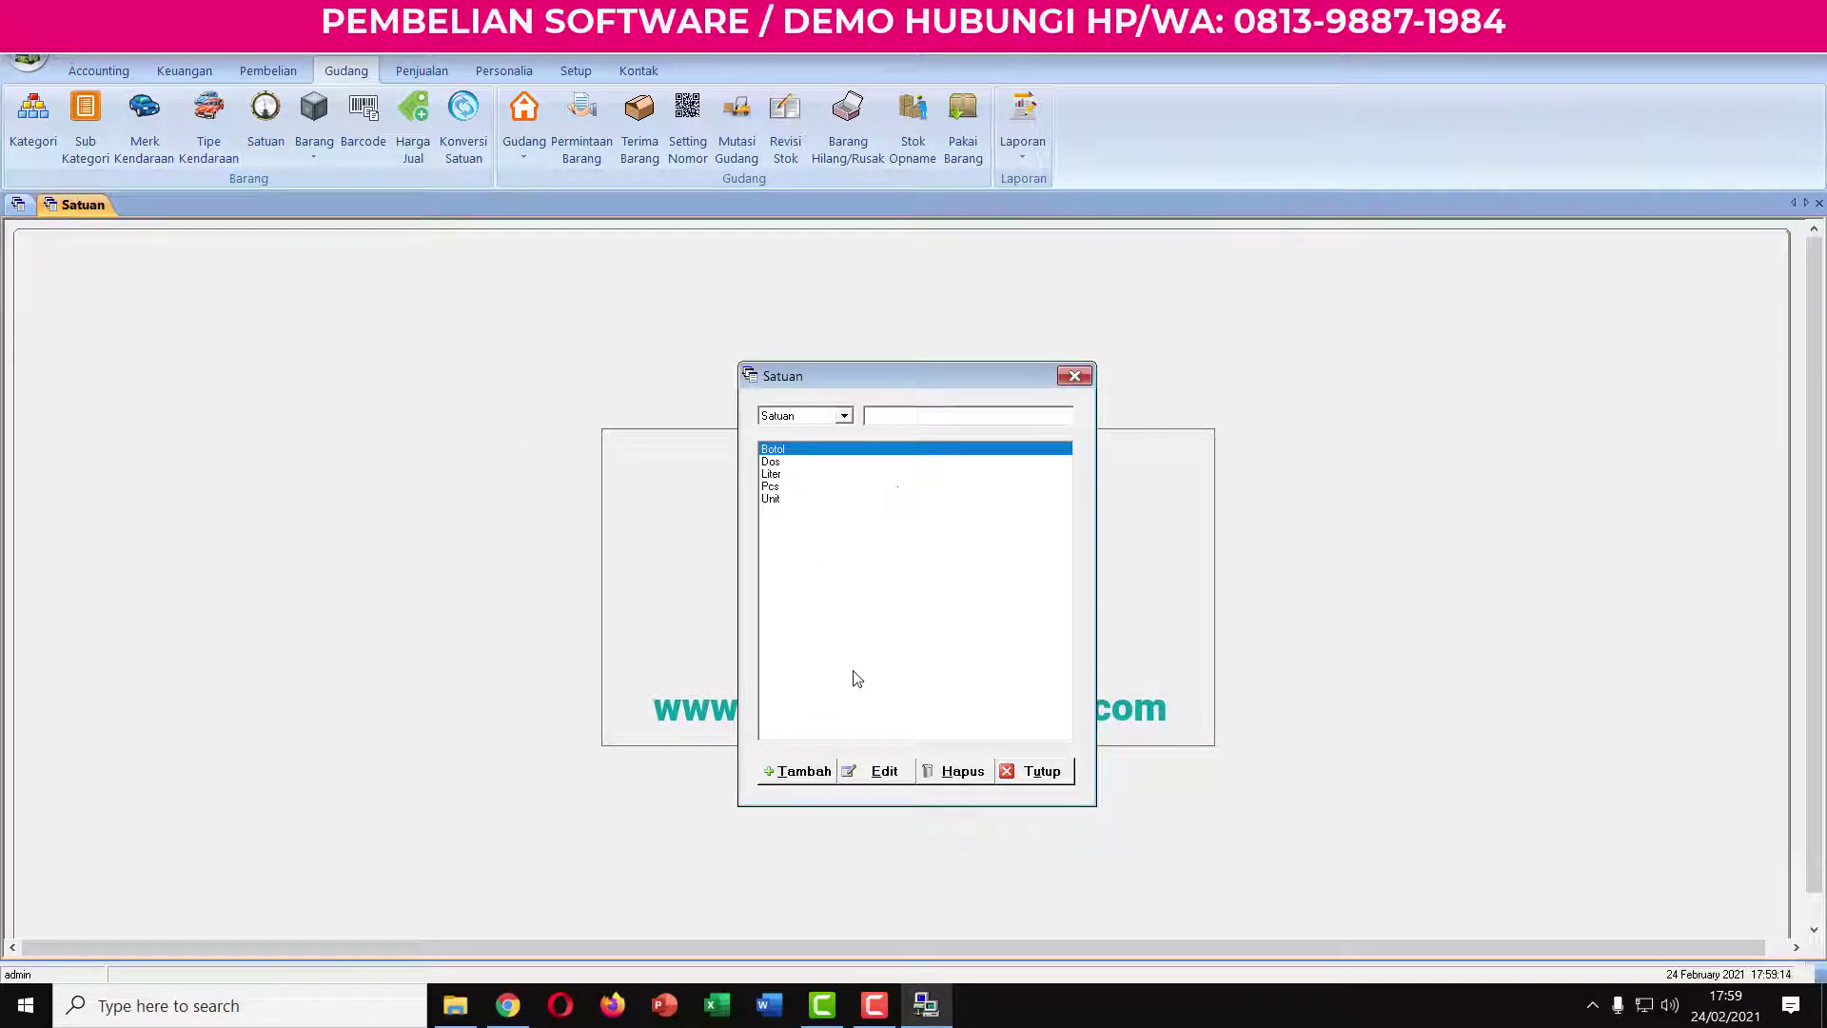
click(798, 771)
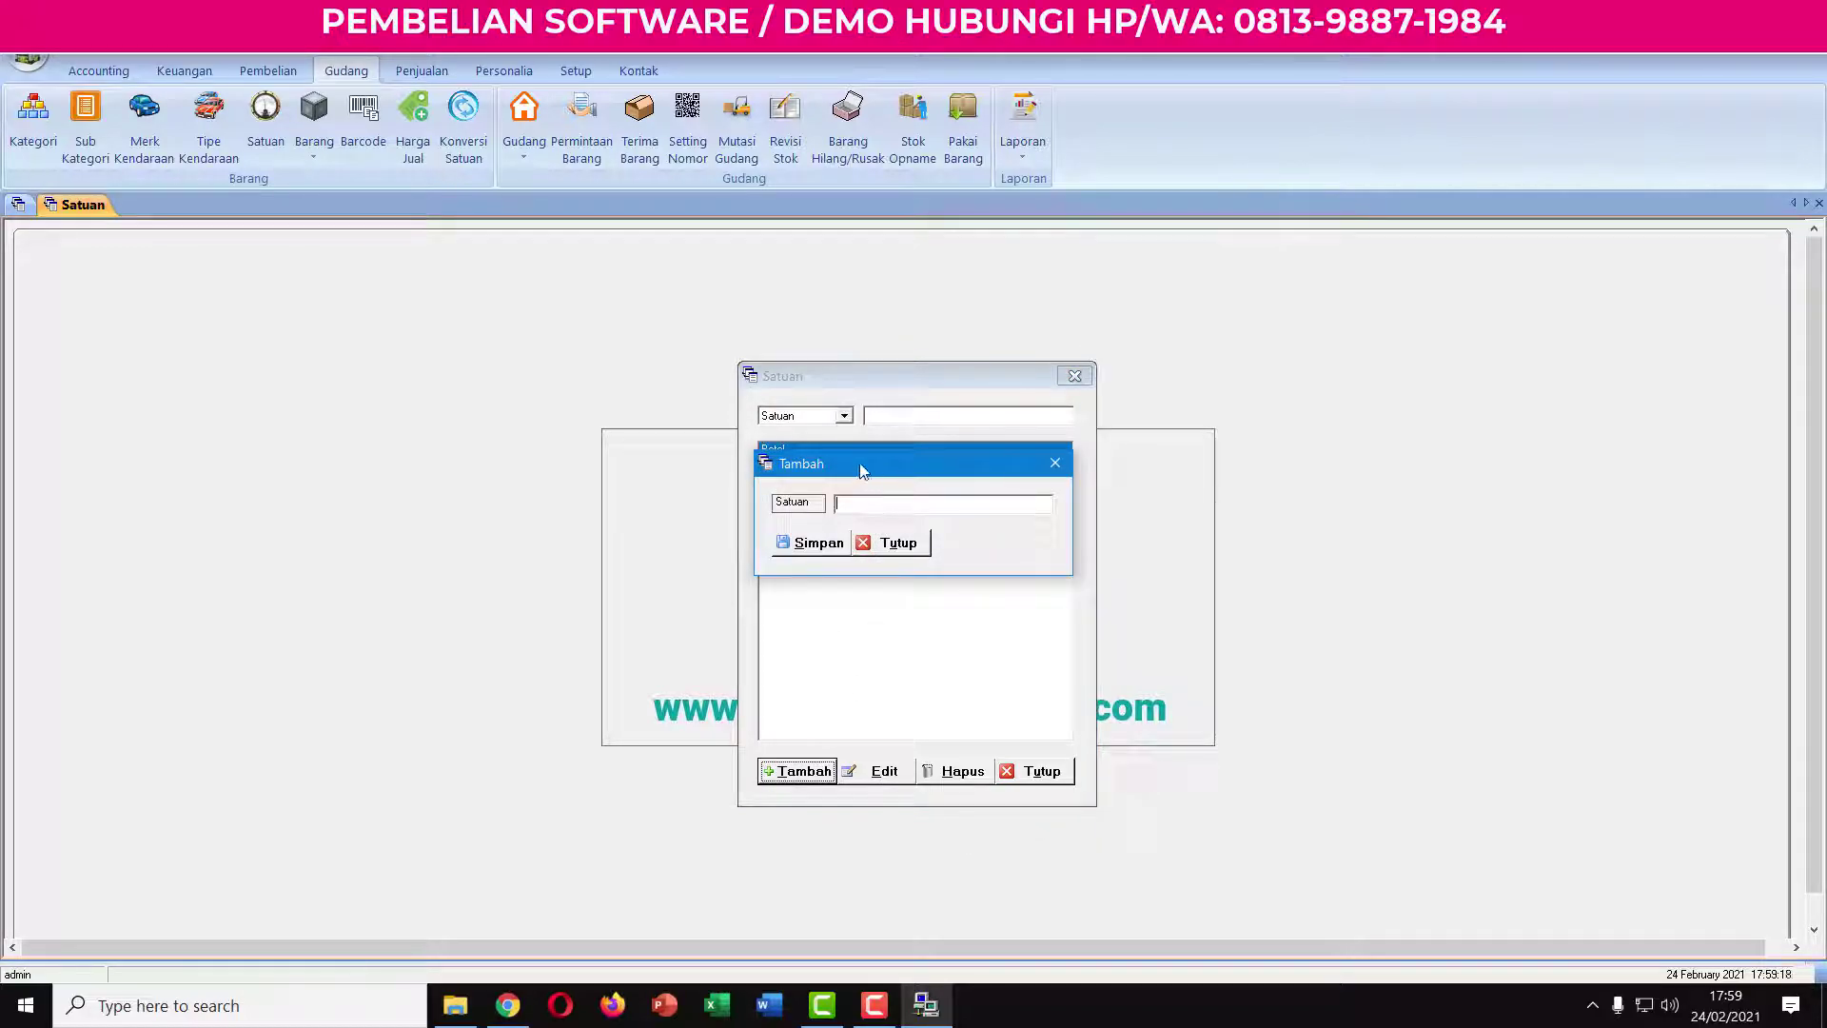
drag(859, 464, 943, 591)
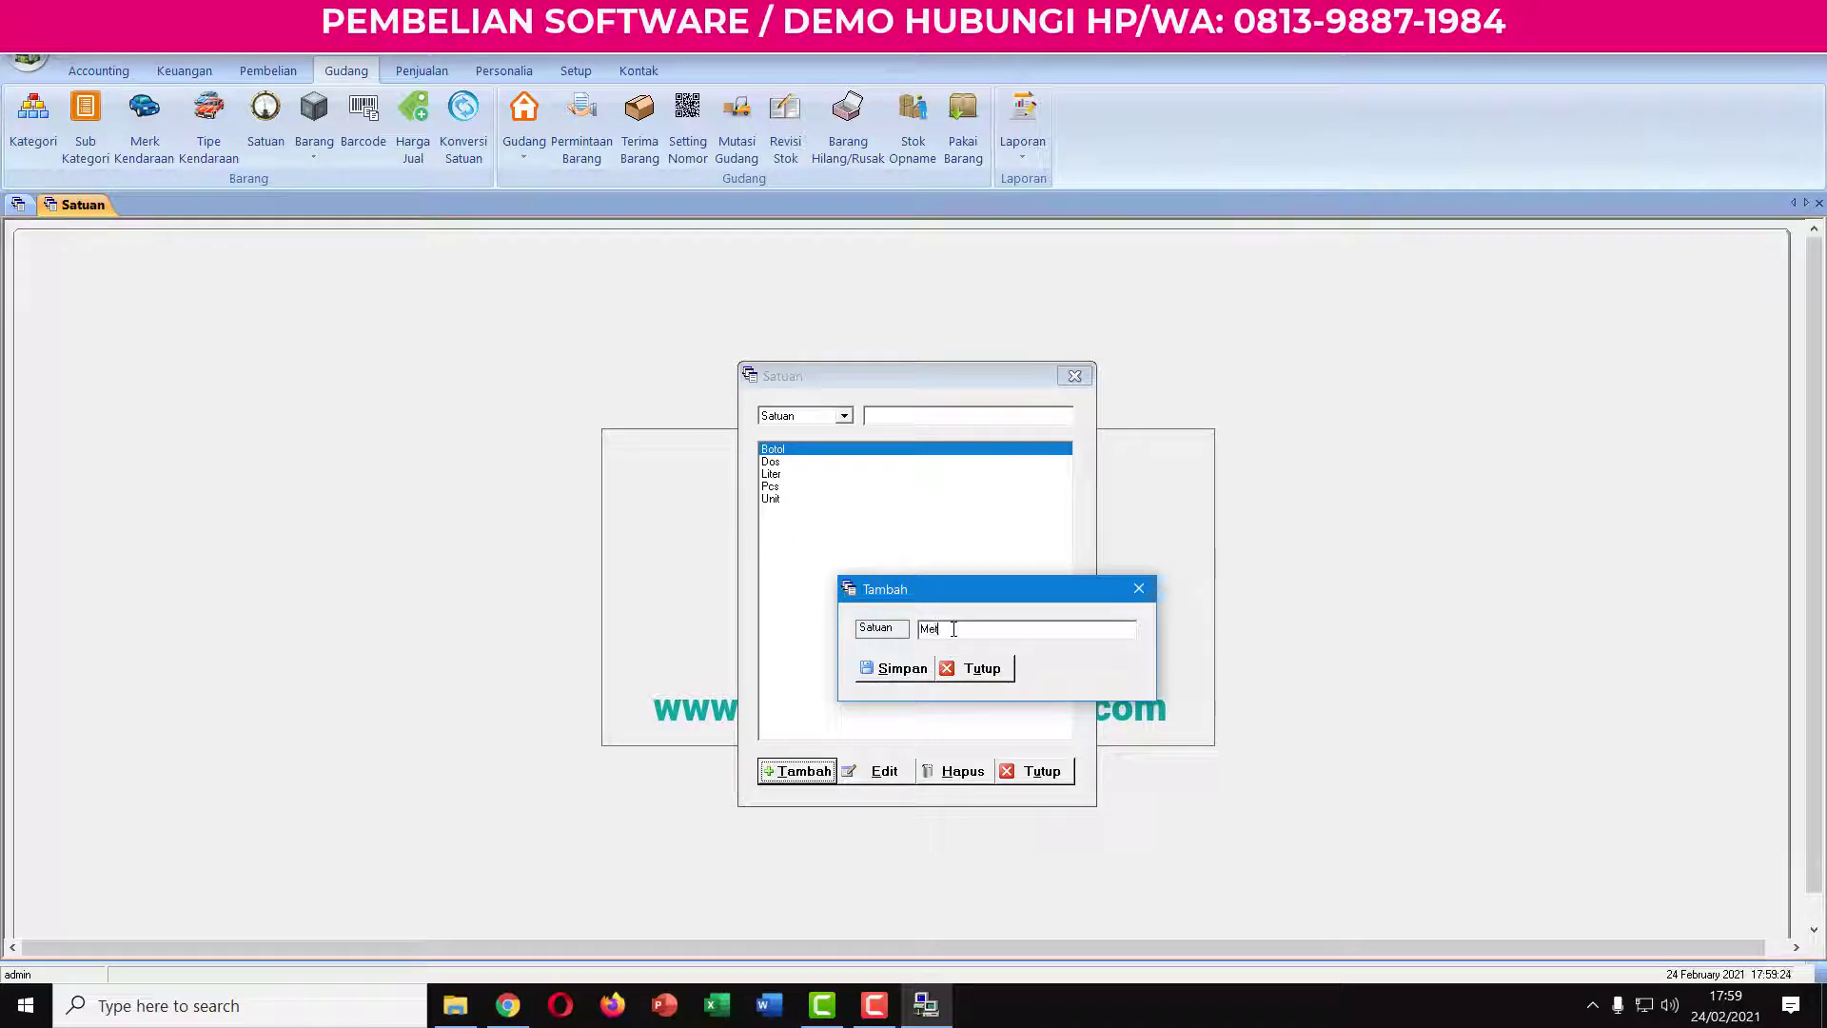
click(893, 669)
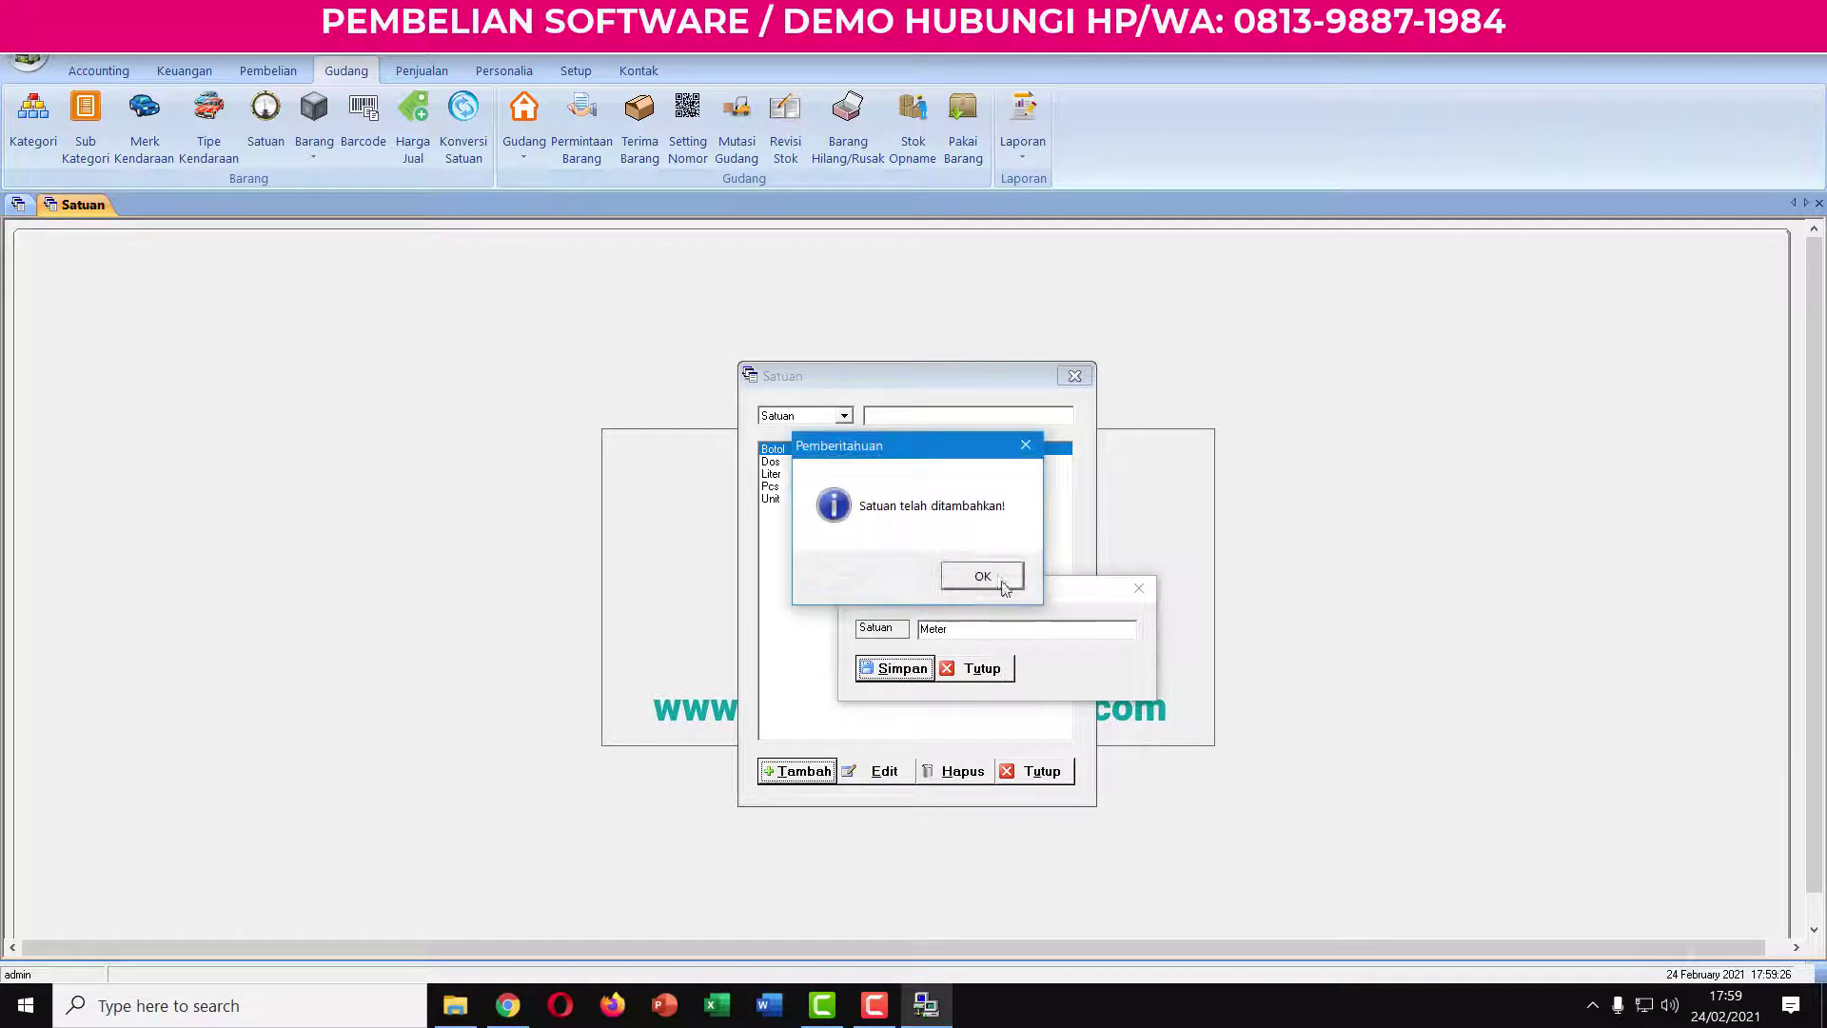
click(979, 574)
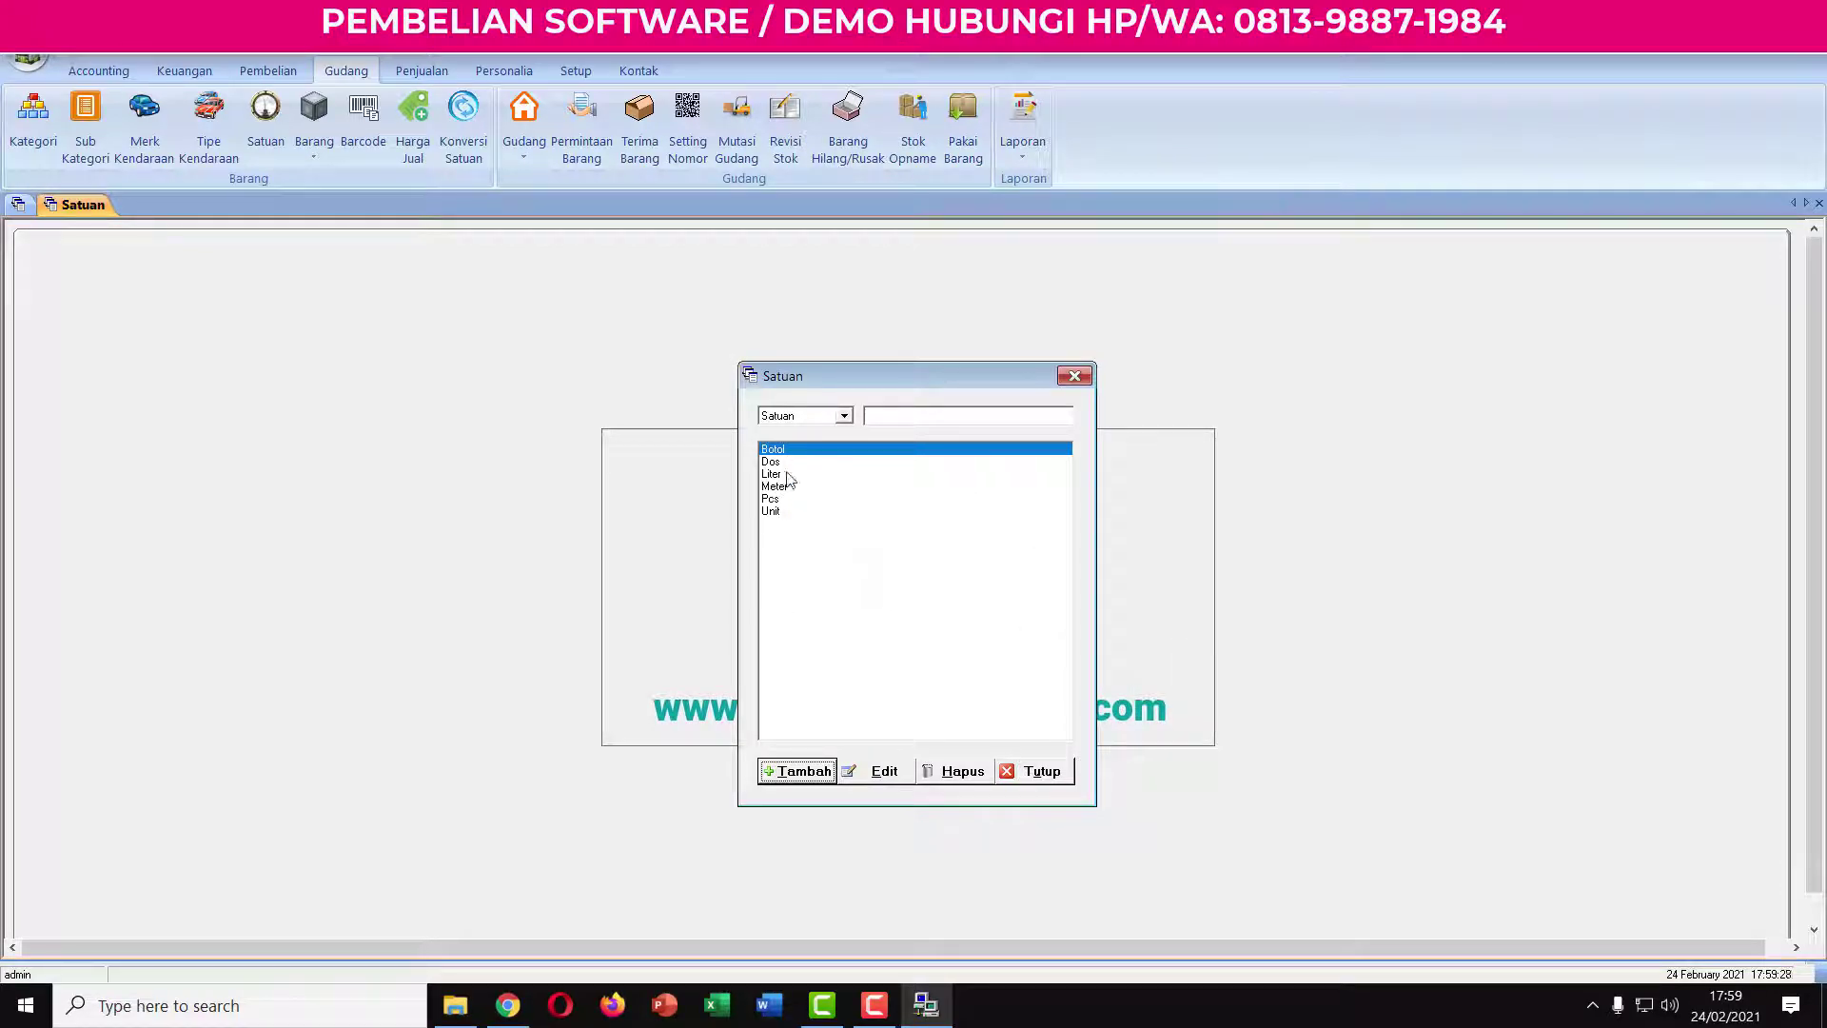
Add Kg as another unit and close the Satuan list.
click(803, 773)
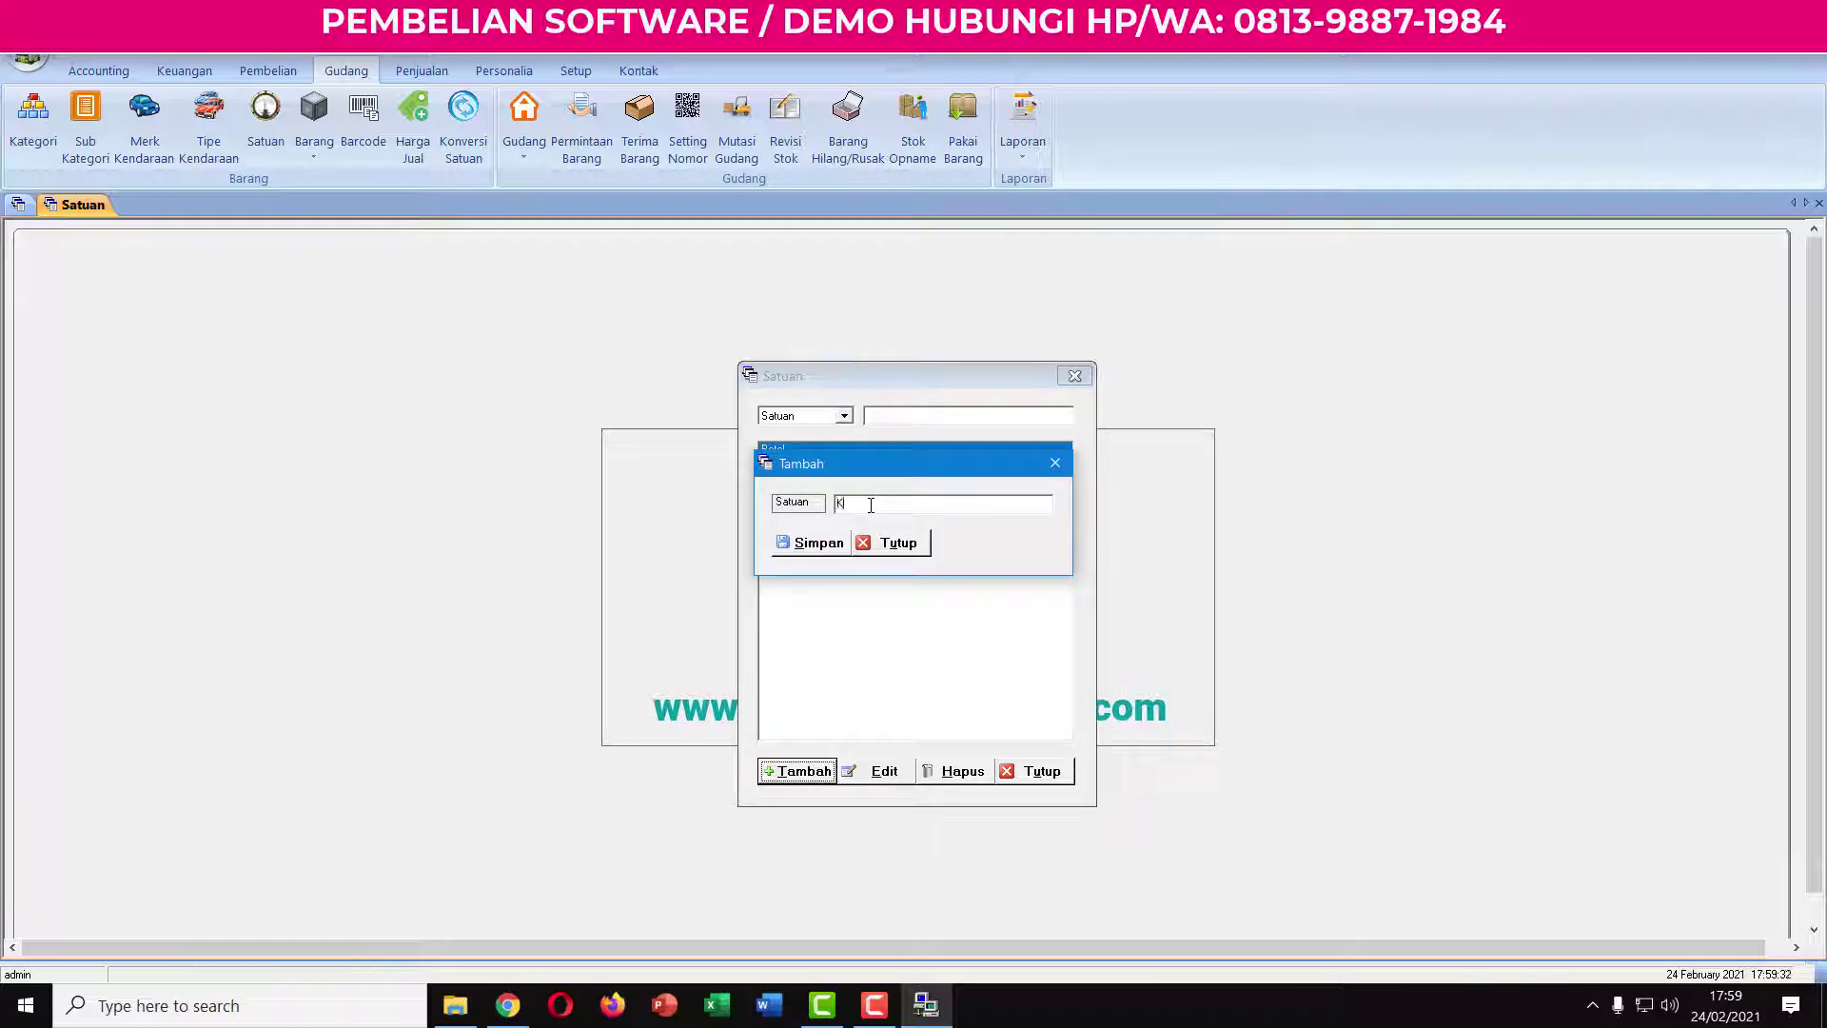
text(Kg)
click(811, 543)
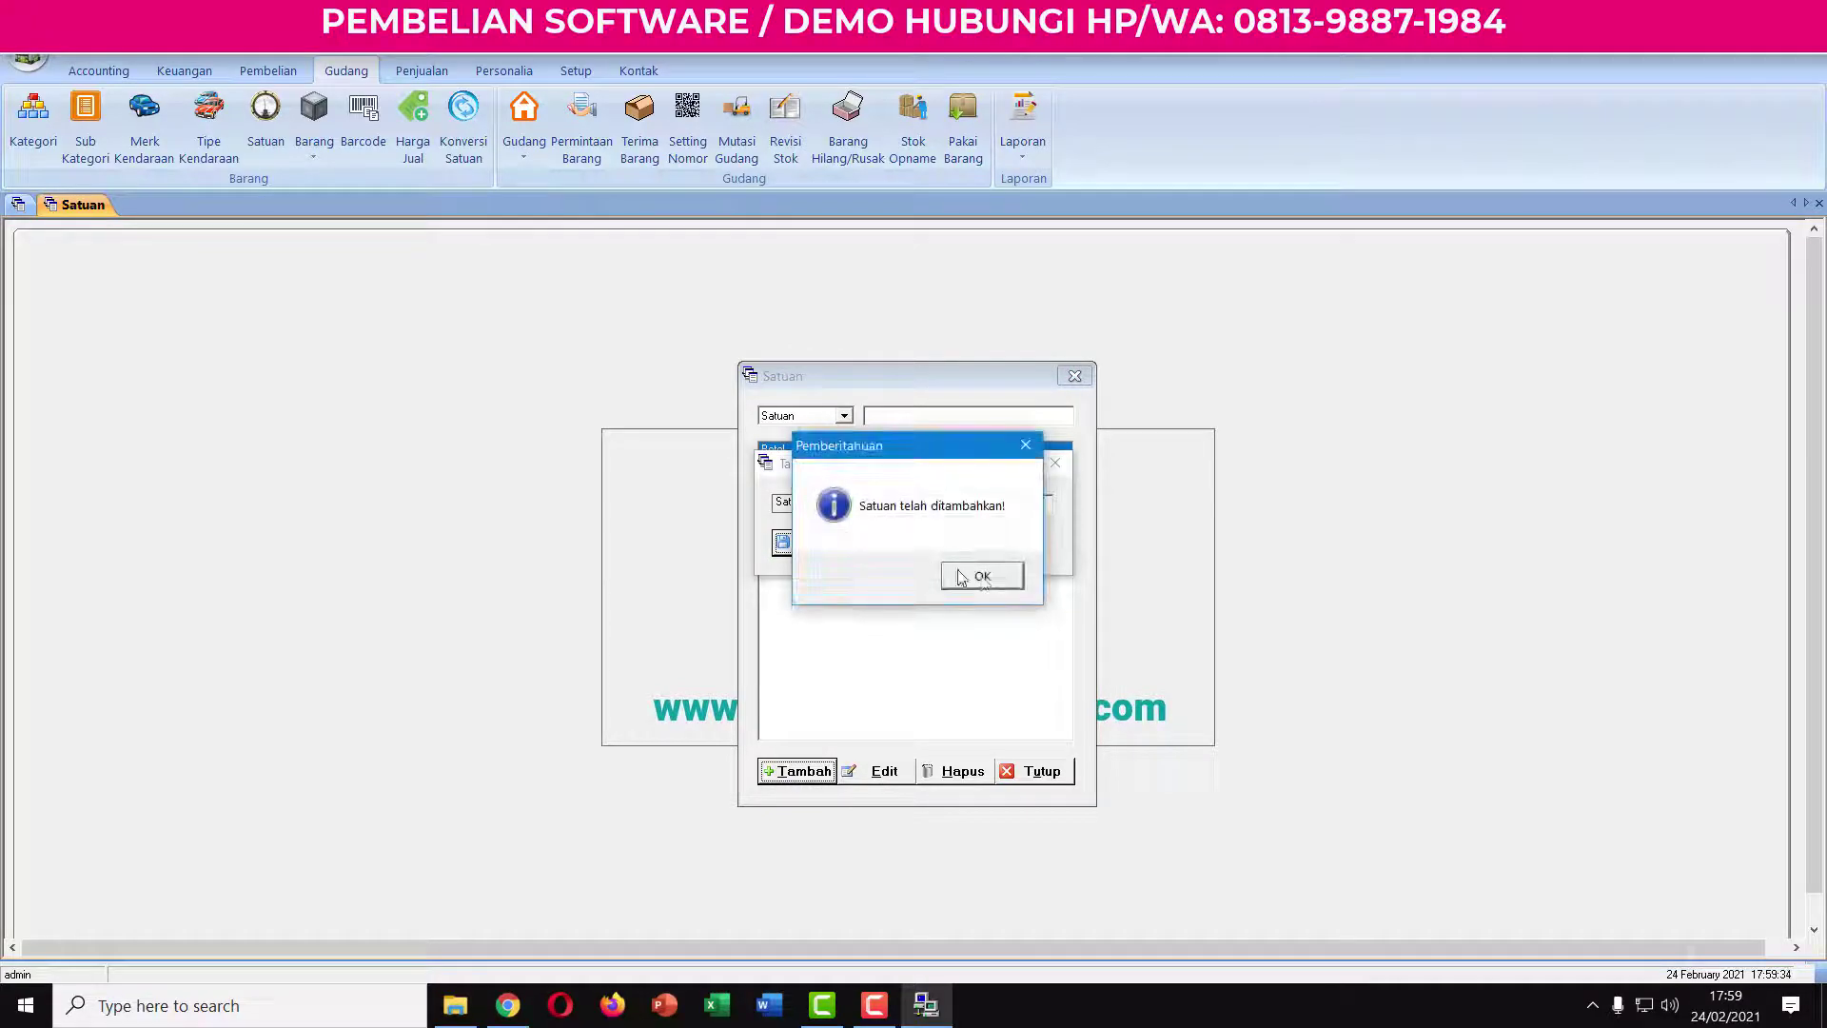
click(979, 575)
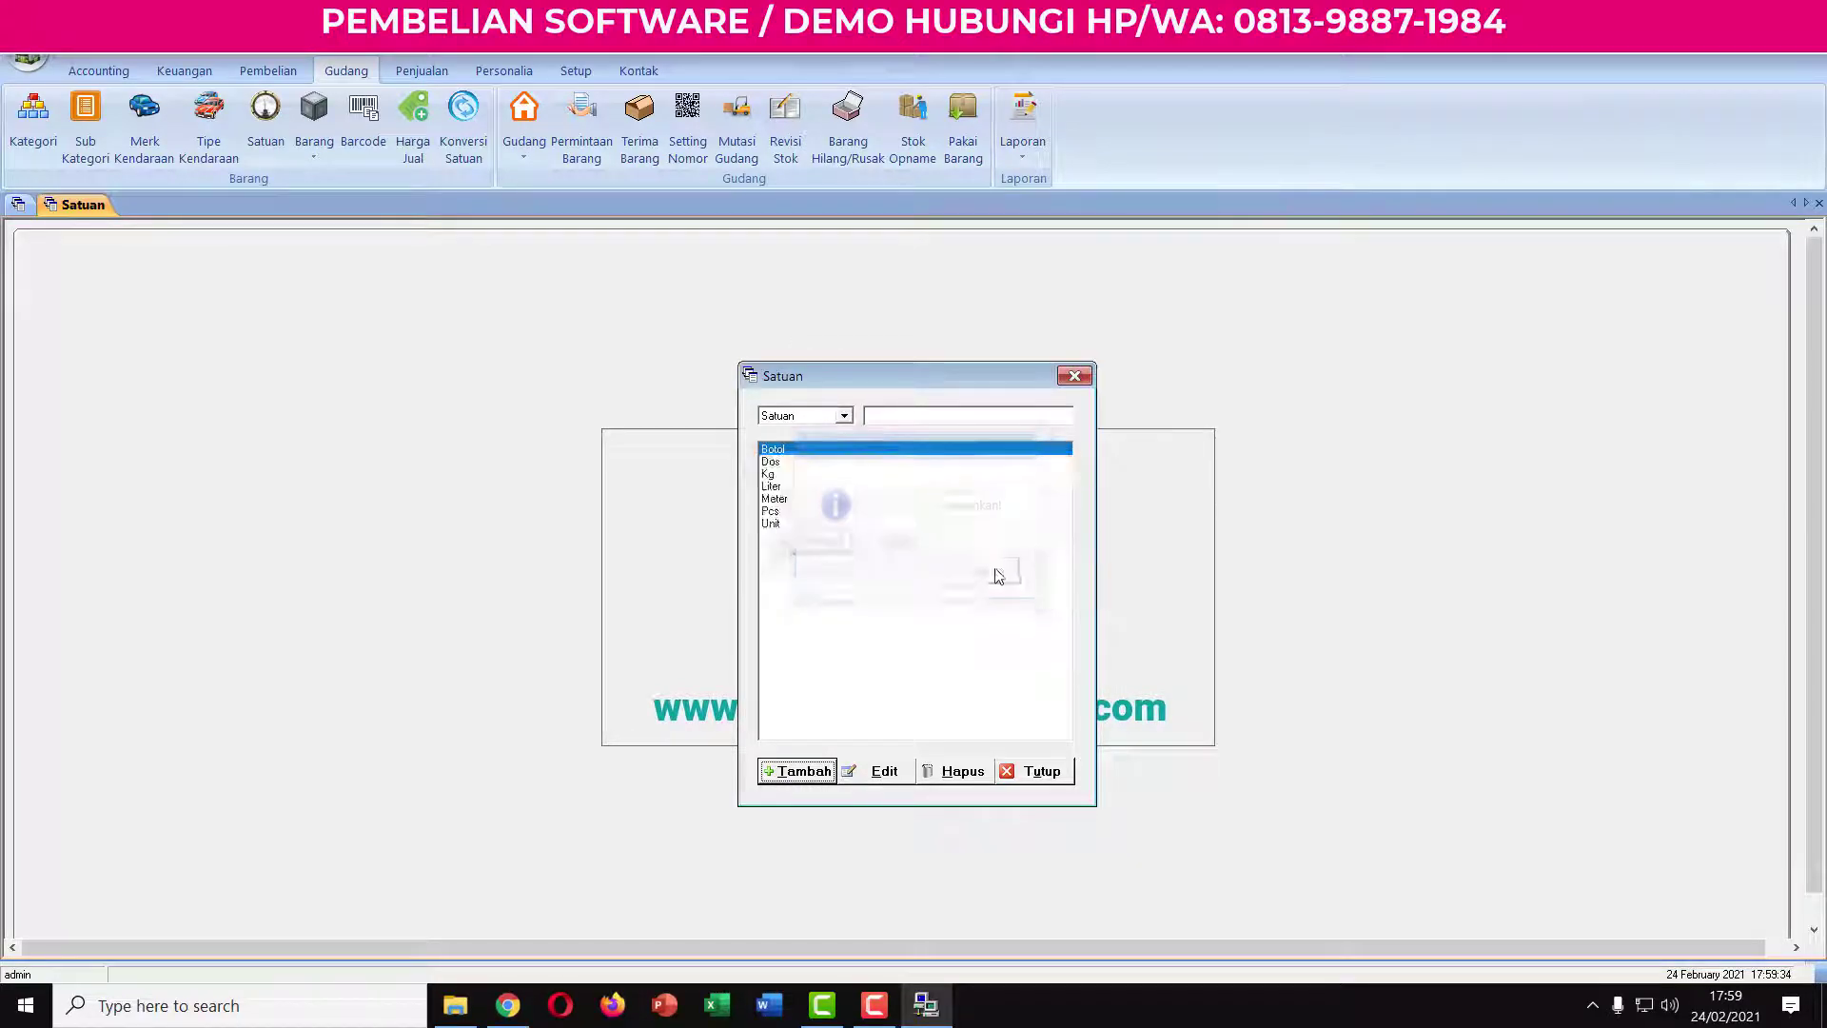
click(1041, 771)
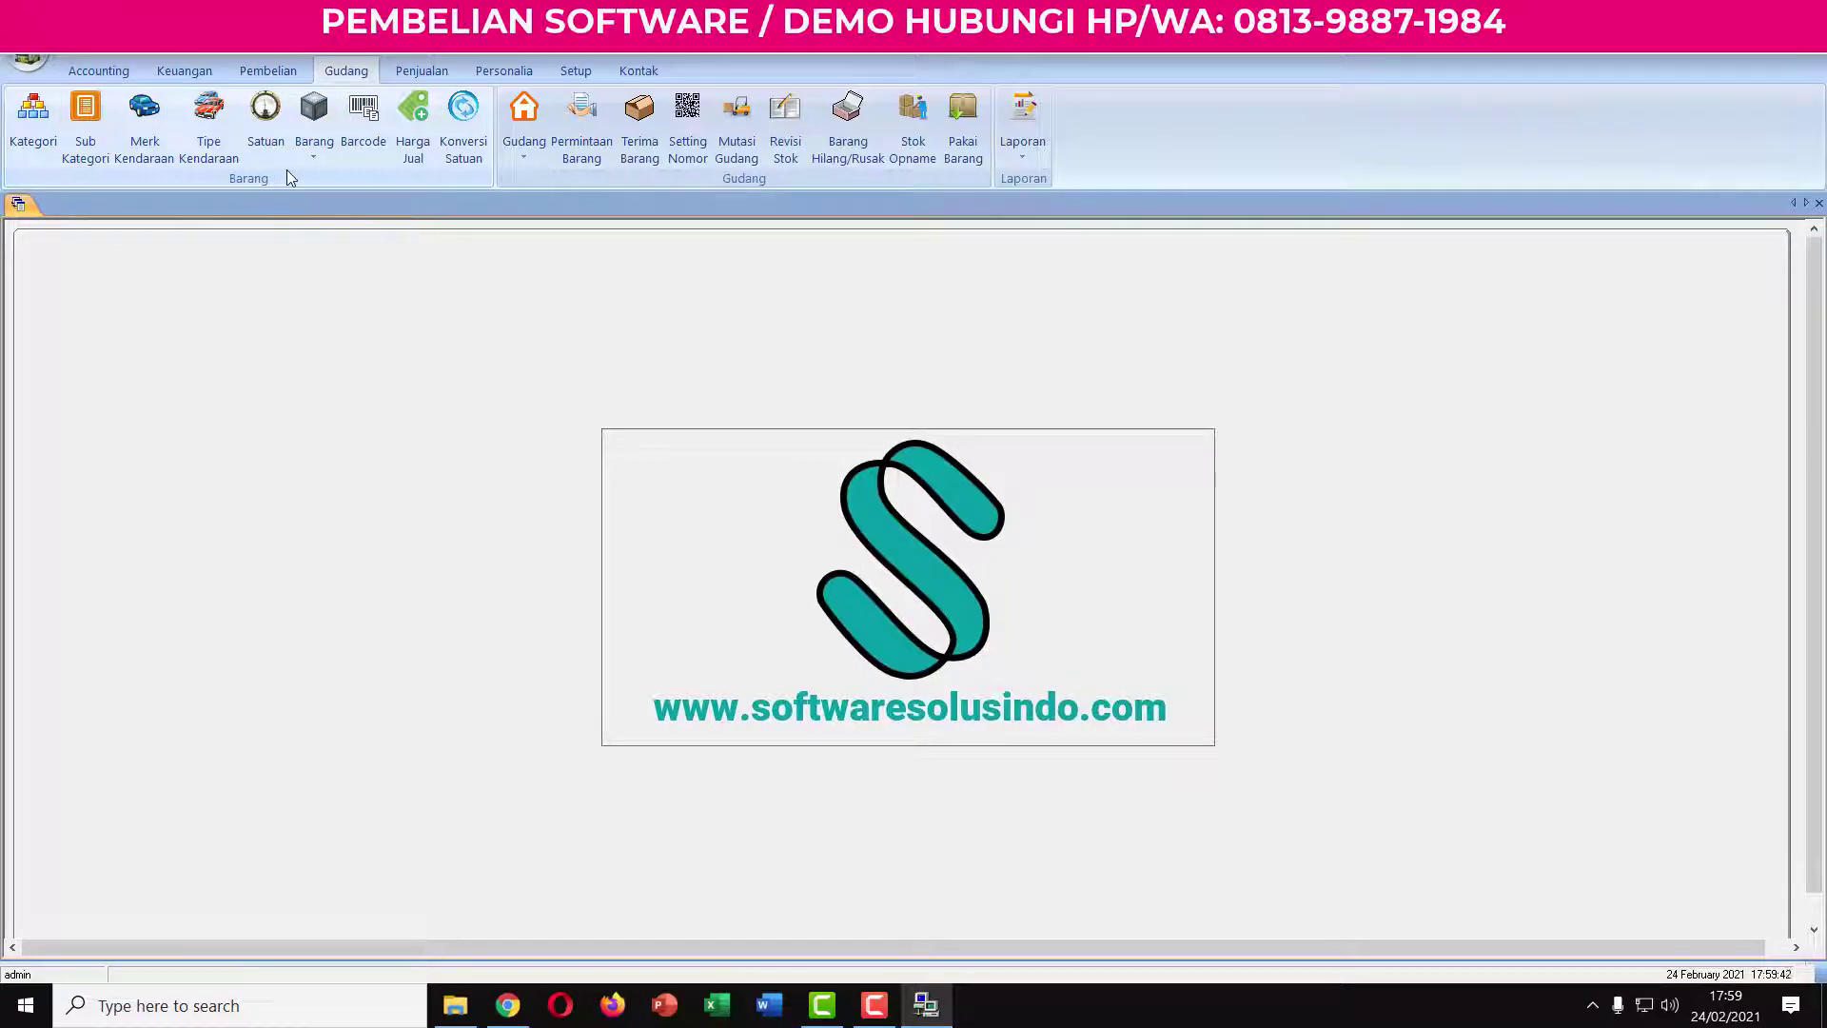
Open the Barang item list.
click(314, 119)
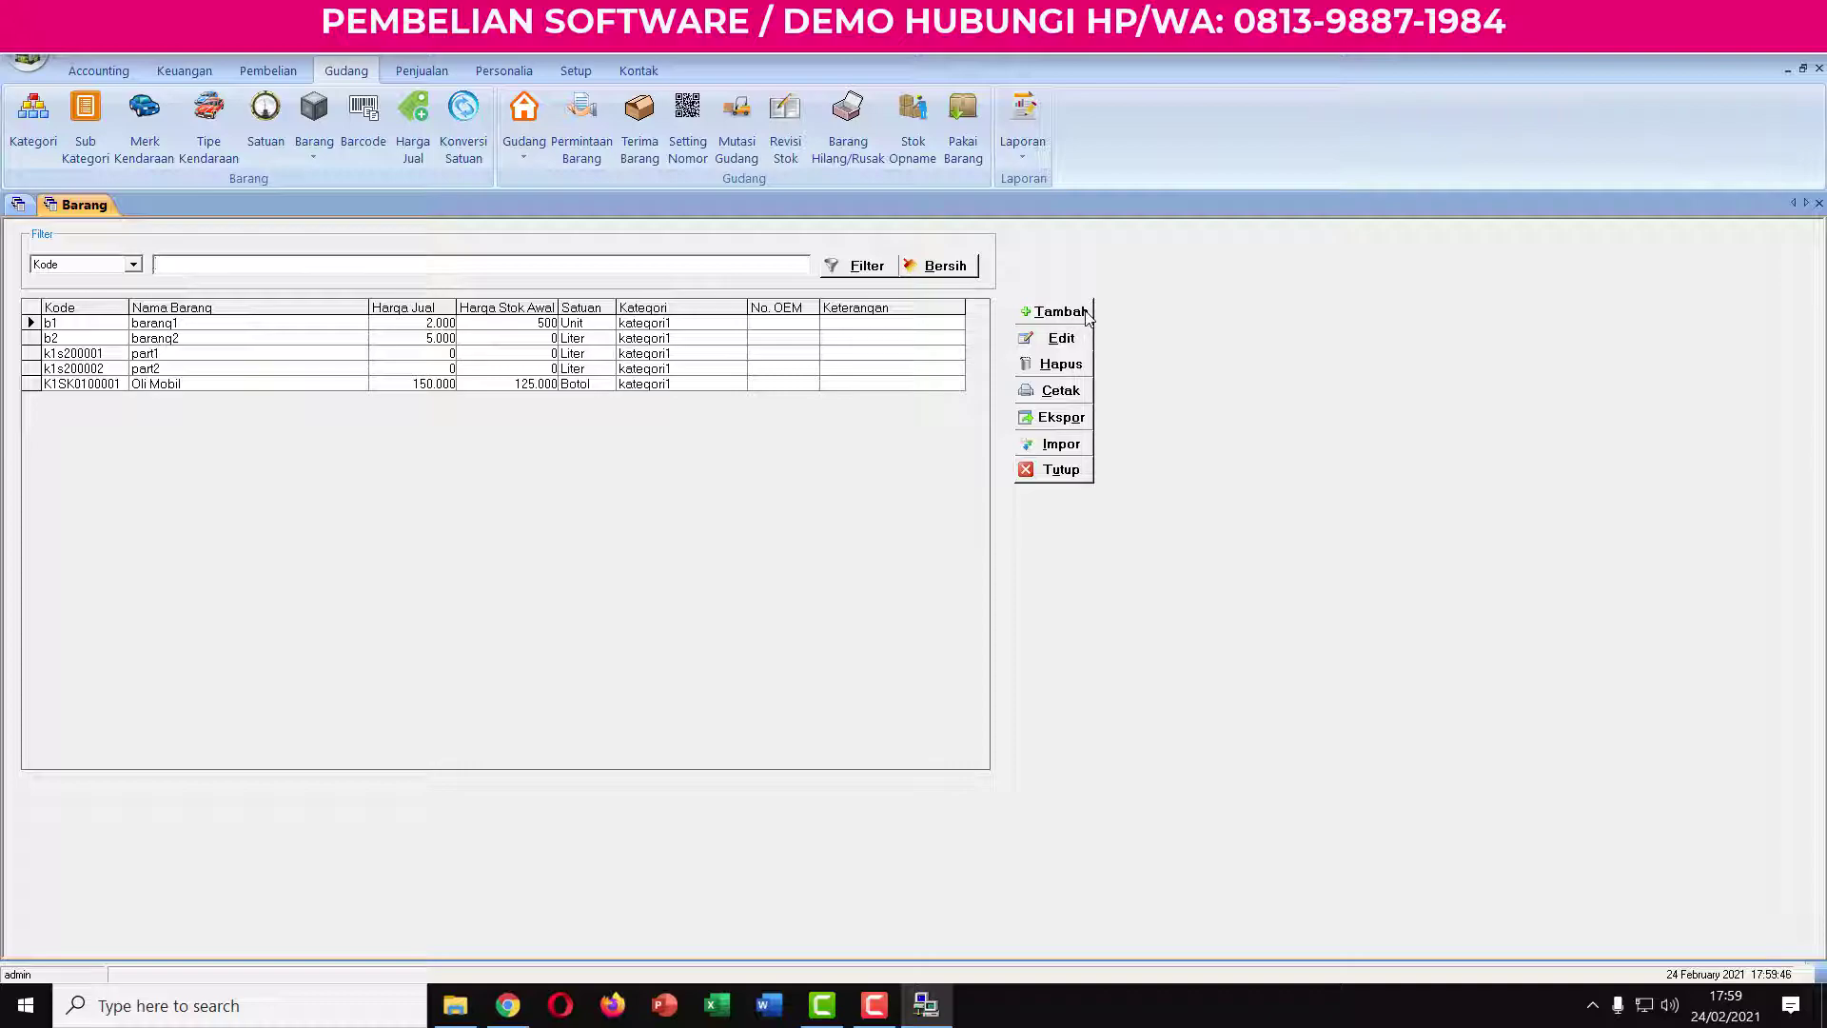
click(1059, 311)
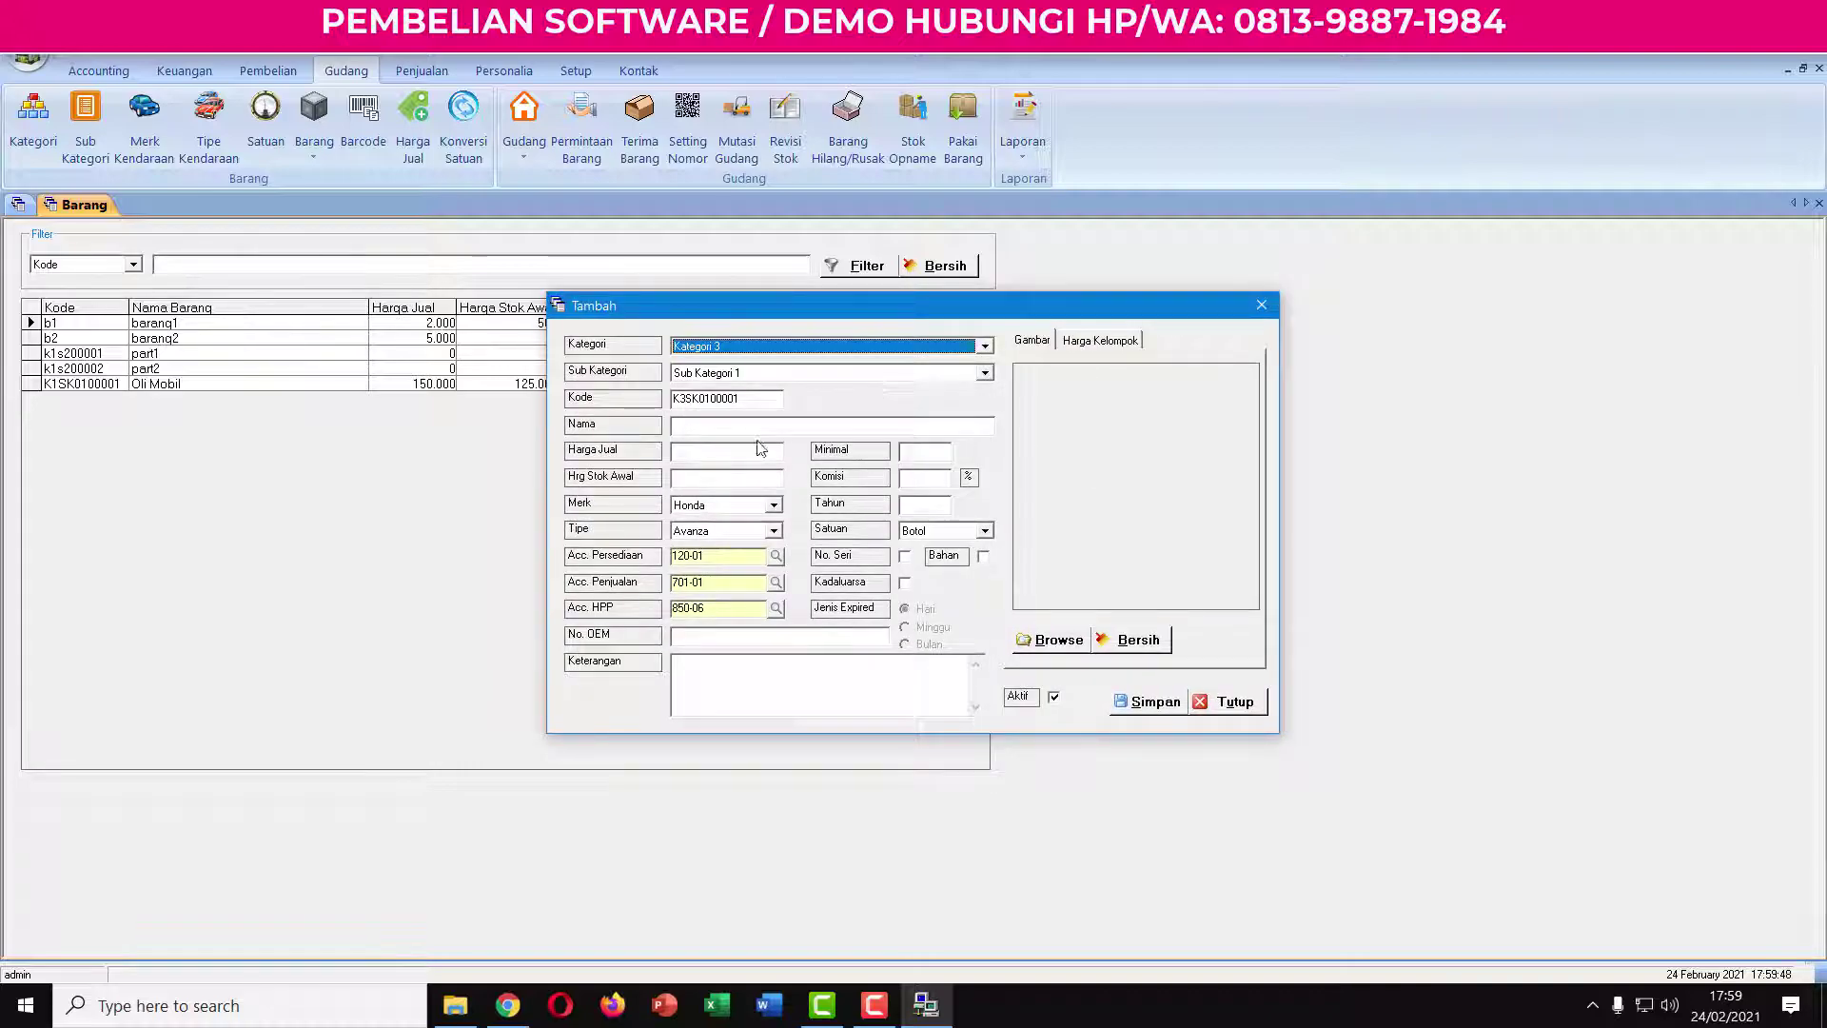
click(732, 347)
click(735, 375)
click(758, 374)
click(747, 385)
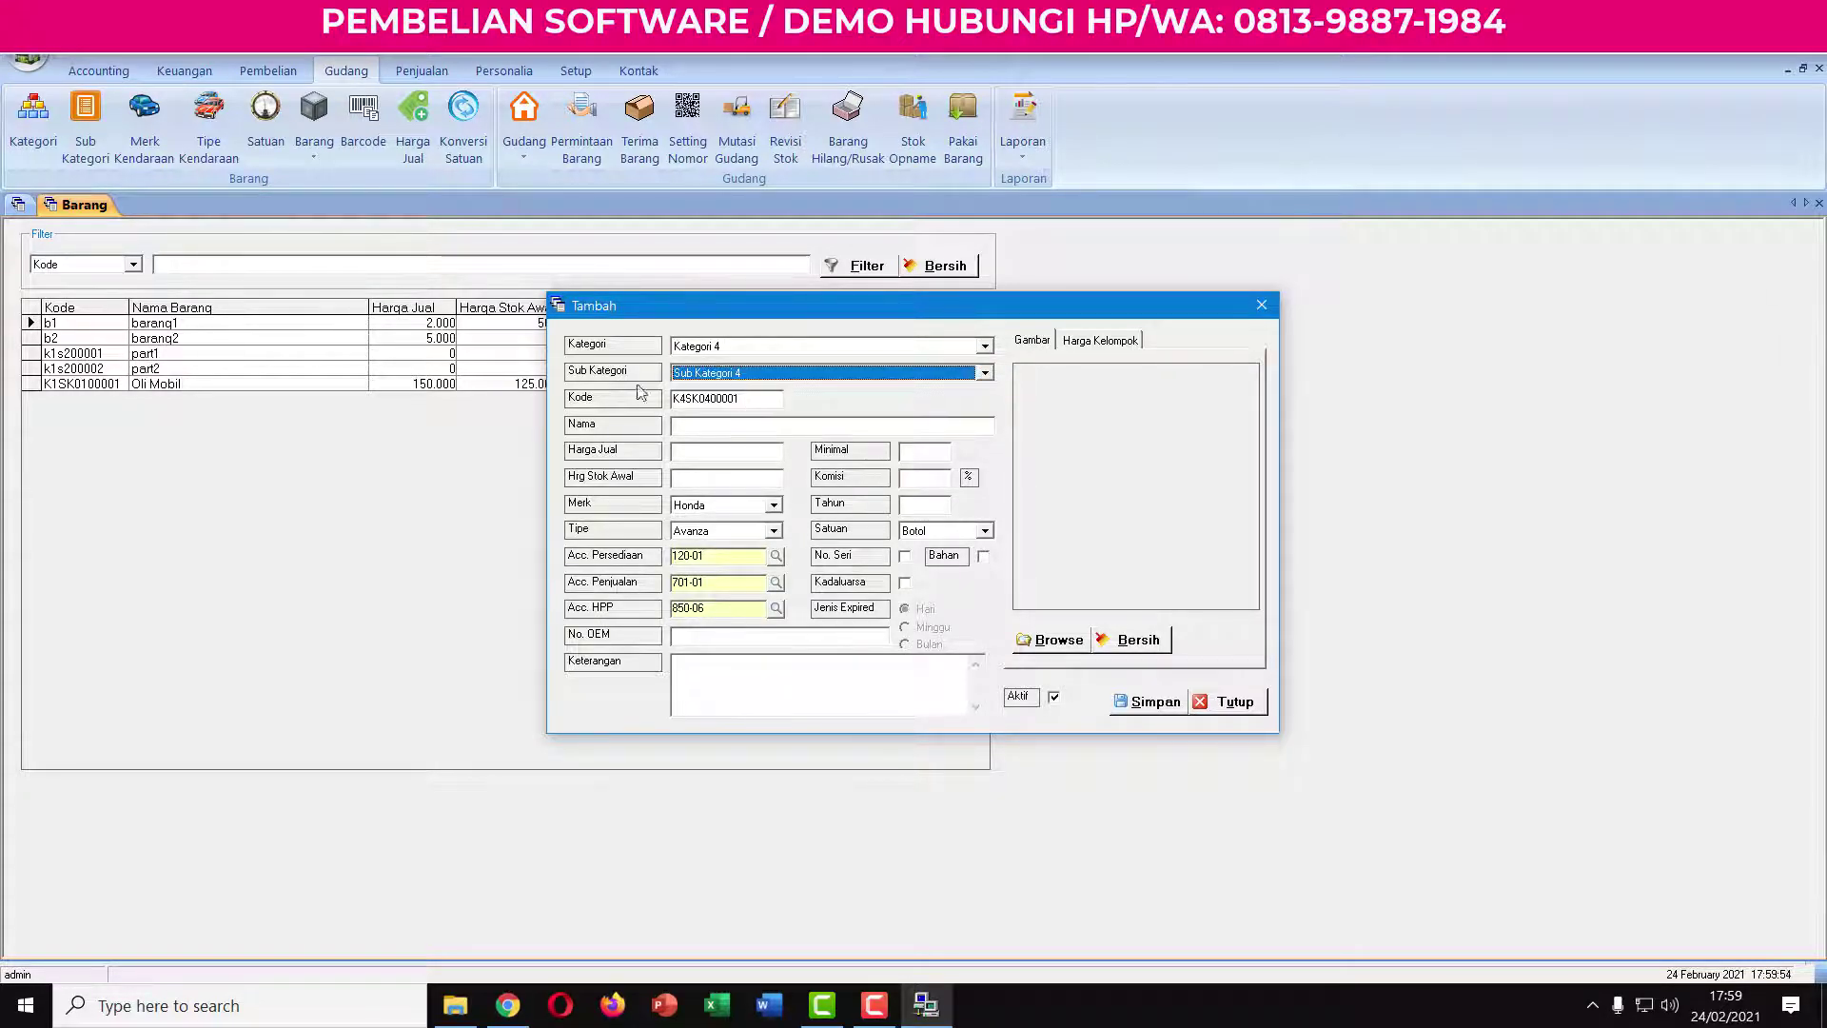
key(Tab)
text(1)
text(312)
click(1236, 702)
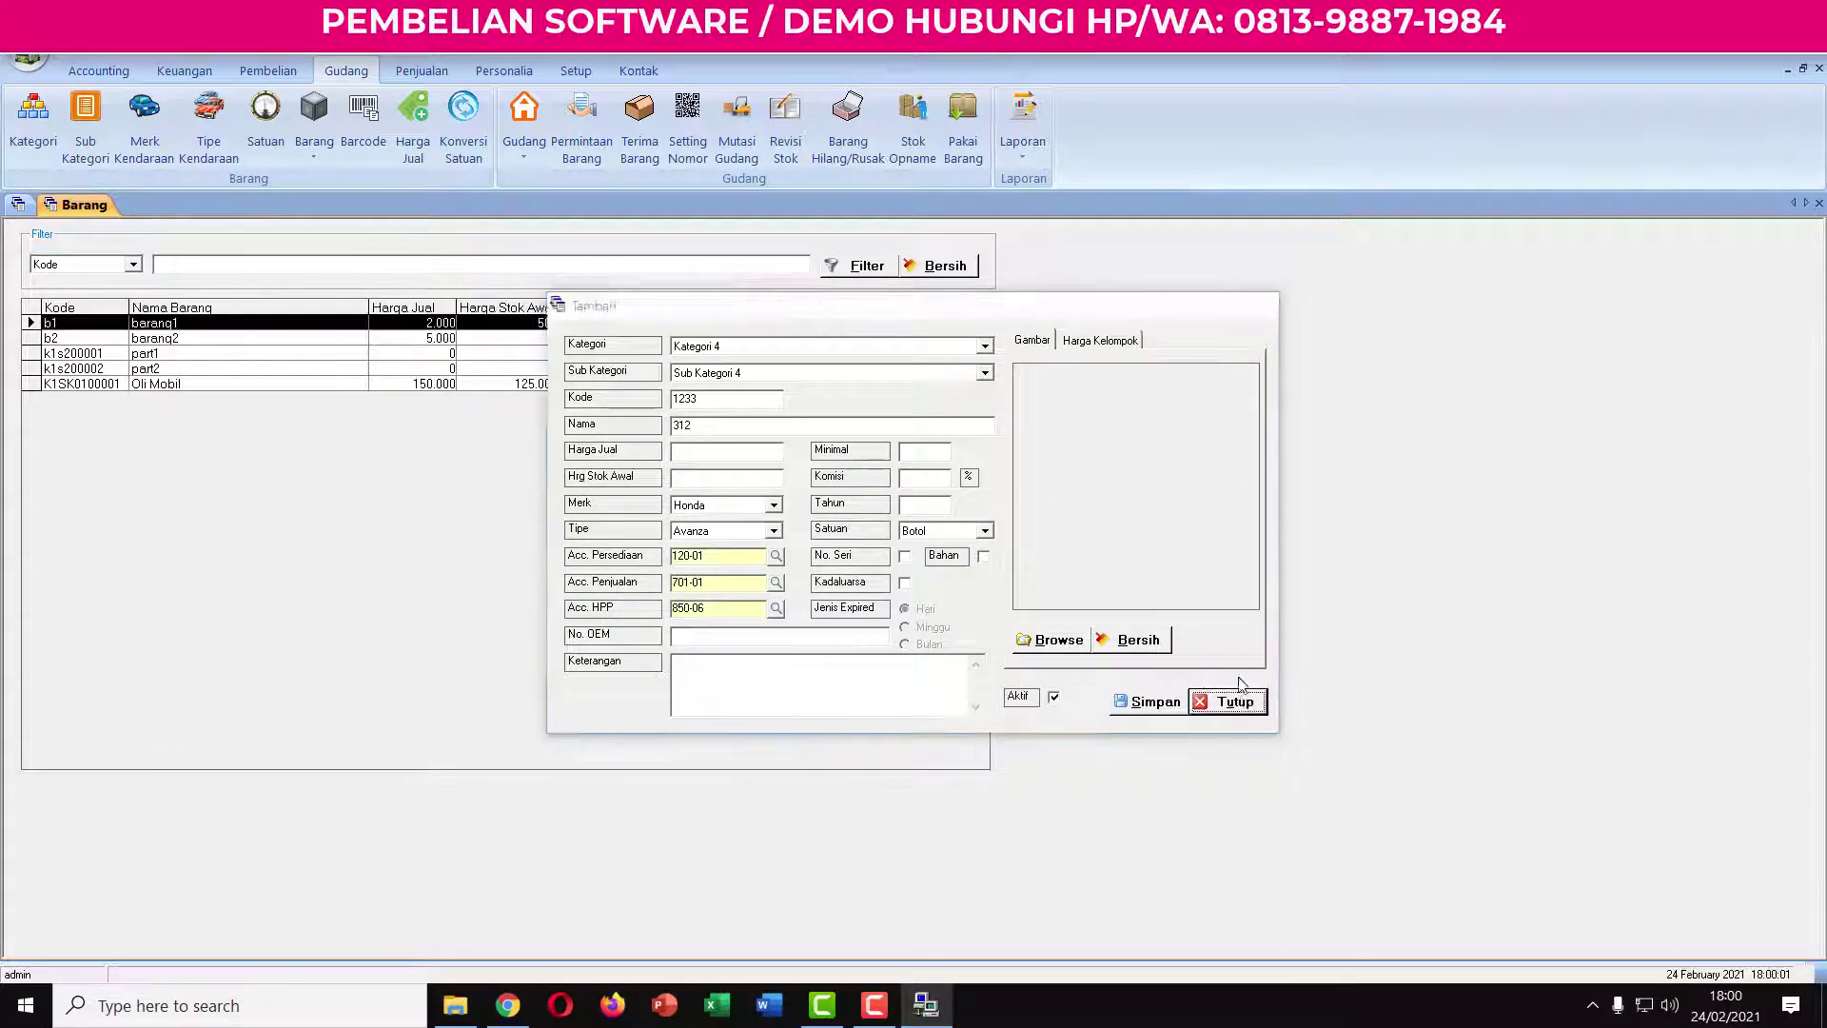
Start a new item named Air Radiator in Kategori 4, Sub Kategori 4, with selling price 45.000 and initial stock price 35.000.
click(1025, 312)
click(711, 349)
click(720, 377)
click(751, 375)
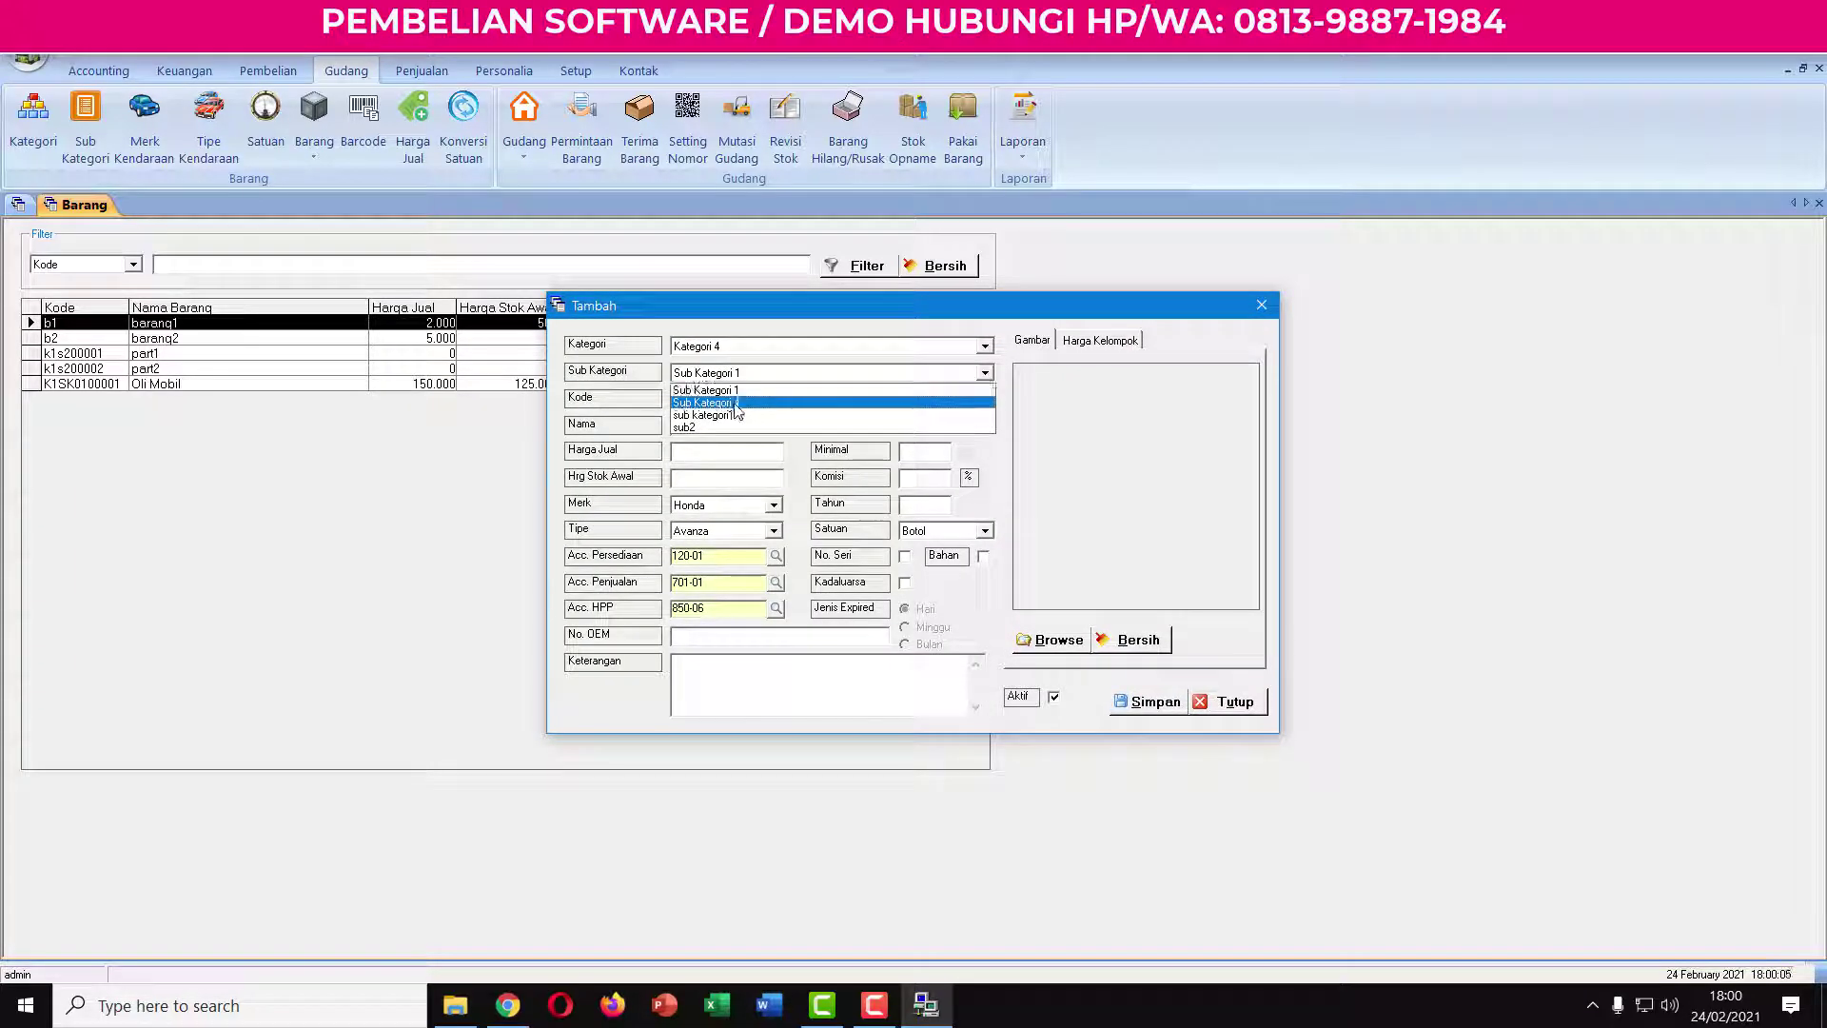
click(766, 410)
click(763, 401)
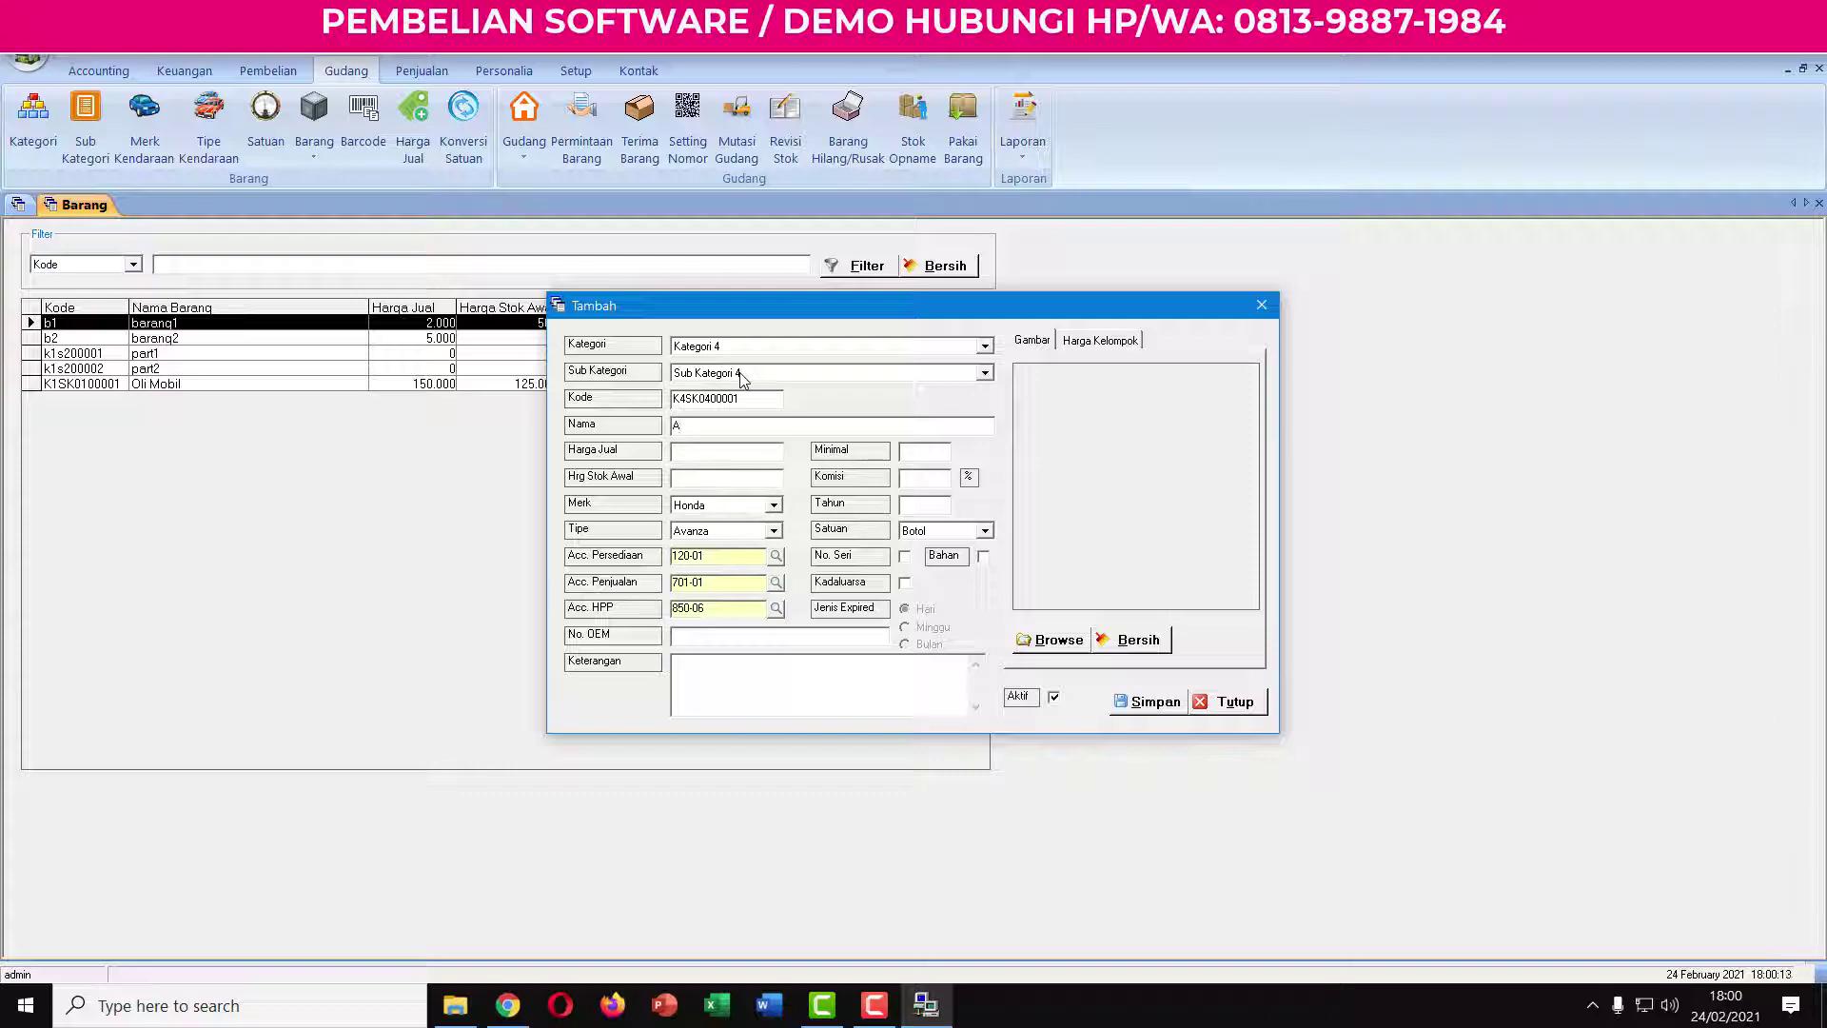
text(Air Radiator)
Assign the Honda brand and the Avanza vehicle type to the new item.
click(761, 505)
click(716, 523)
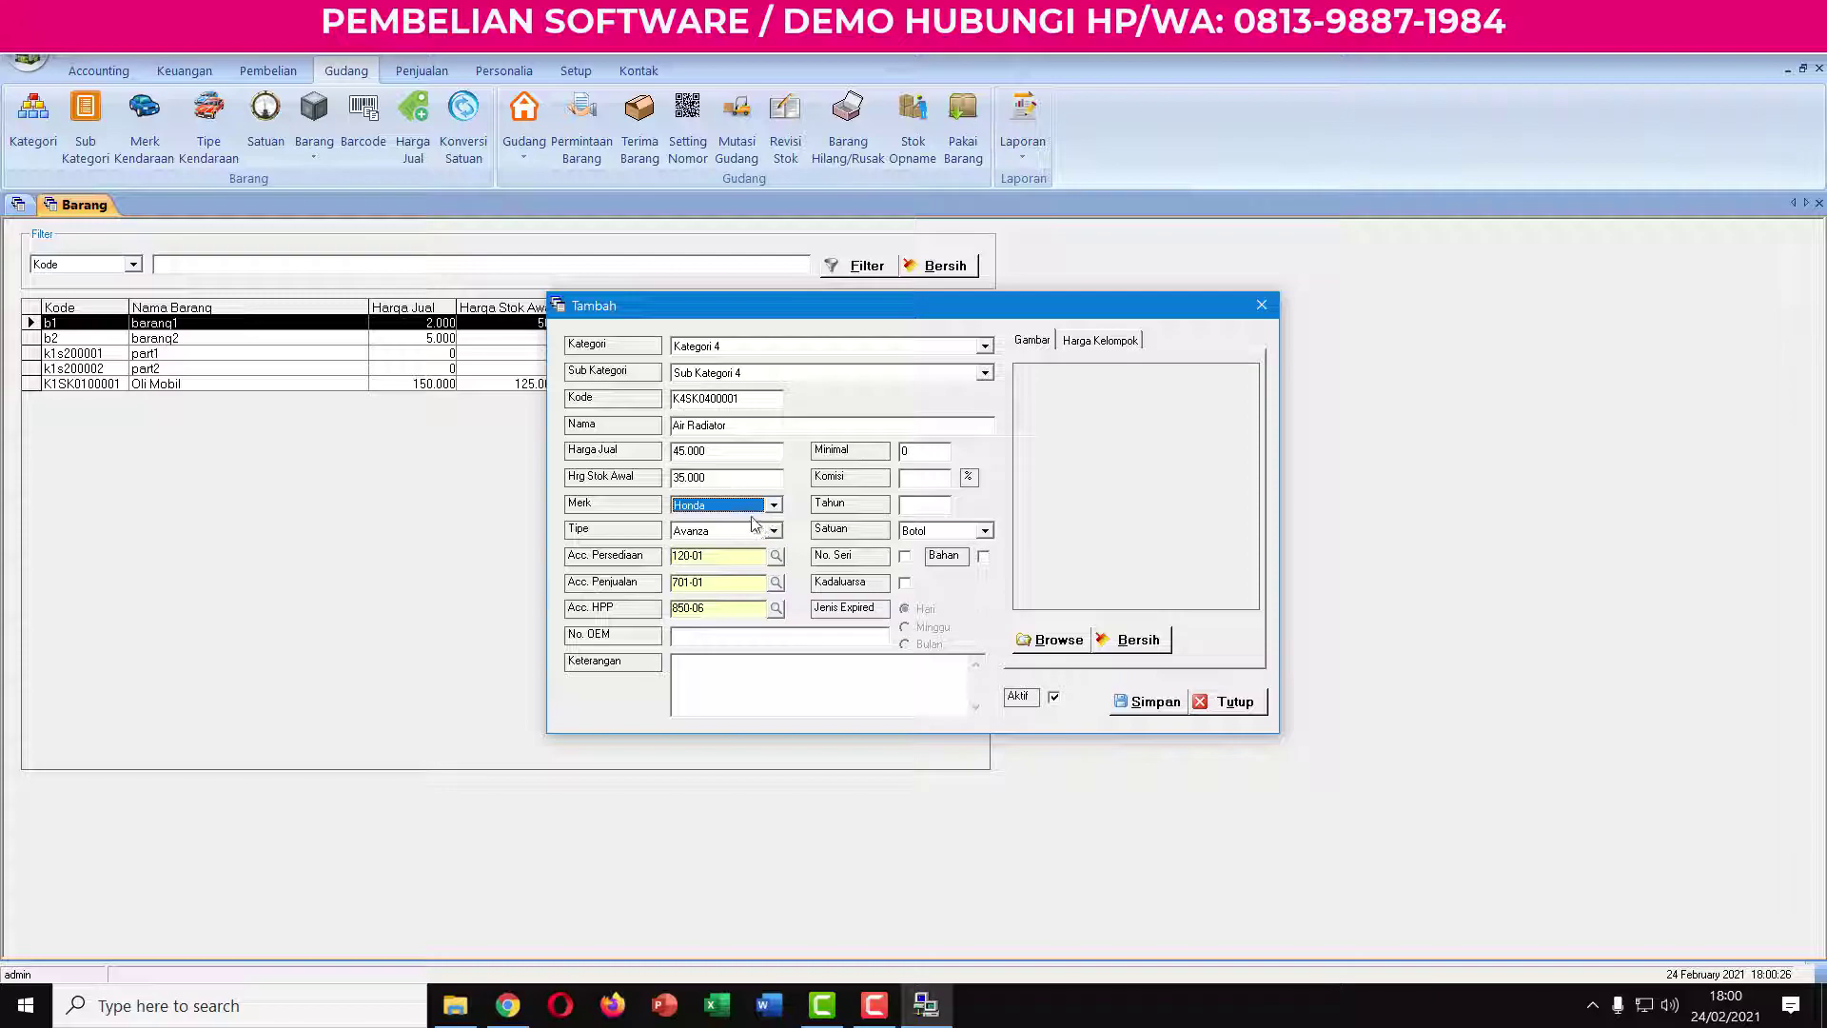
click(720, 531)
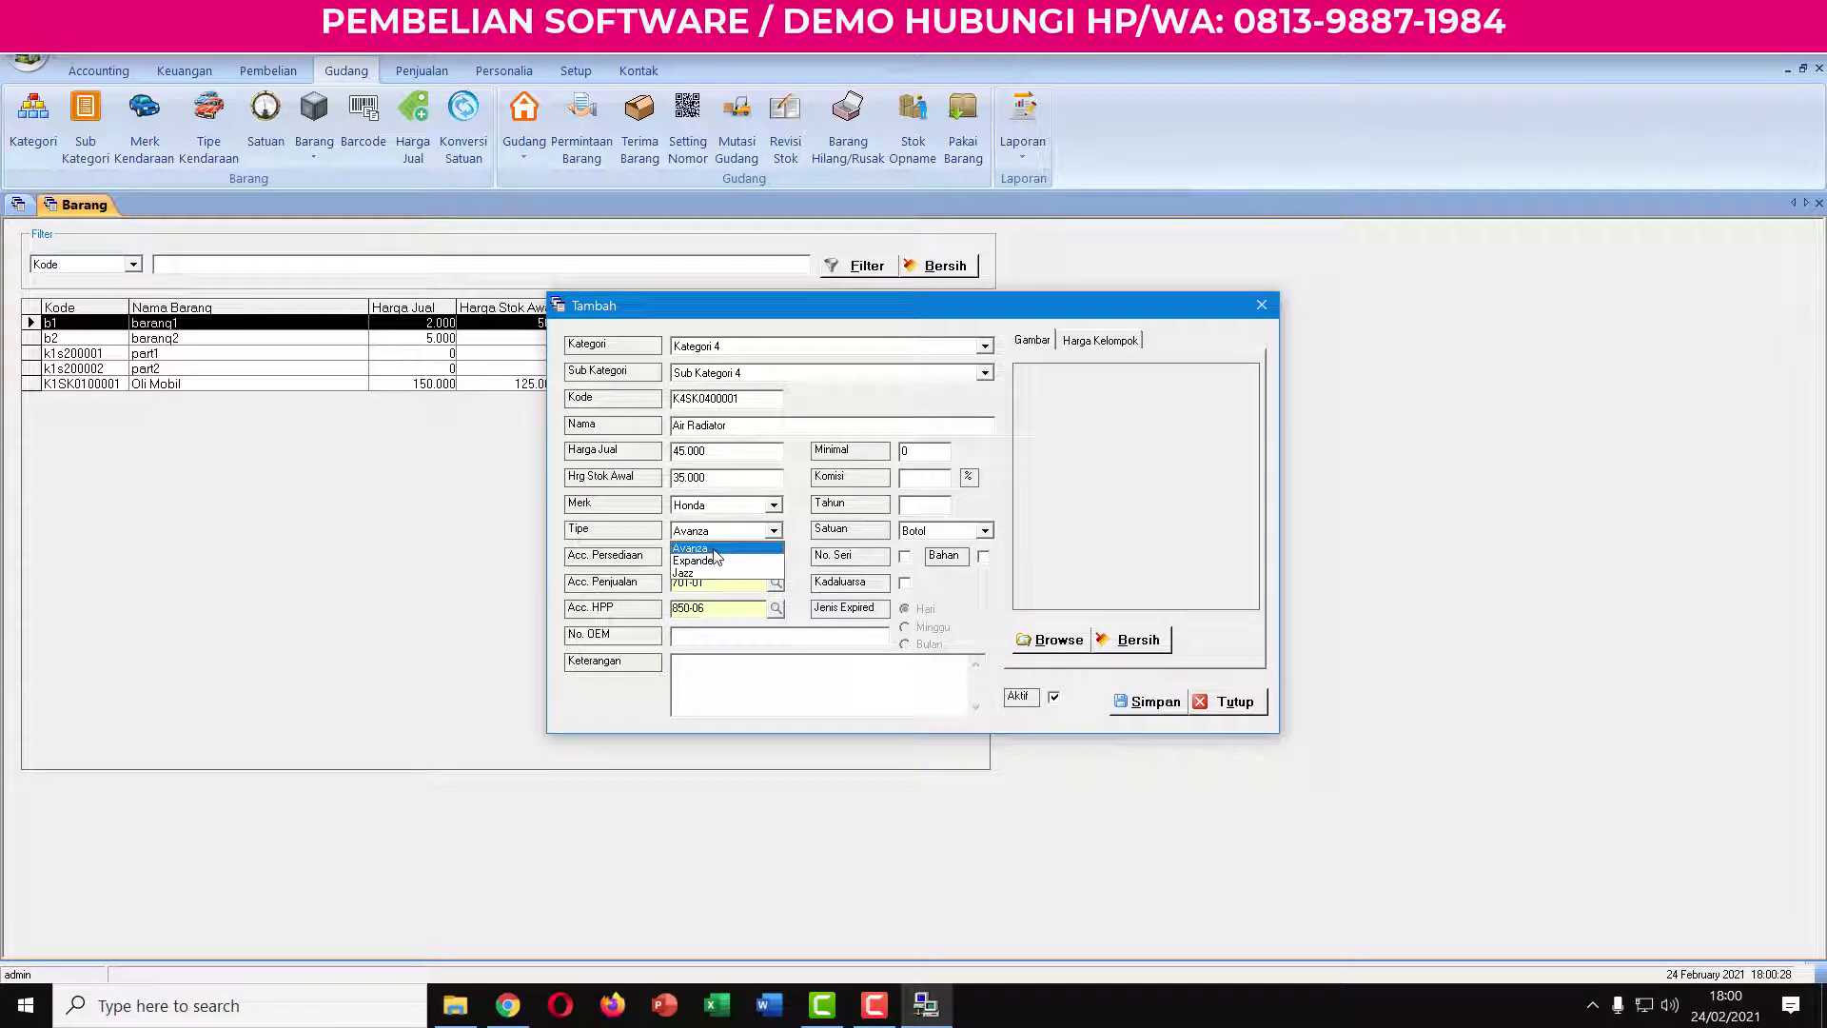
click(752, 547)
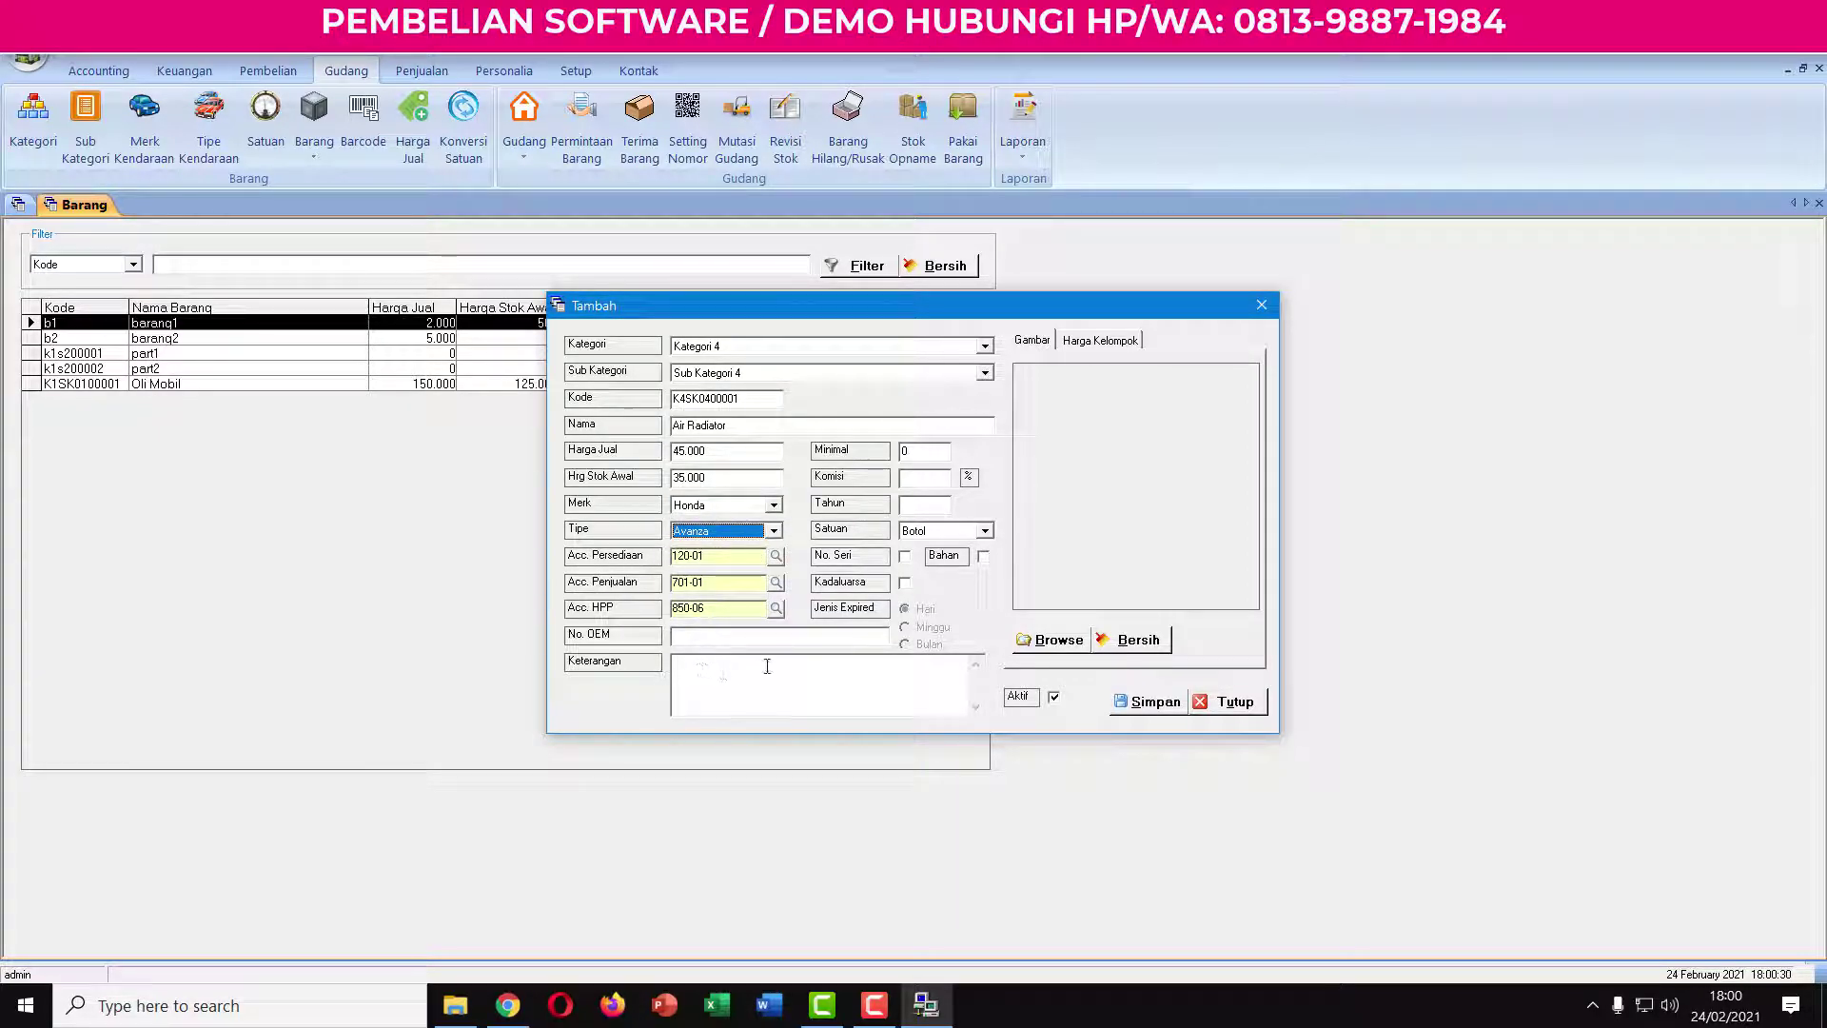
click(754, 638)
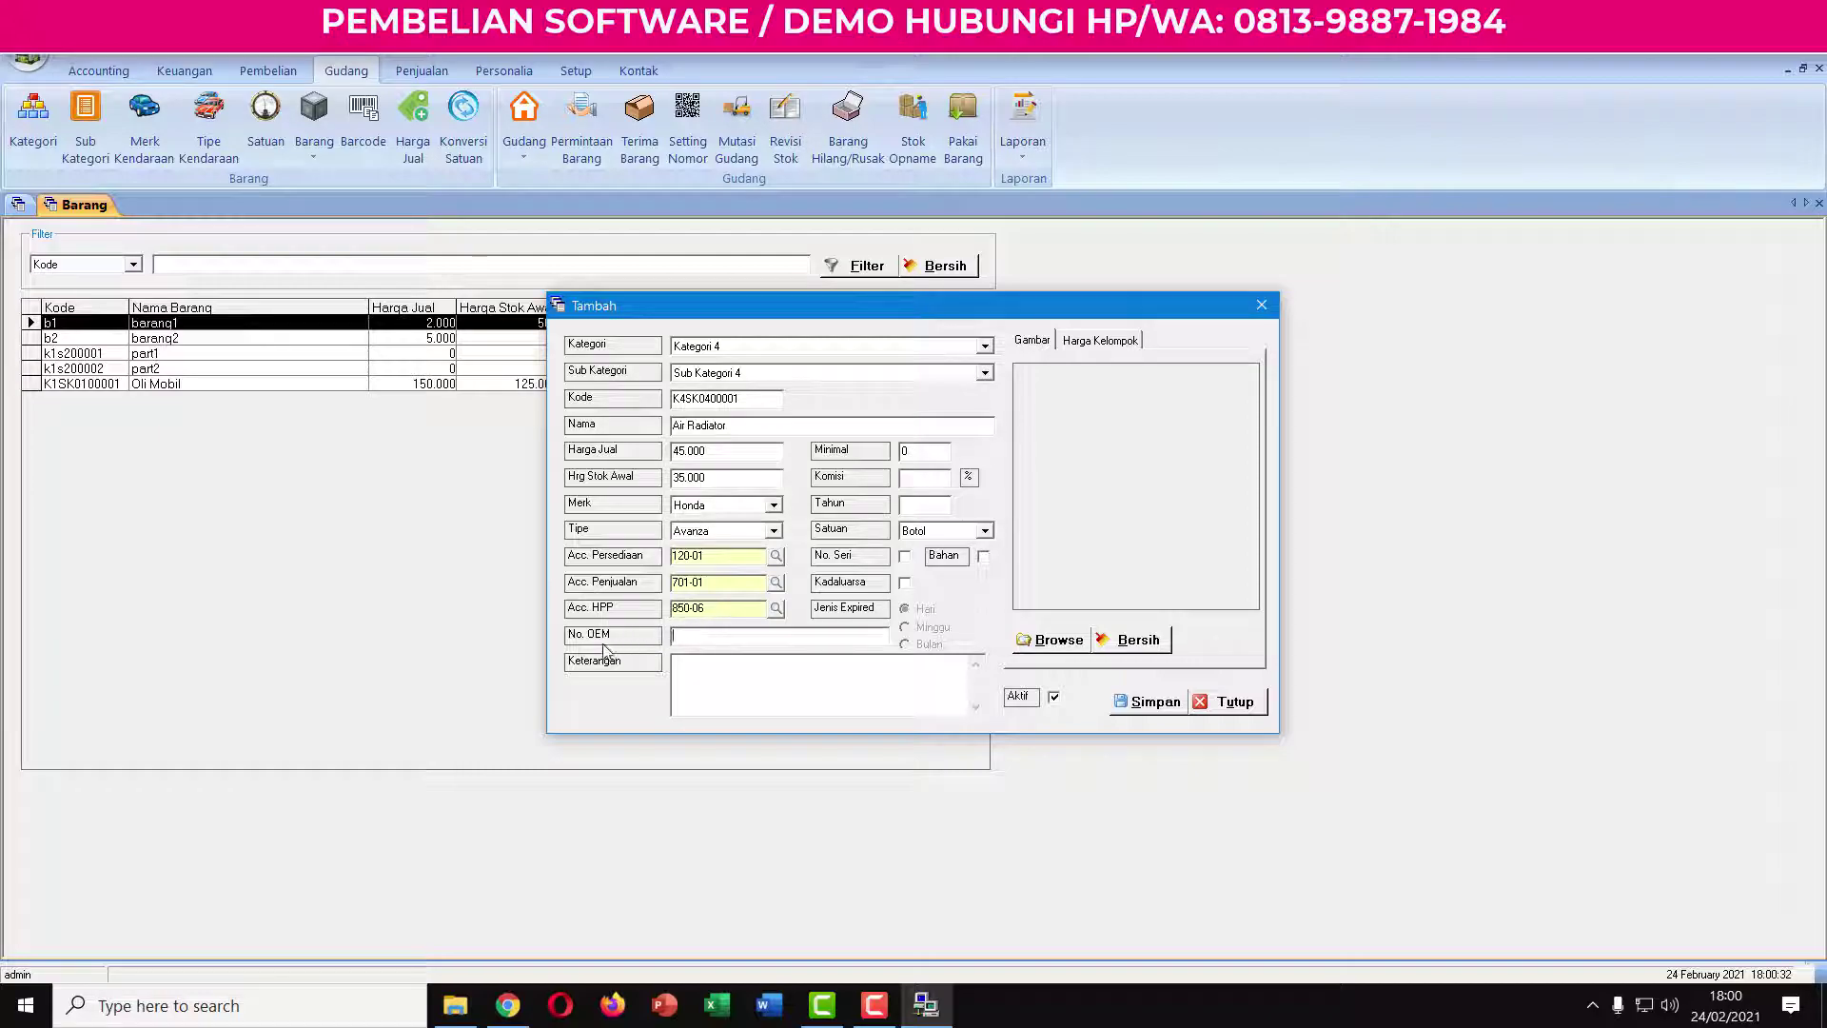
click(700, 676)
click(1059, 639)
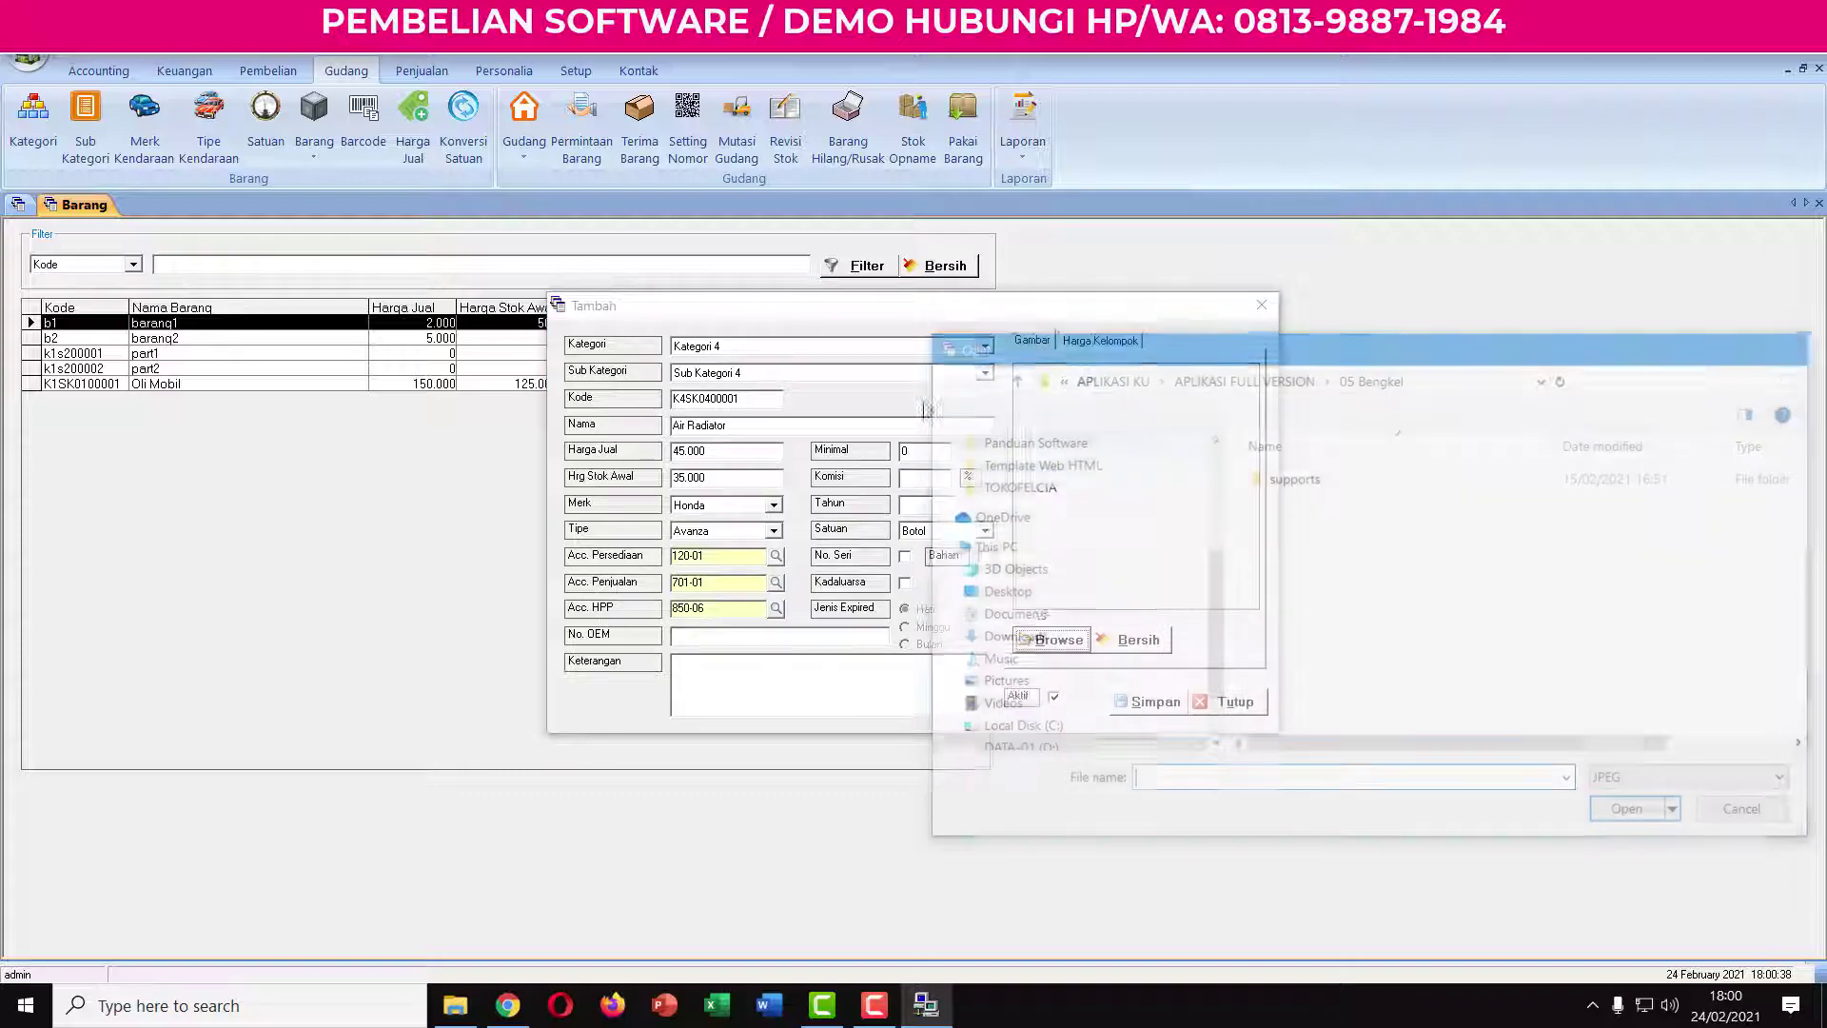
click(1751, 816)
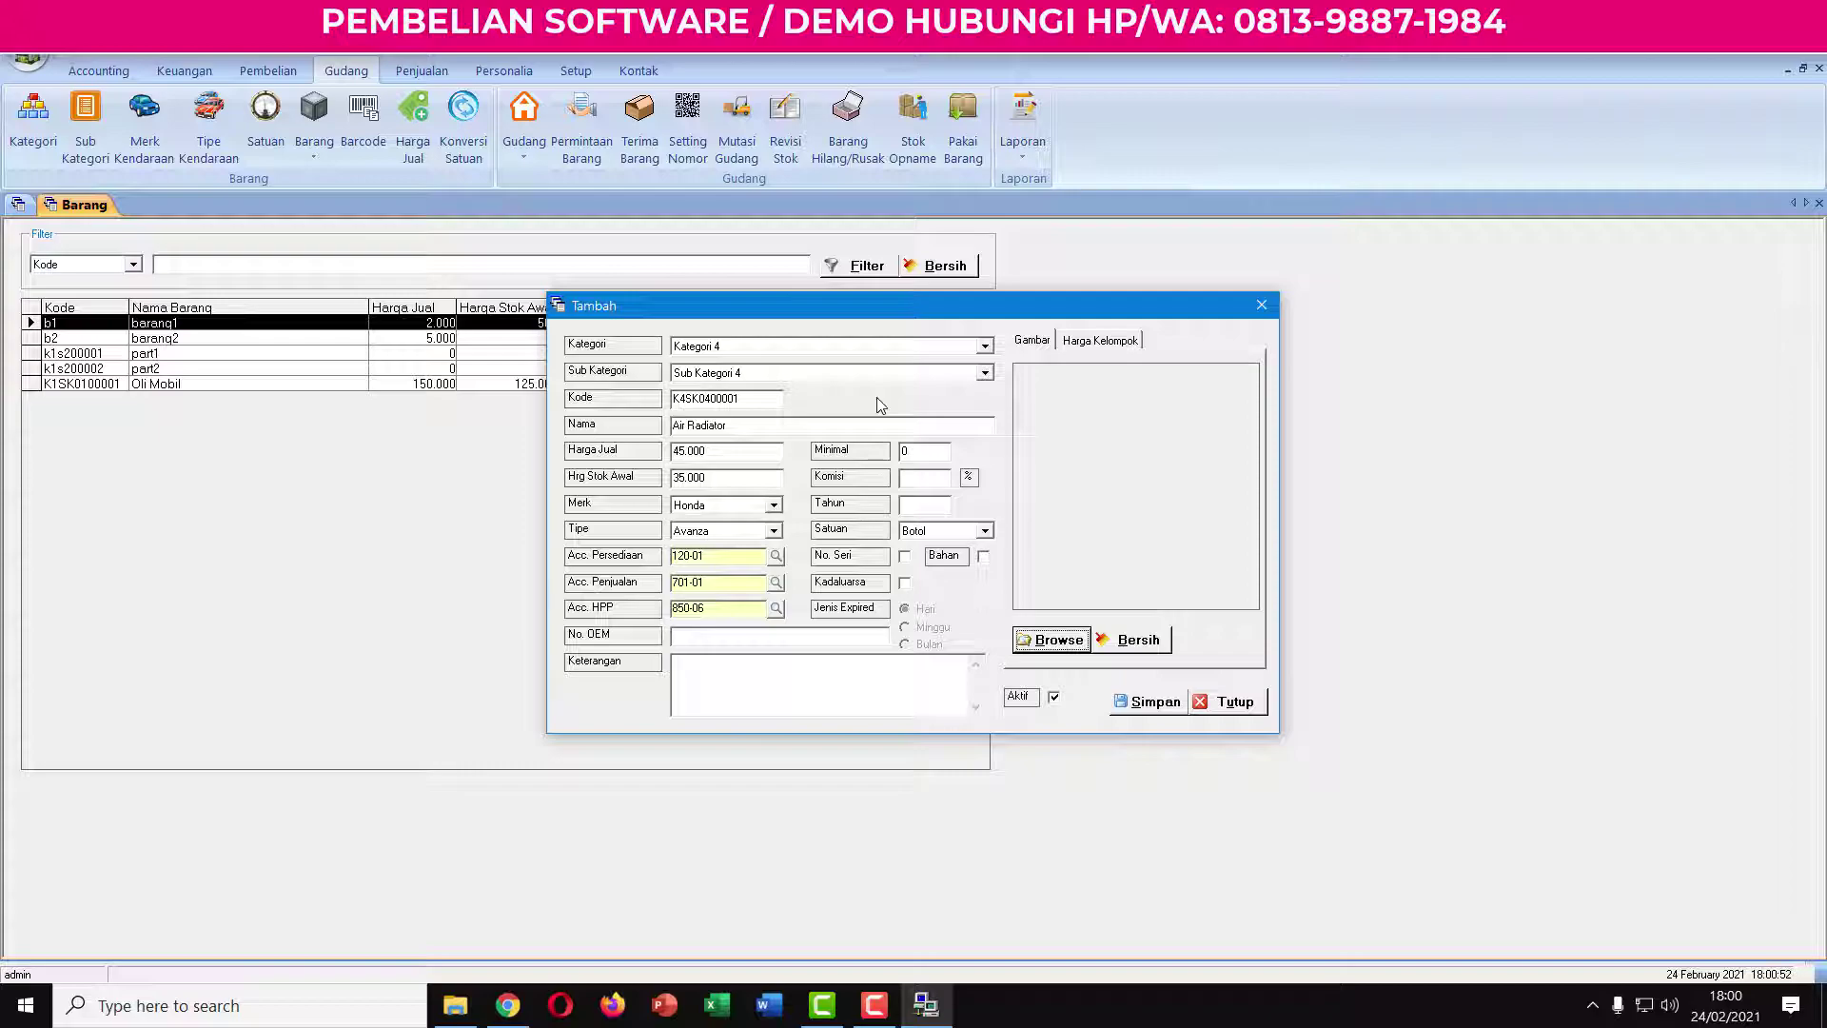
Set the item's group prices to 45.000 for eceran and 40.000 for grosir.
click(1095, 342)
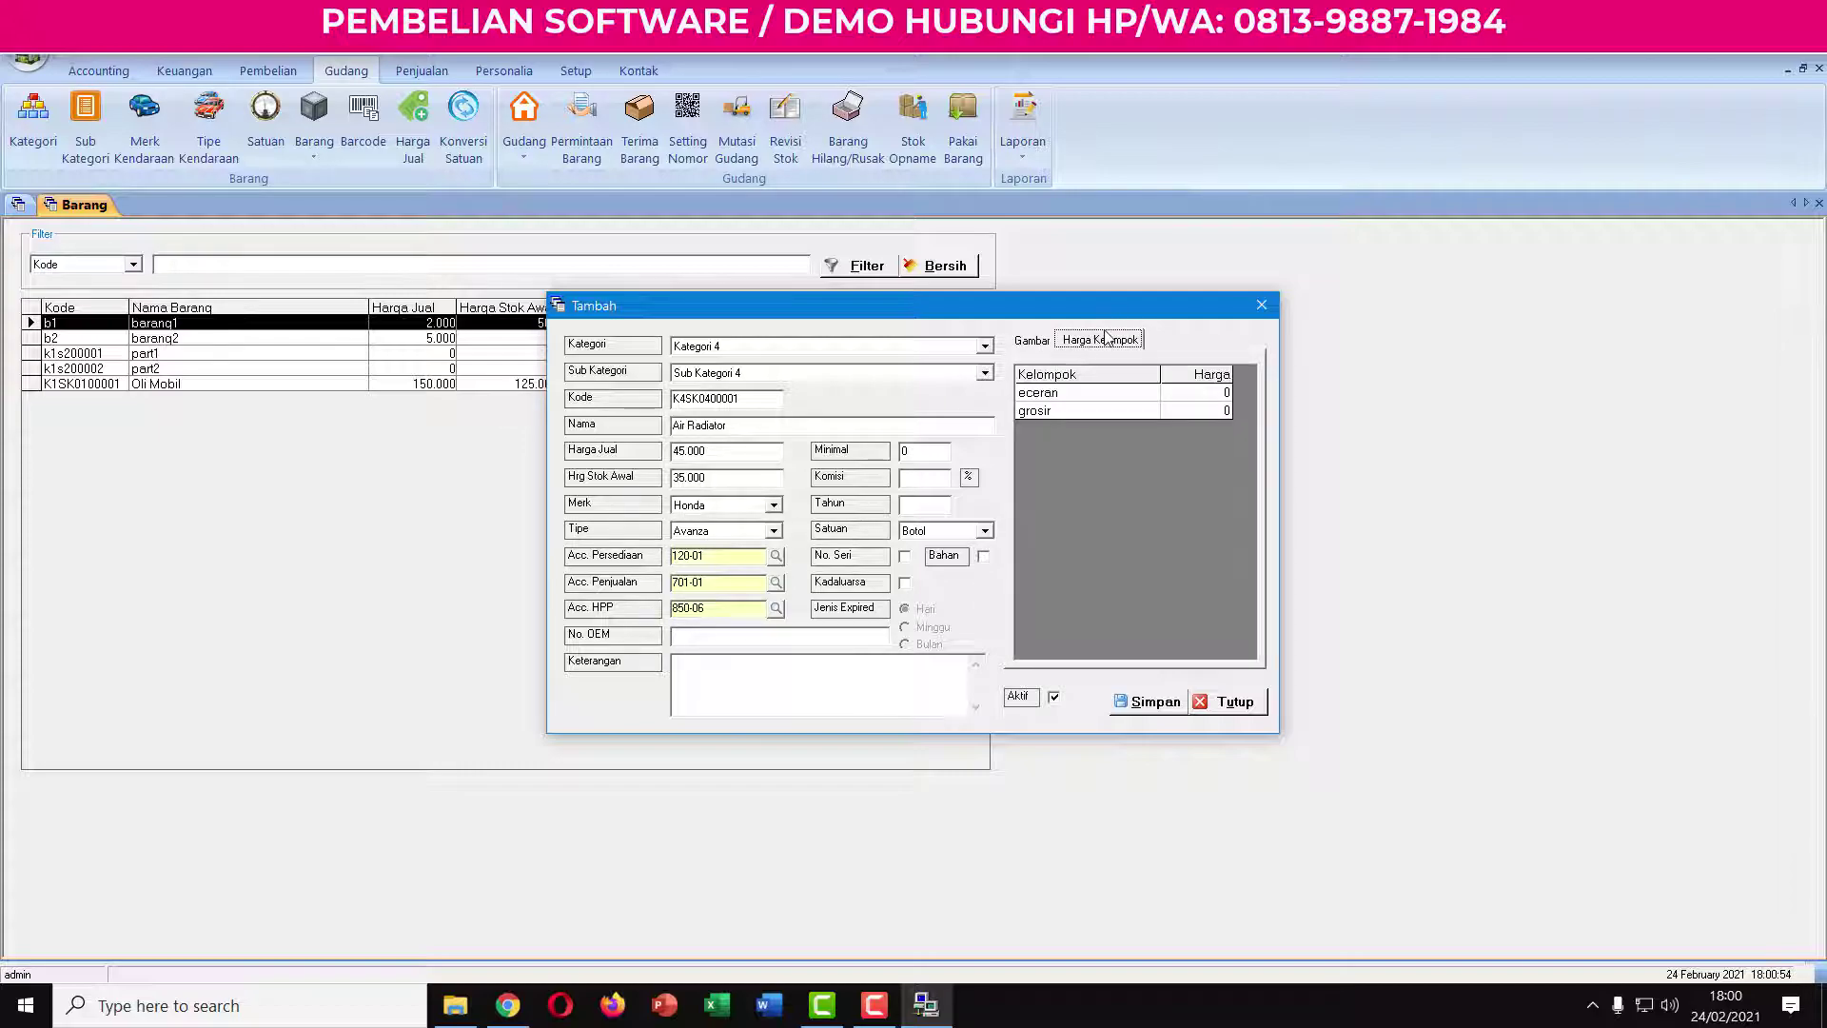
click(1201, 393)
text(45.000)
key(Down)
text(40.0000)
key(Return)
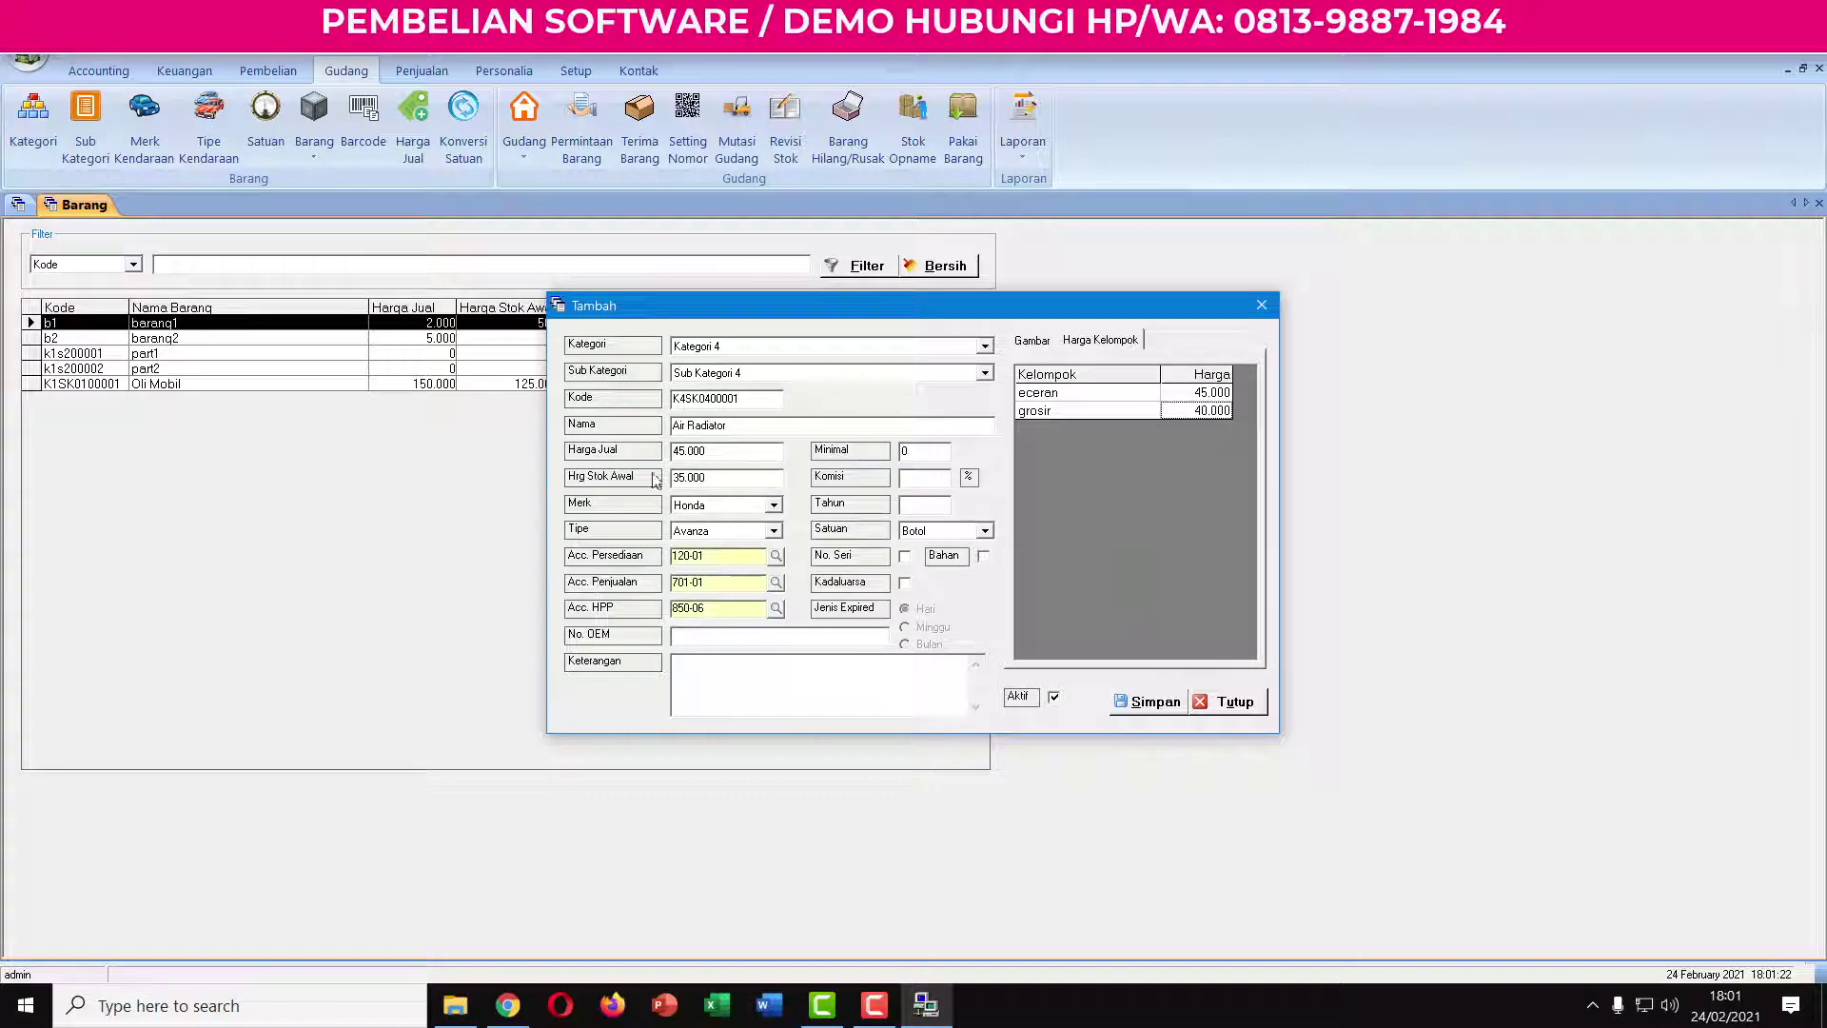
Save the Air Radiator item, and close its entry form and the Barang list.
click(1150, 703)
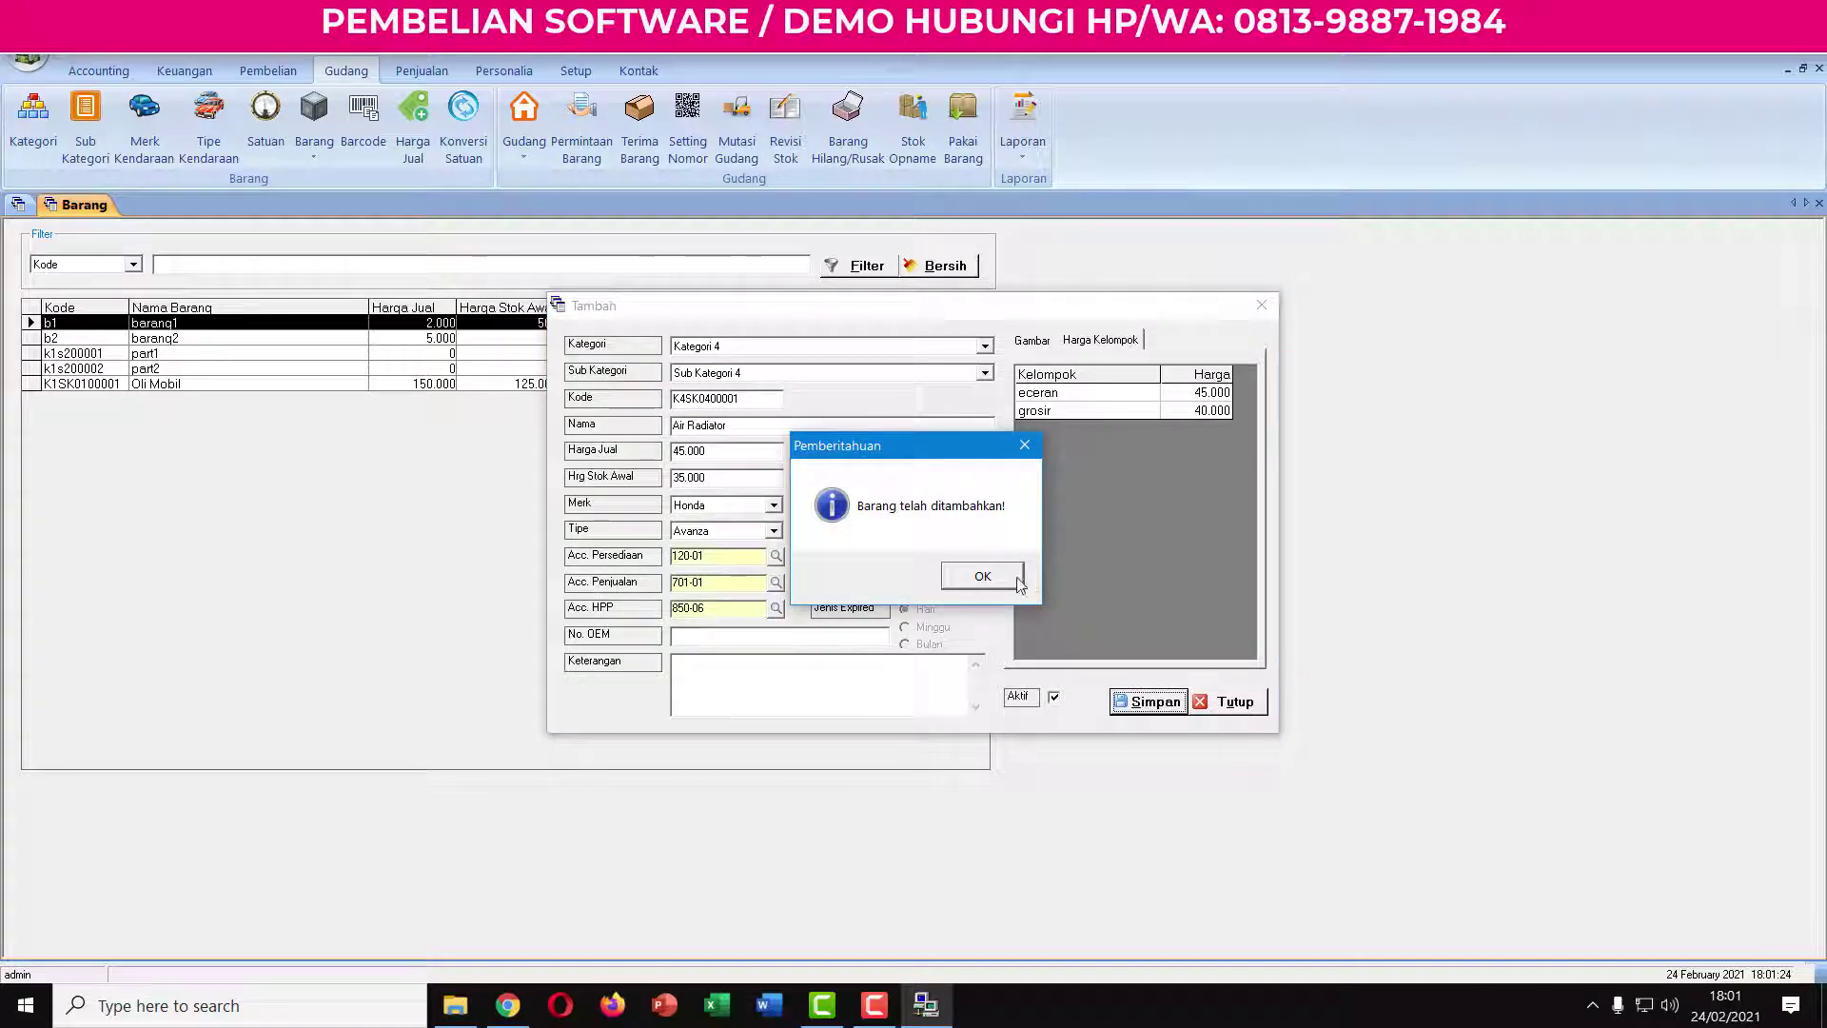
click(985, 575)
click(1230, 701)
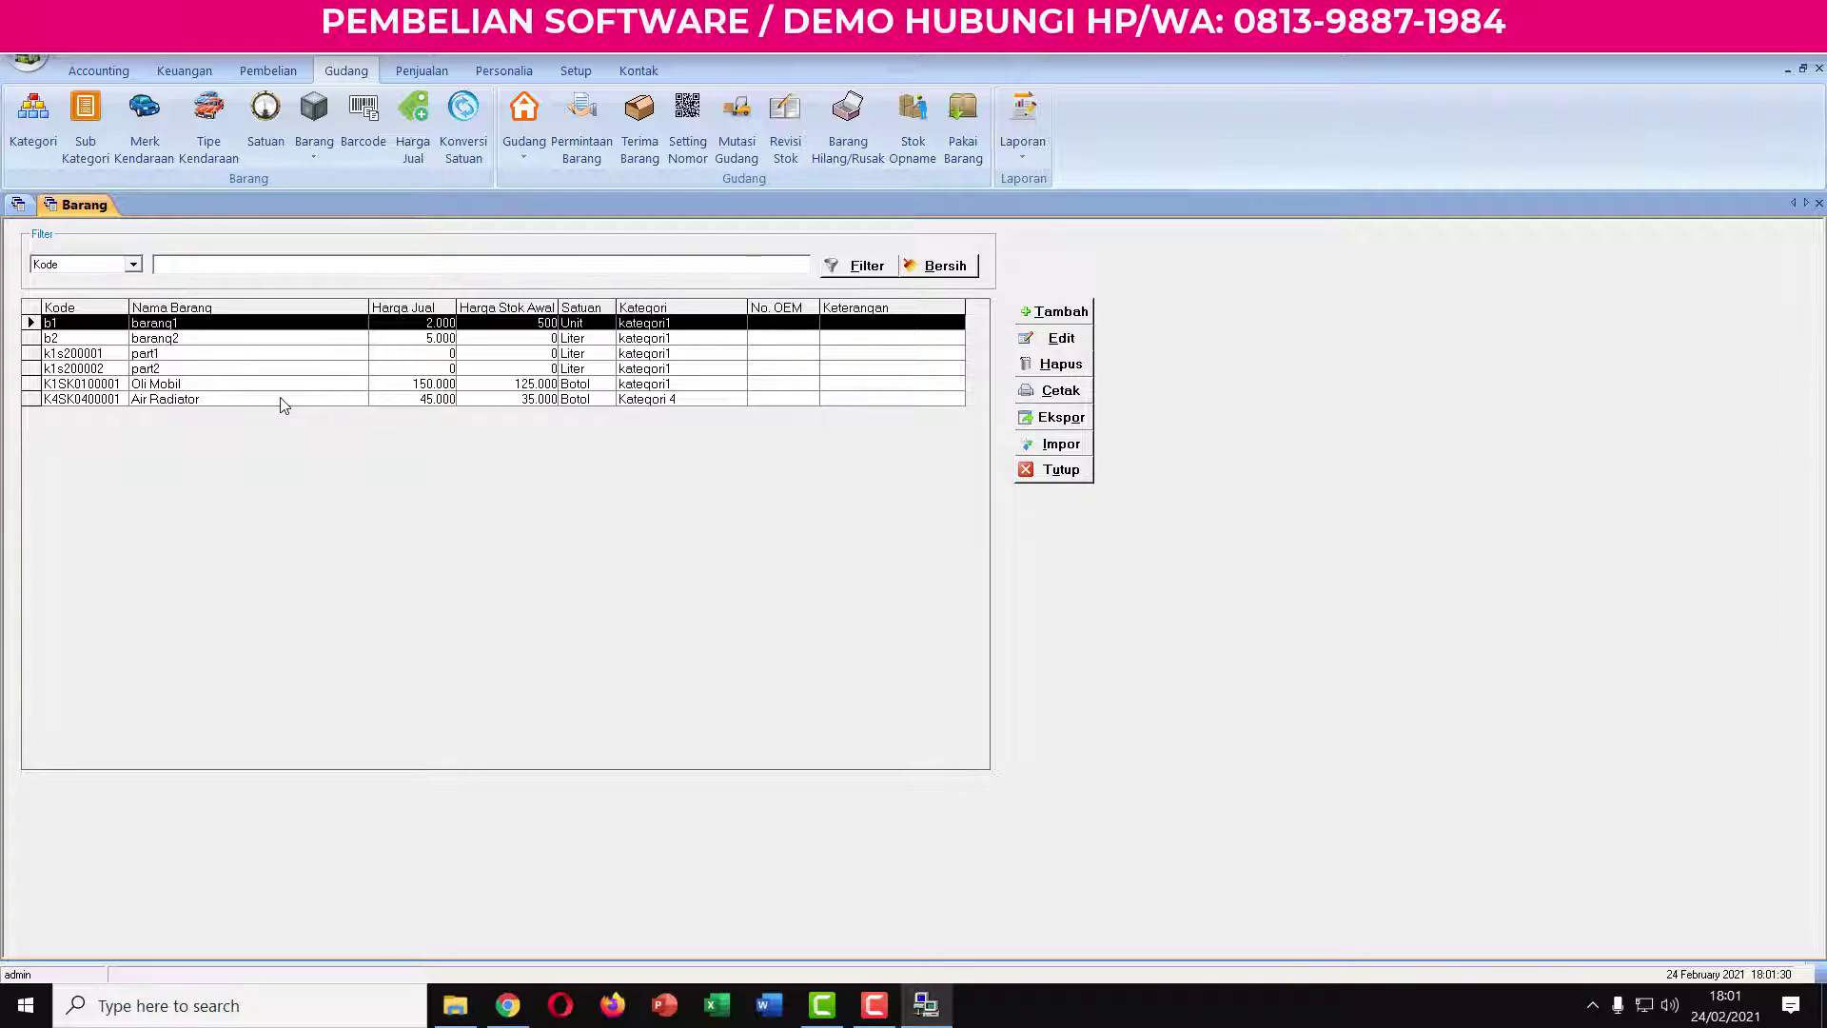
click(247, 400)
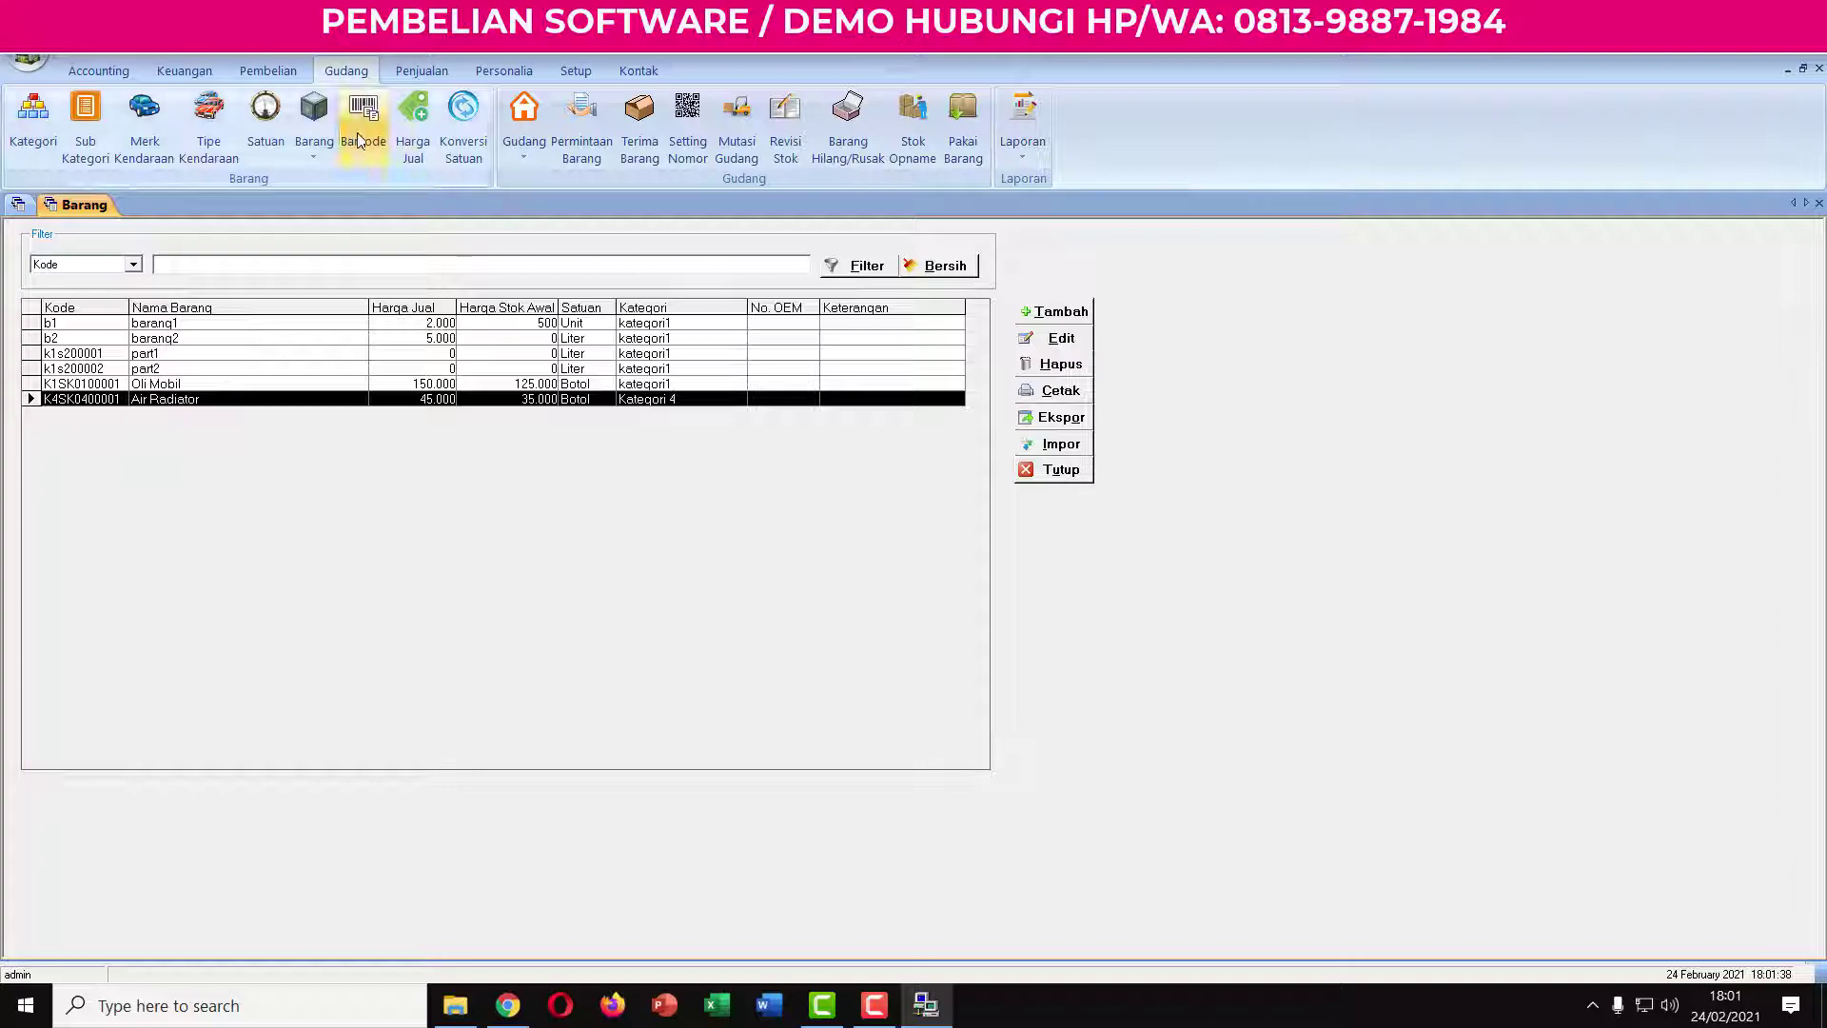
click(1056, 469)
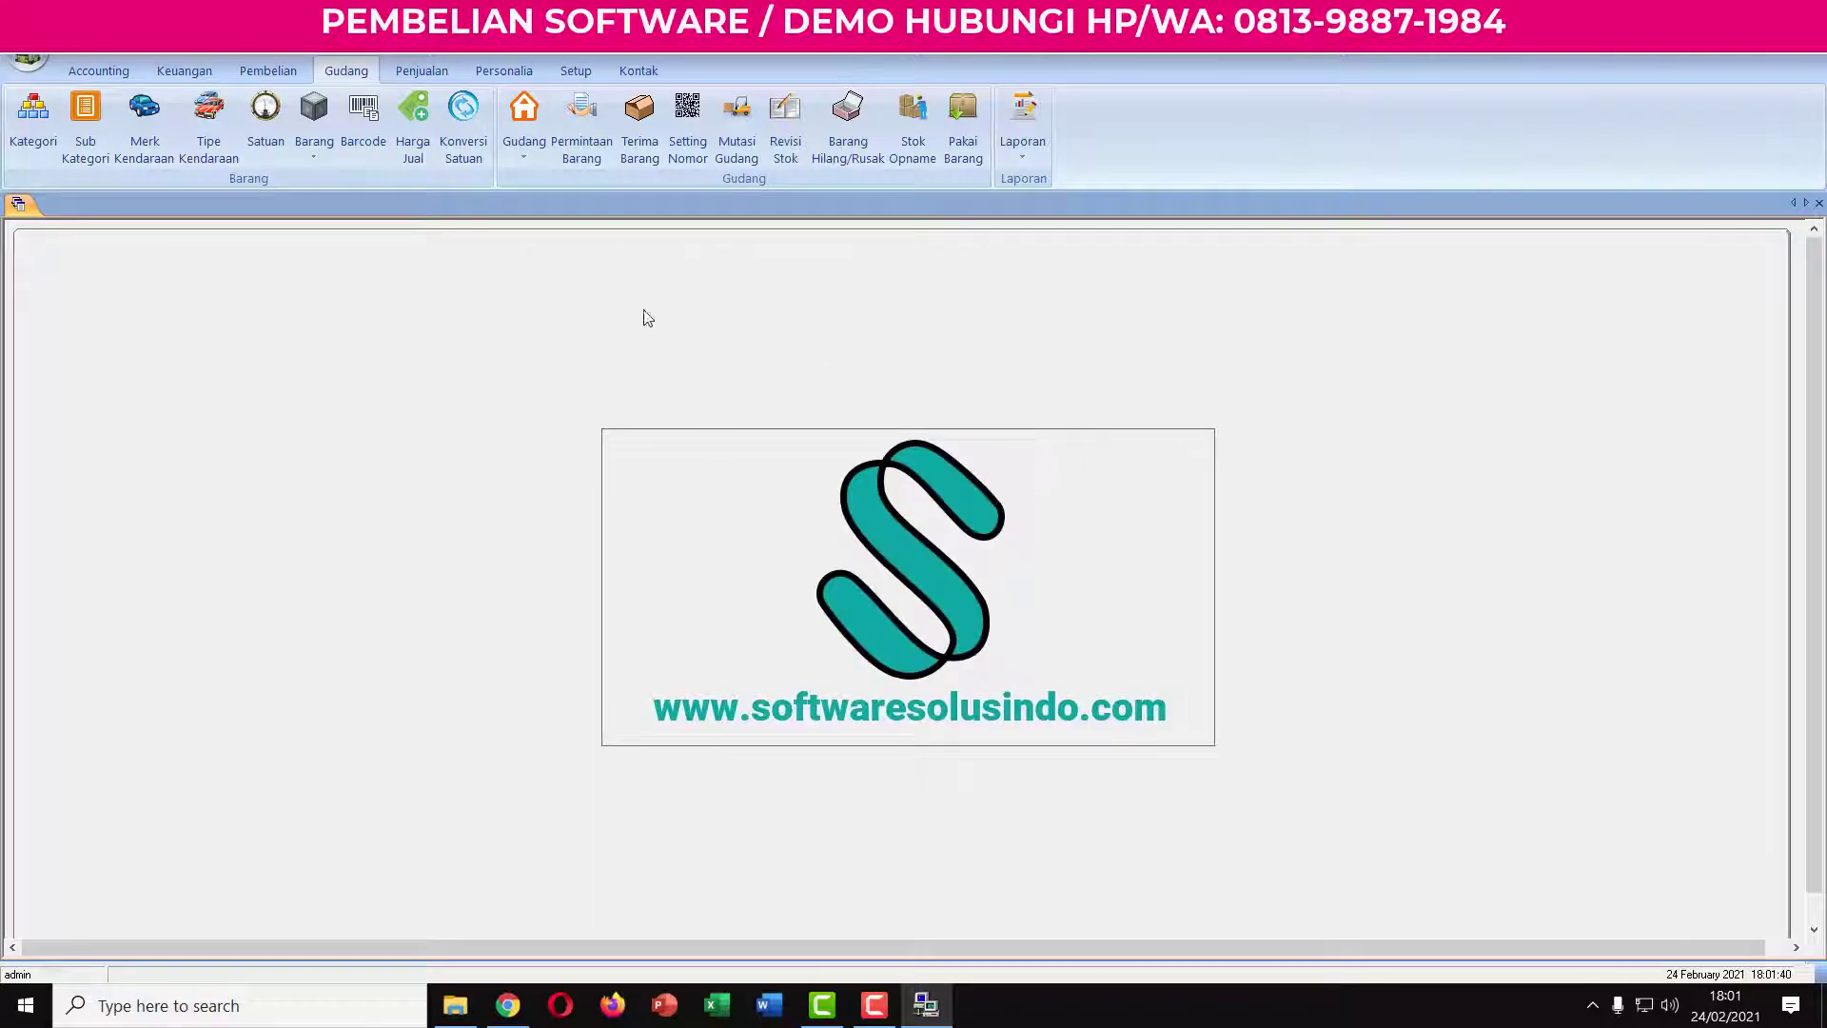
Add Oli Mobil with a quantity of 5 to the barcode printing list.
click(362, 119)
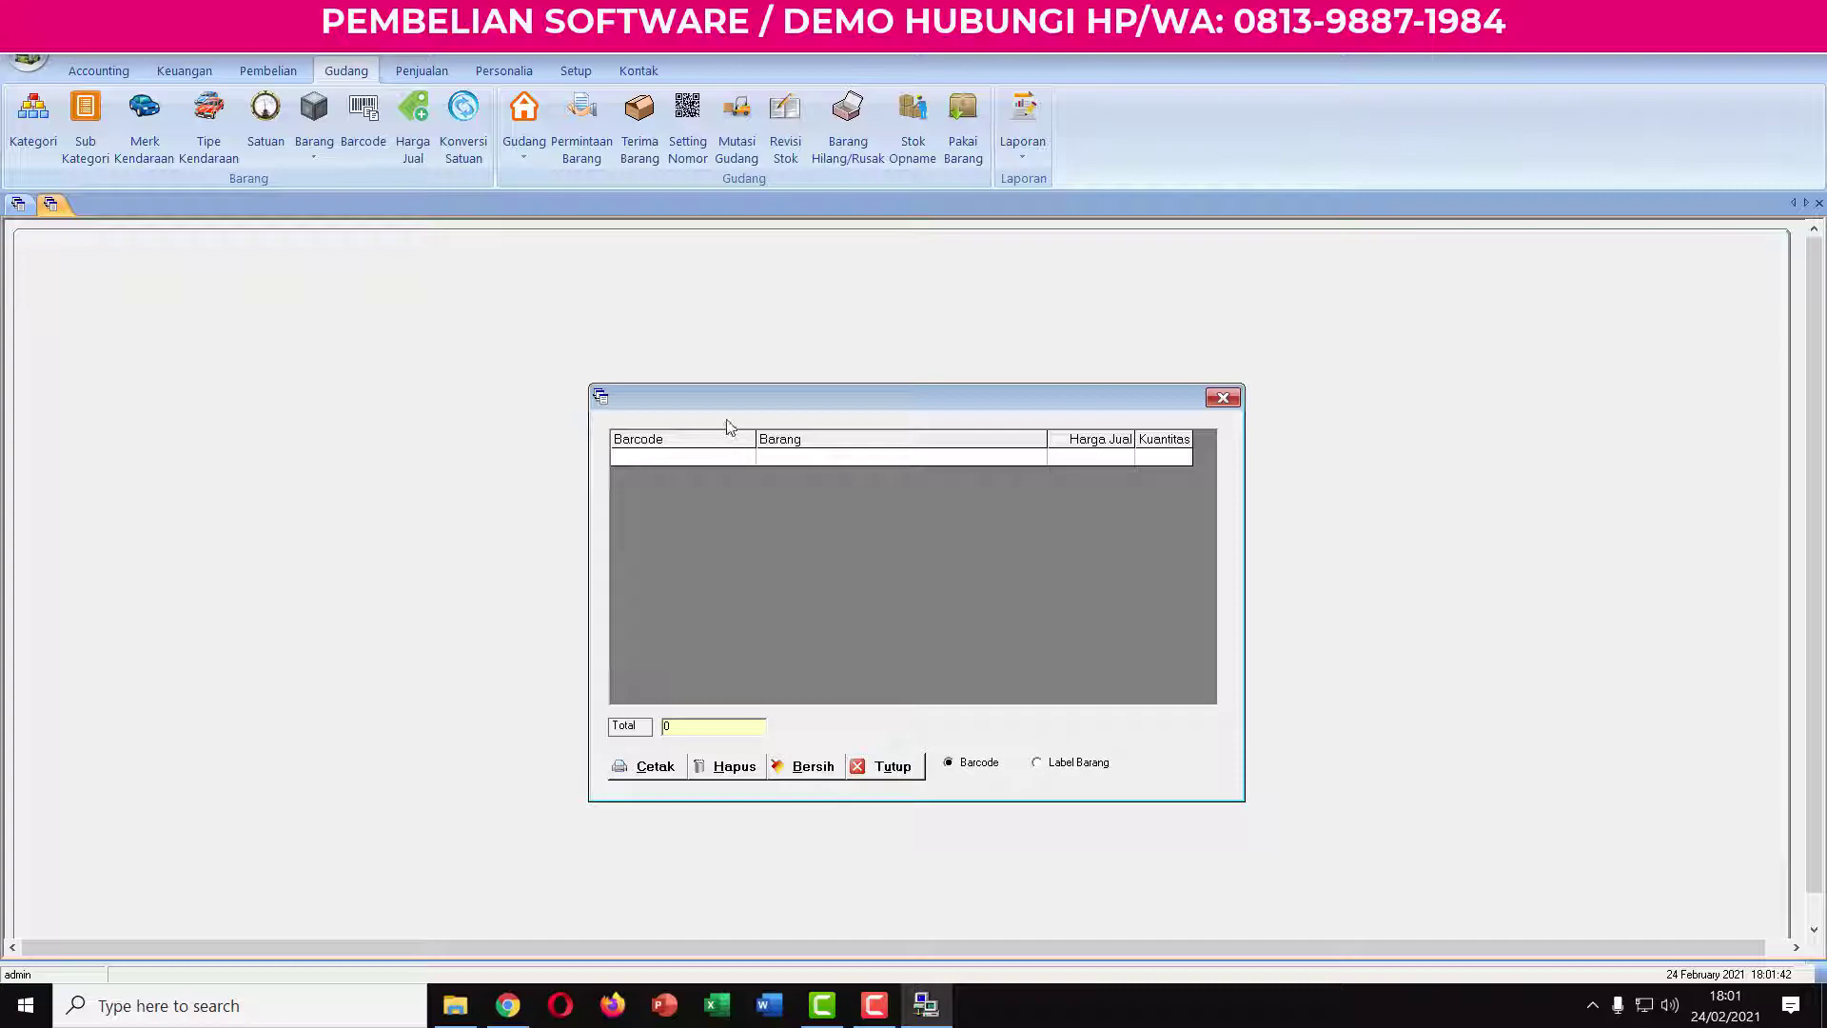
drag(723, 396, 544, 280)
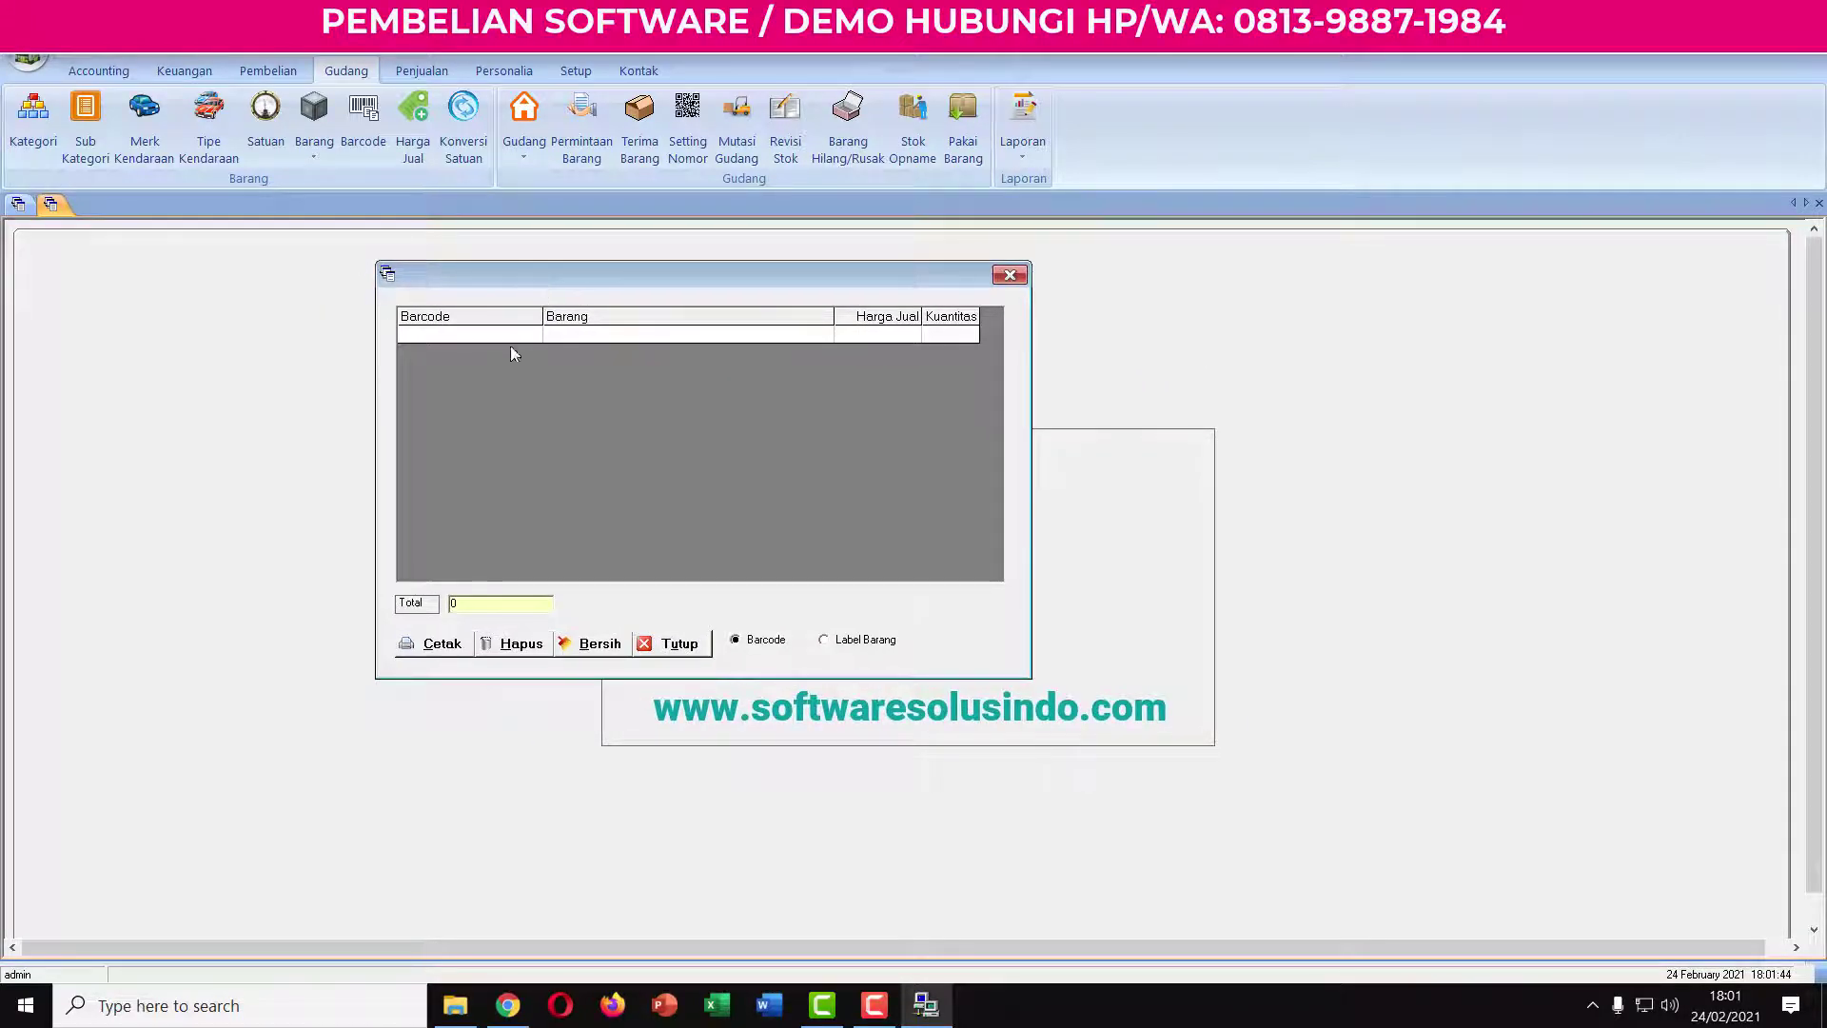
click(519, 340)
click(512, 335)
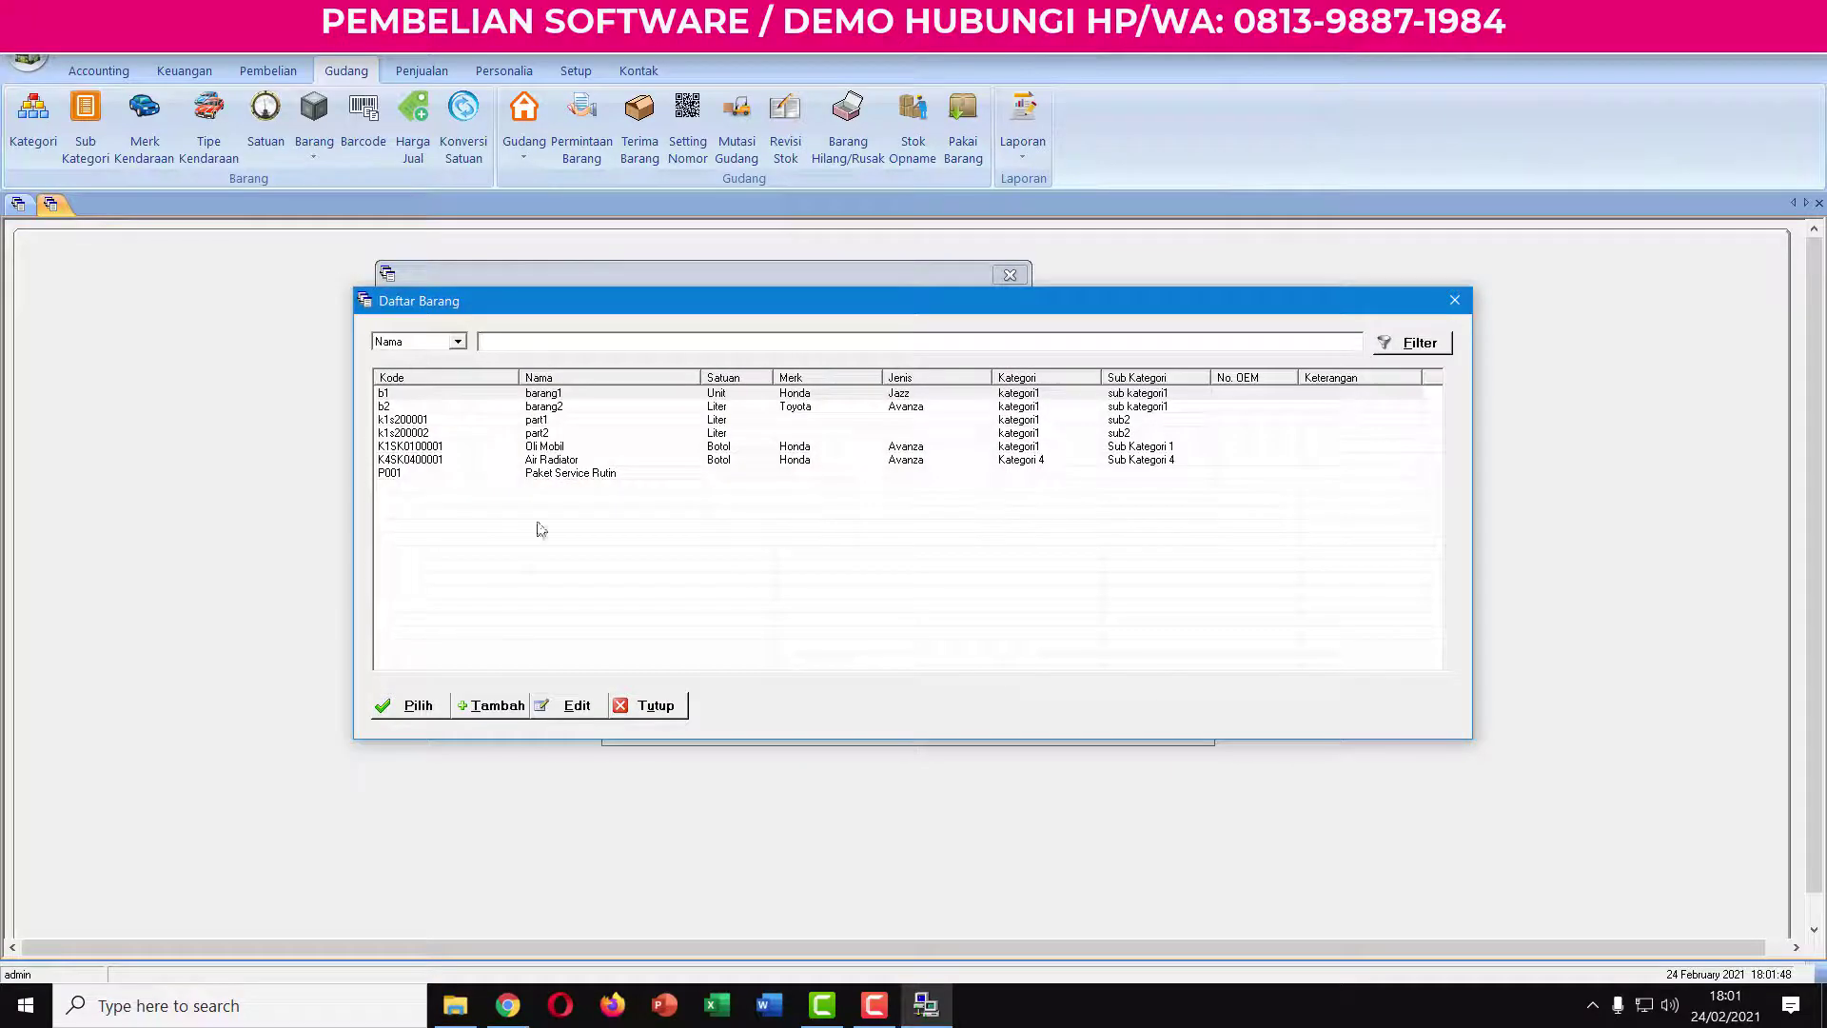
double_click(558, 447)
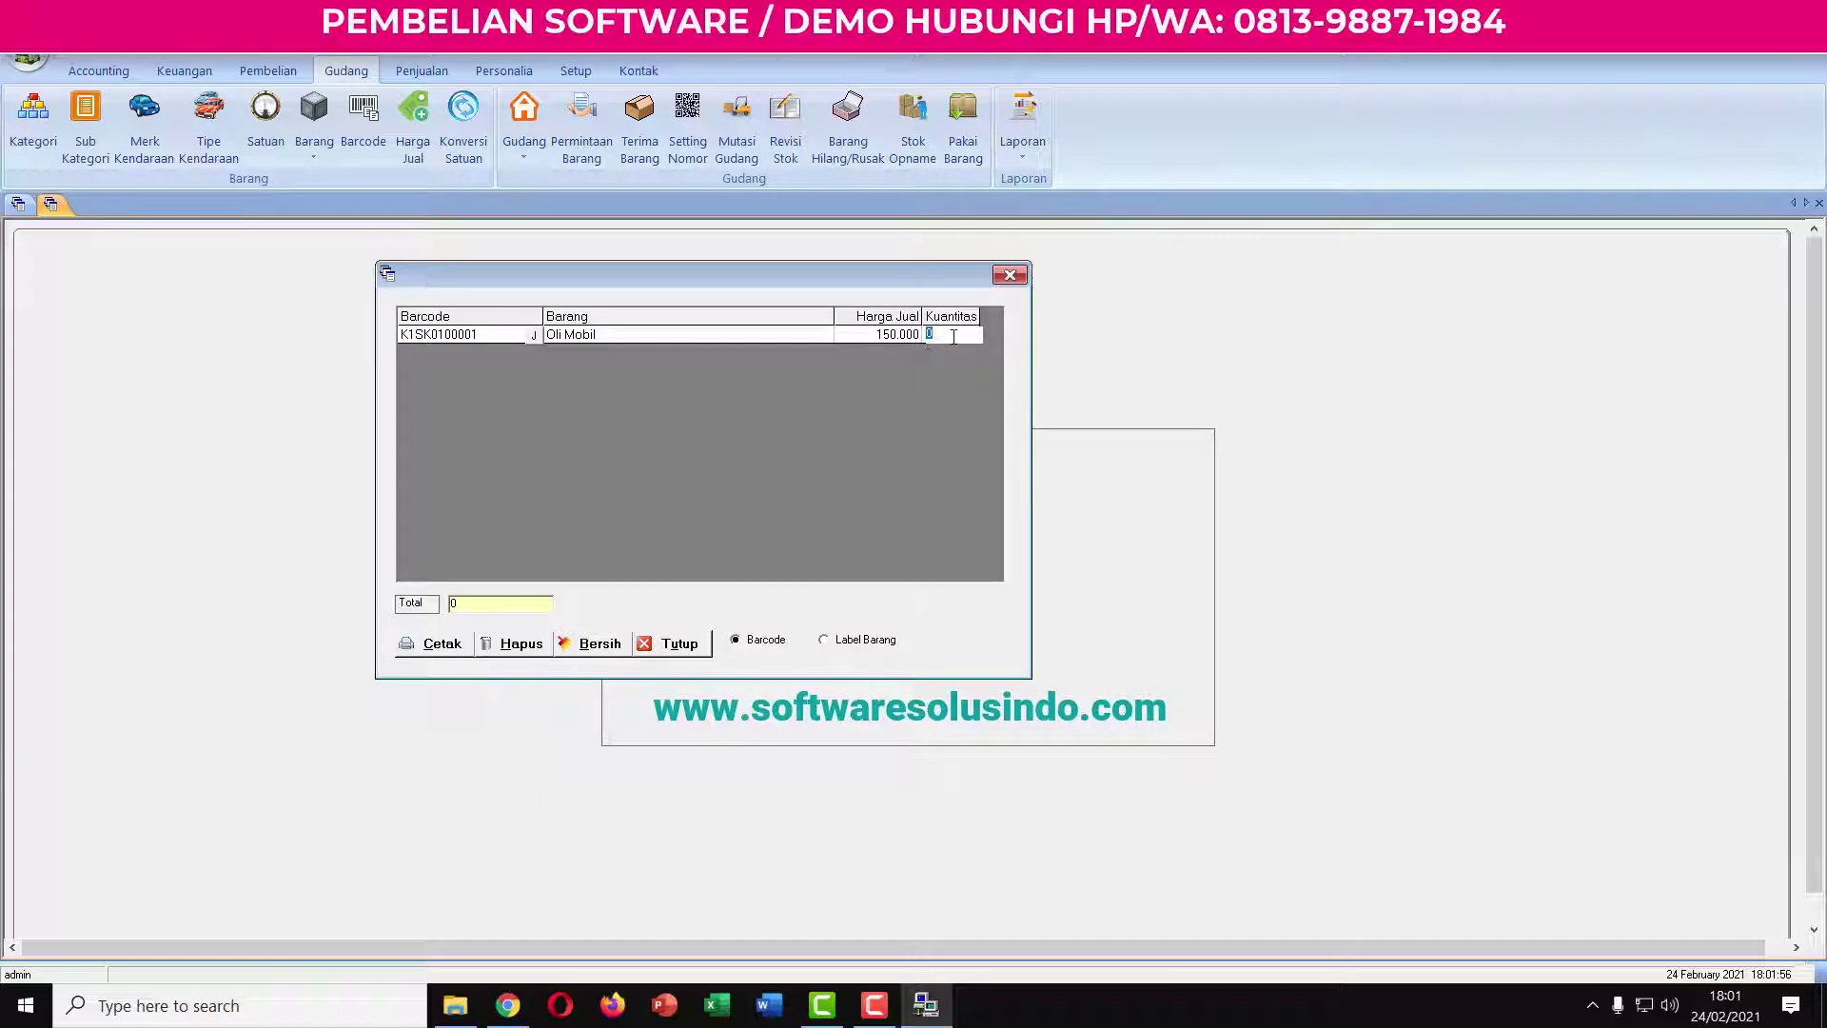
key(Return)
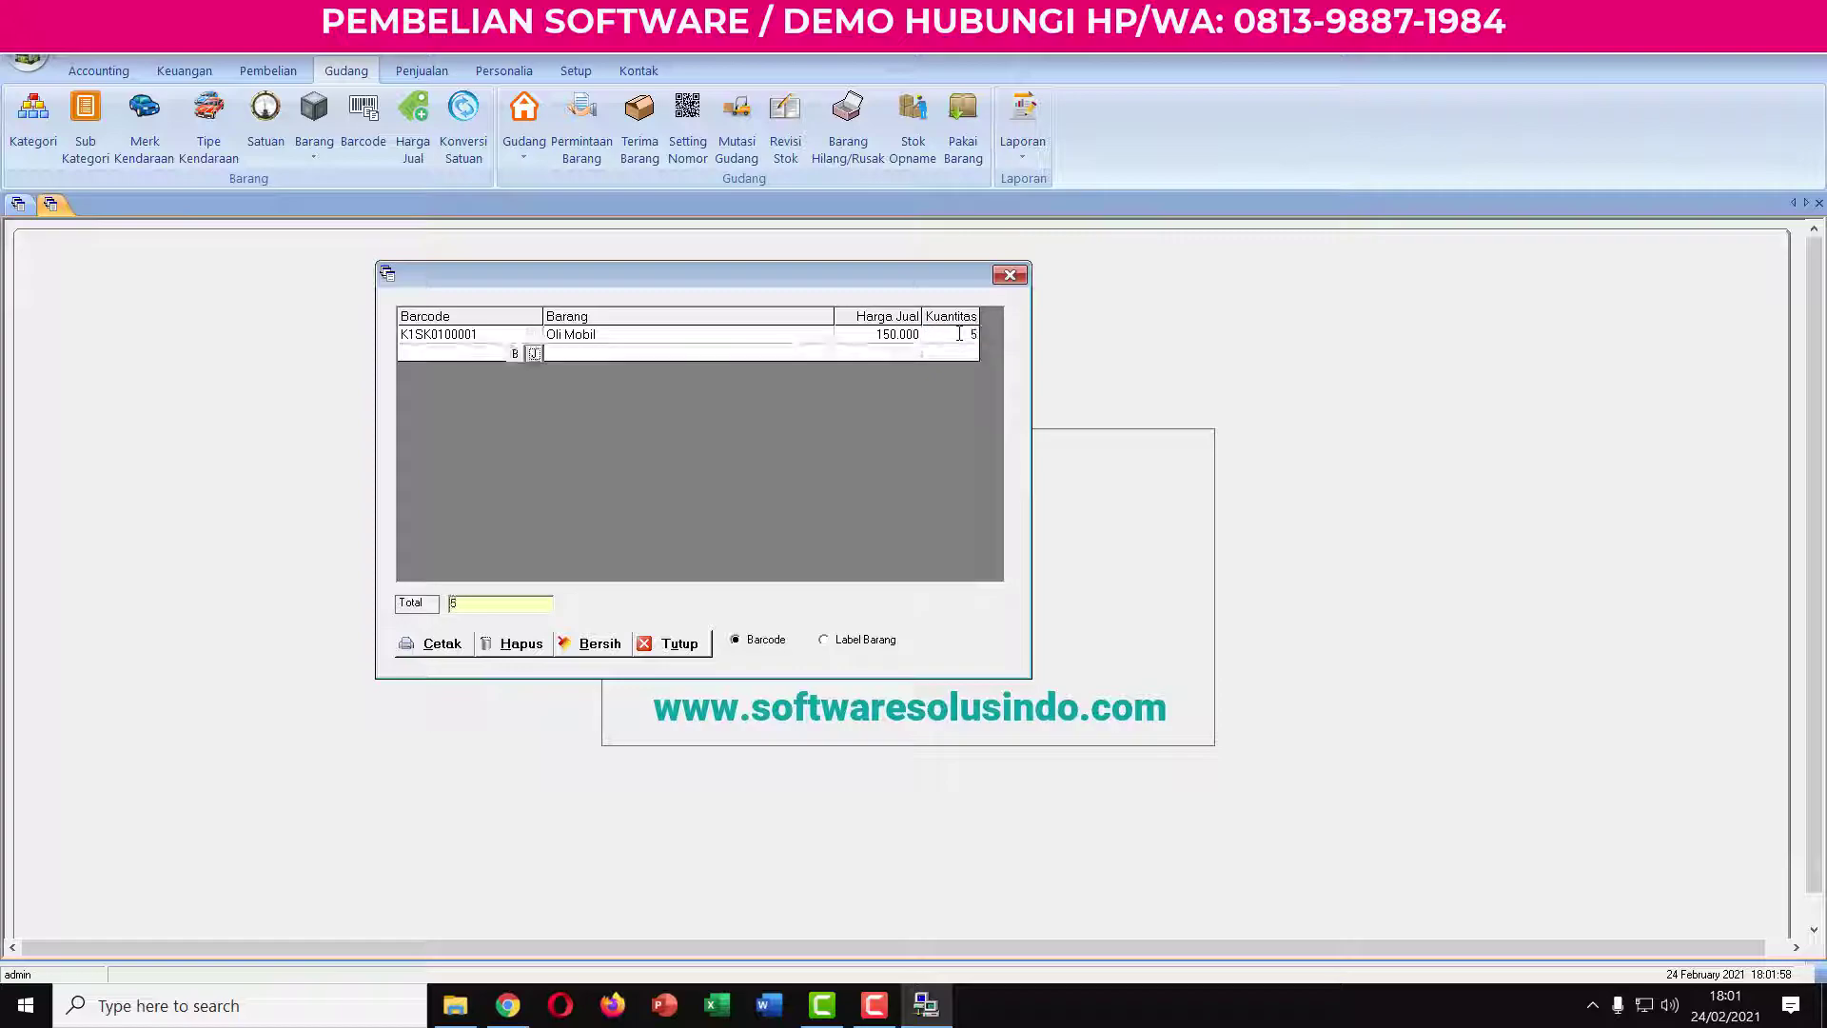
Add Air Radiator with a quantity of 10 to the barcode list and preview the printable barcodes.
click(534, 354)
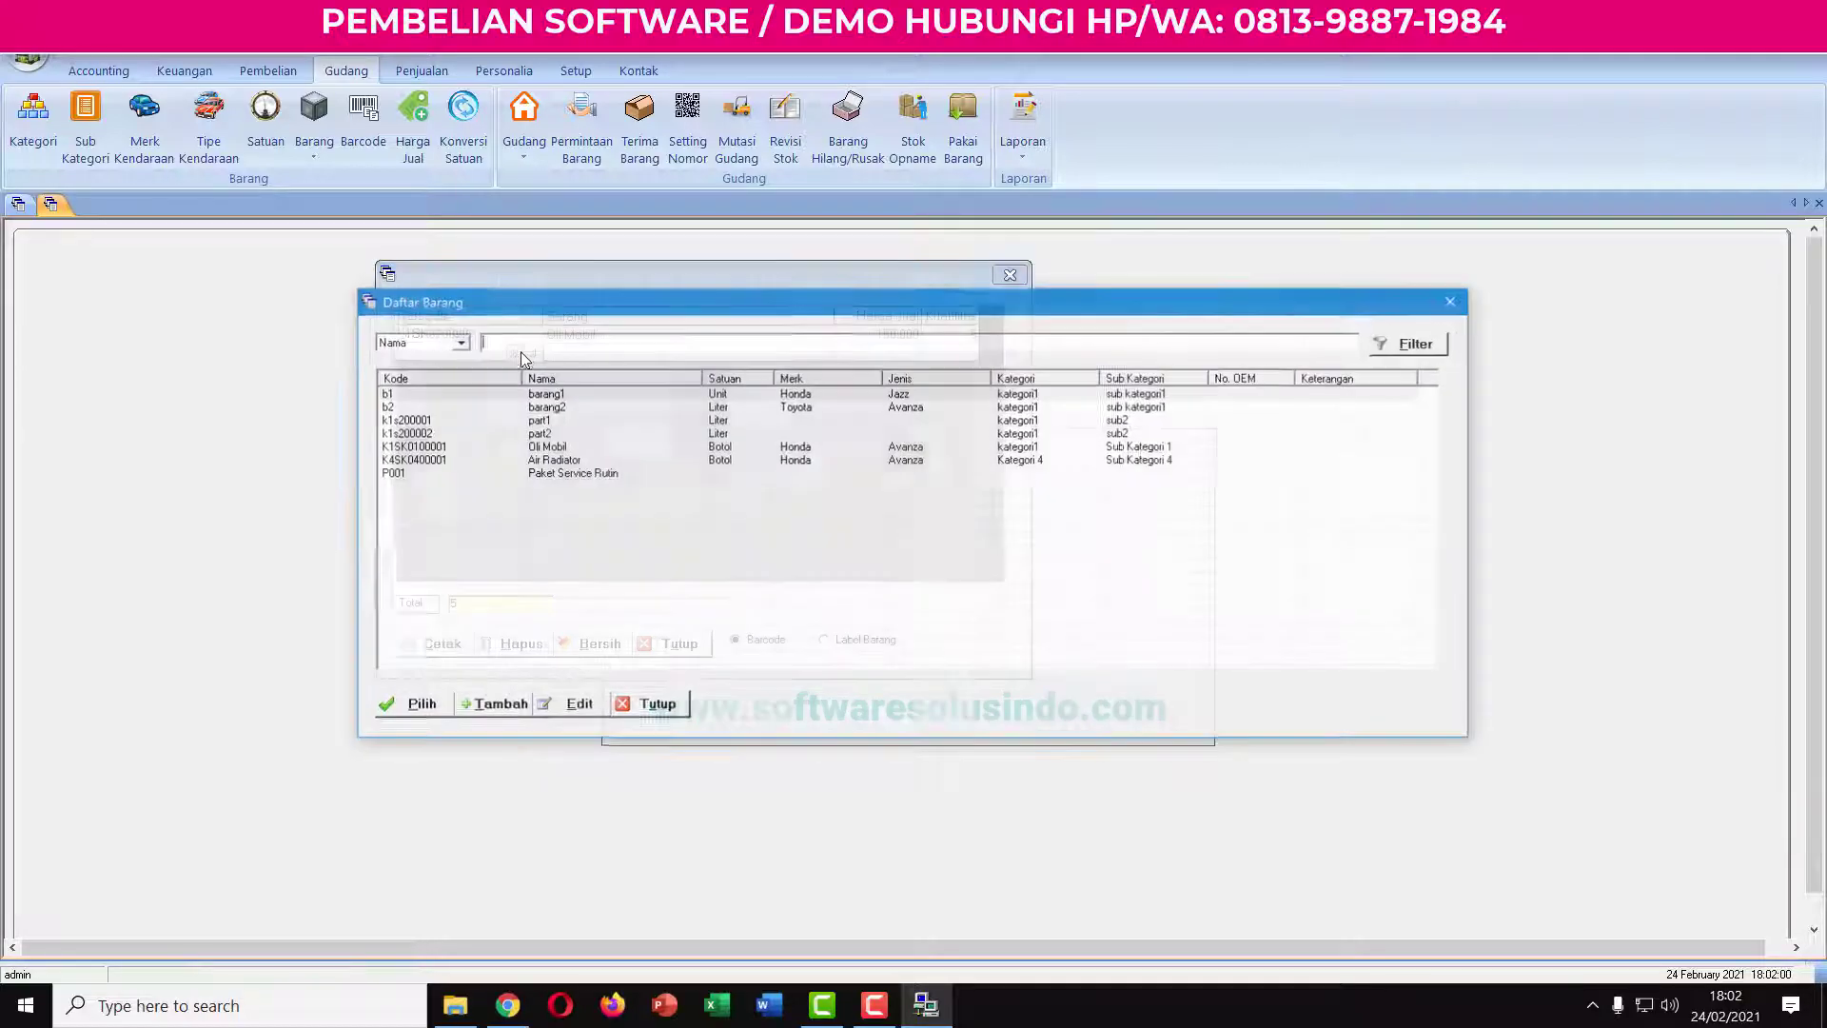
double_click(544, 460)
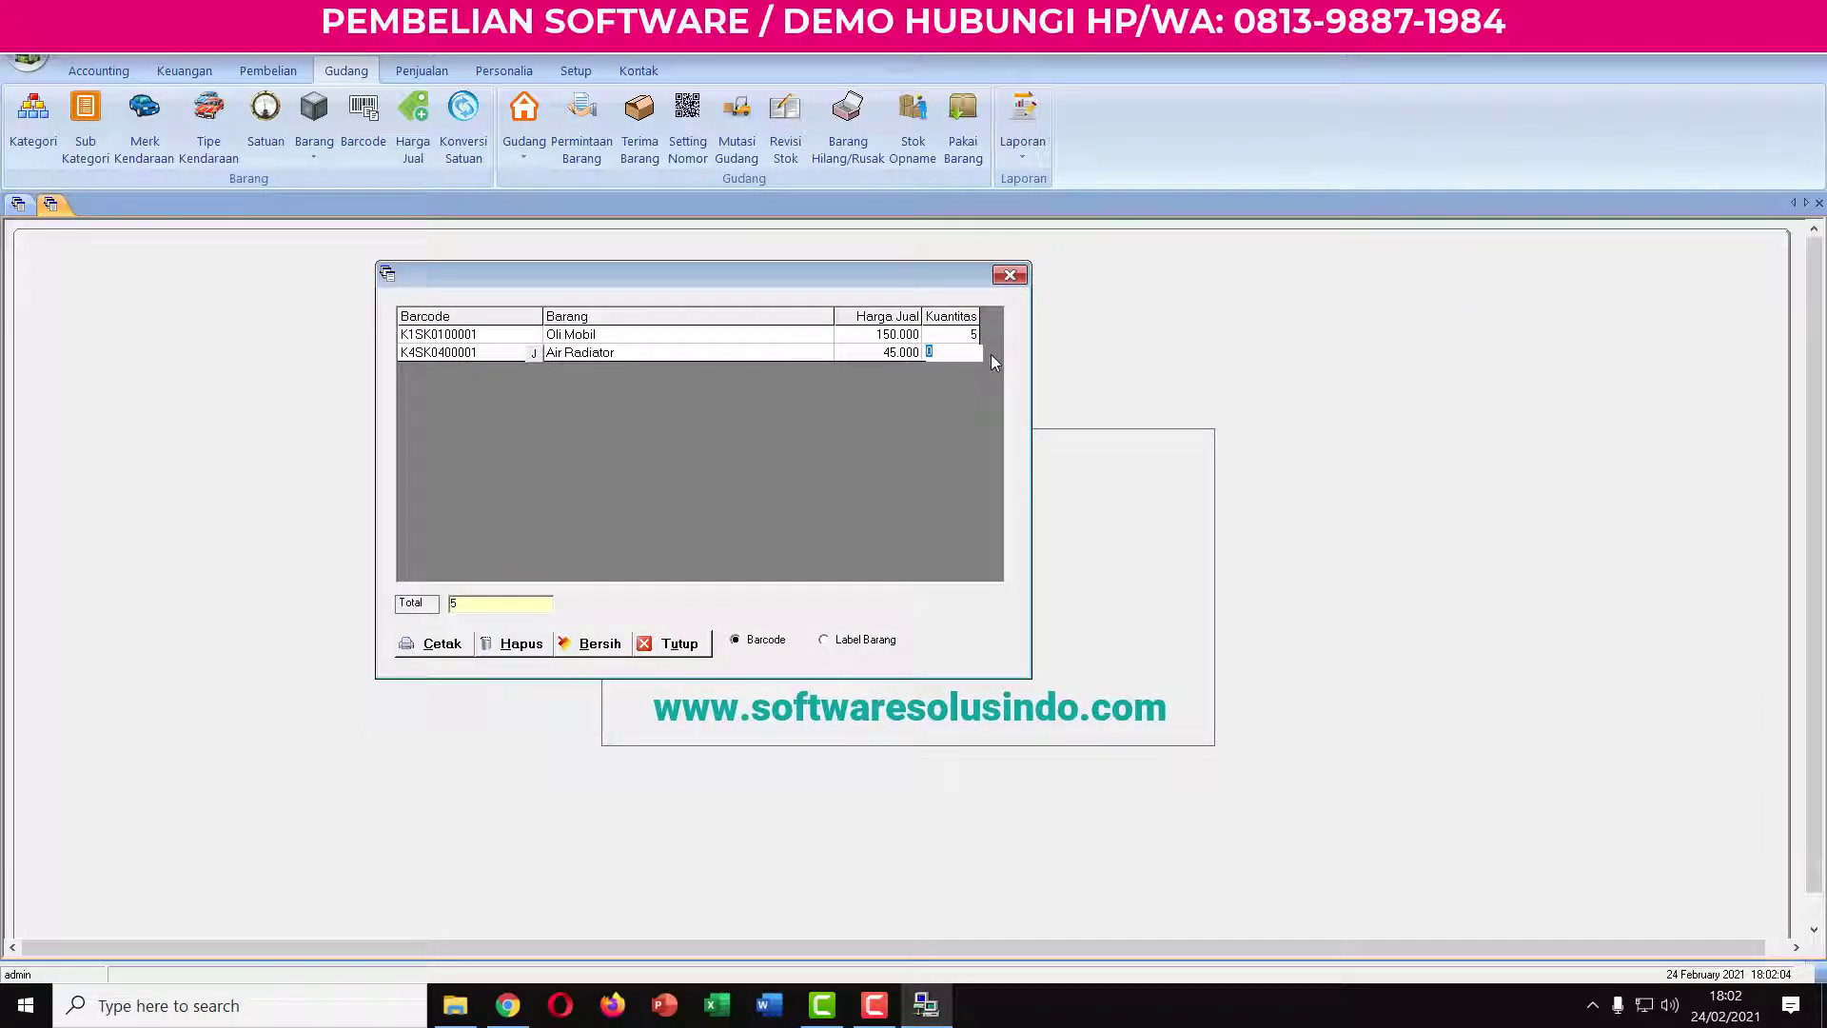
text(10)
key(Return)
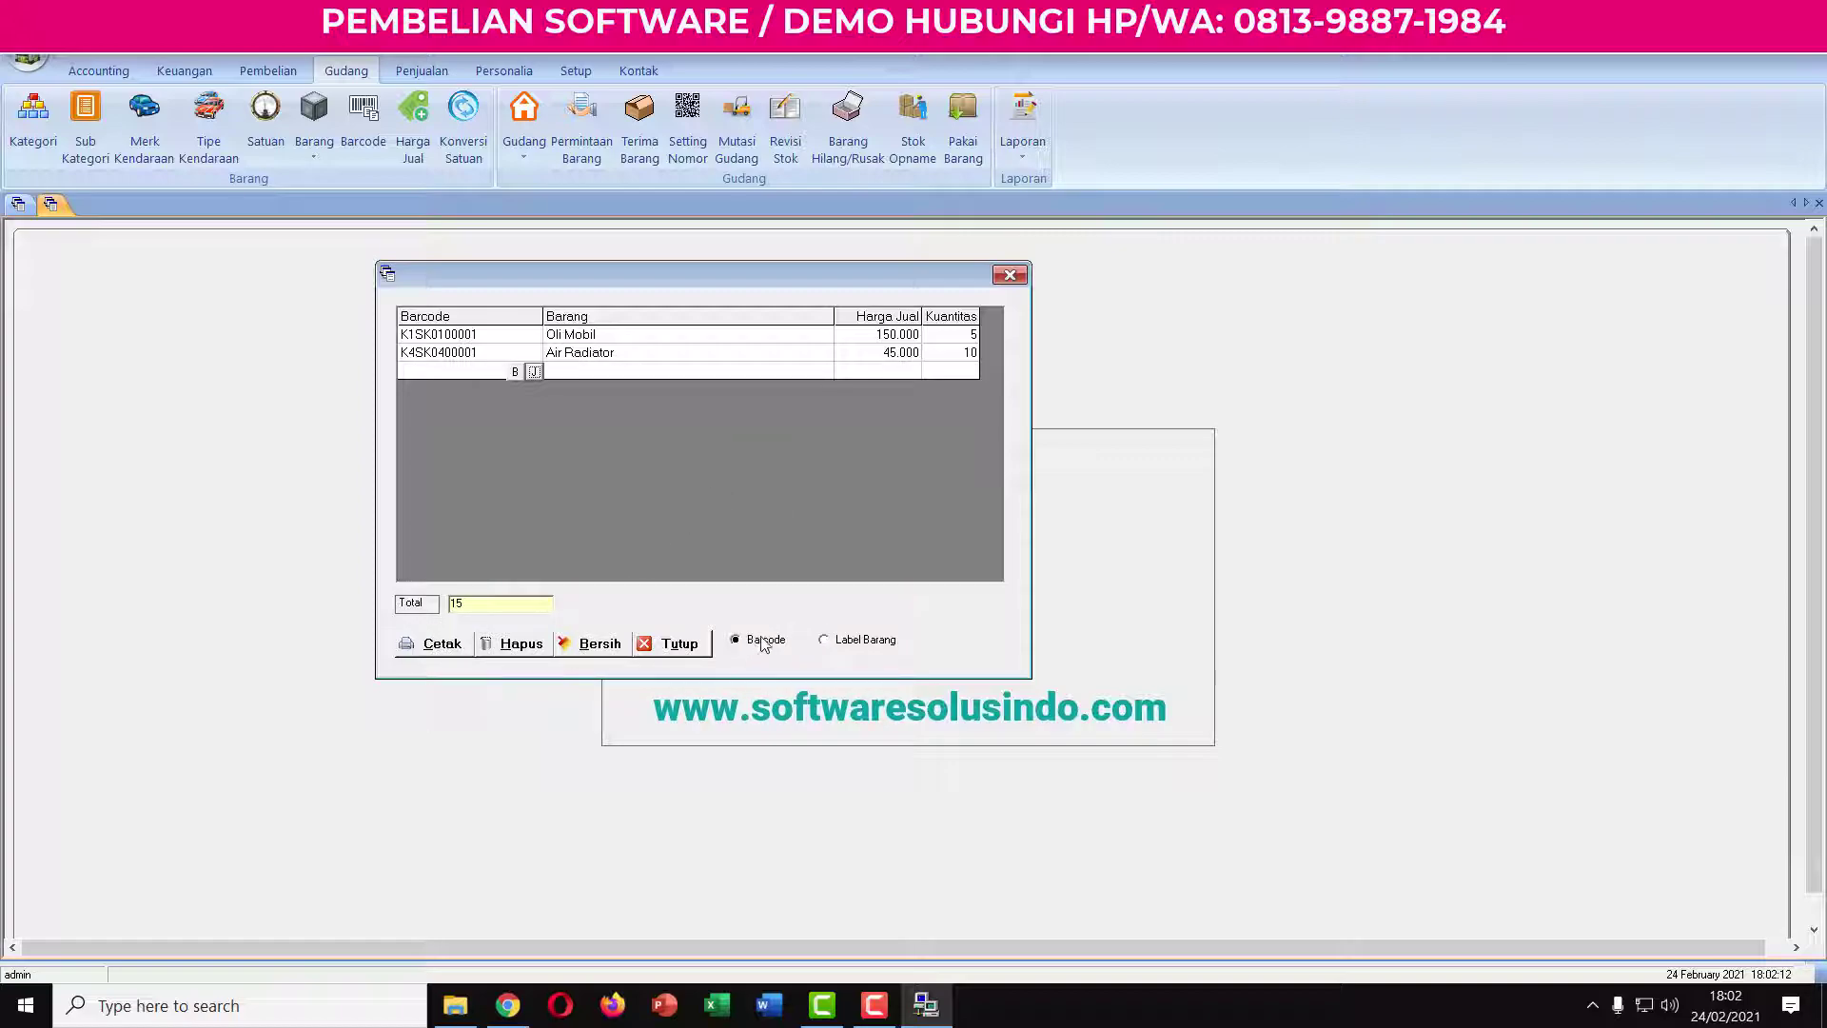
click(444, 646)
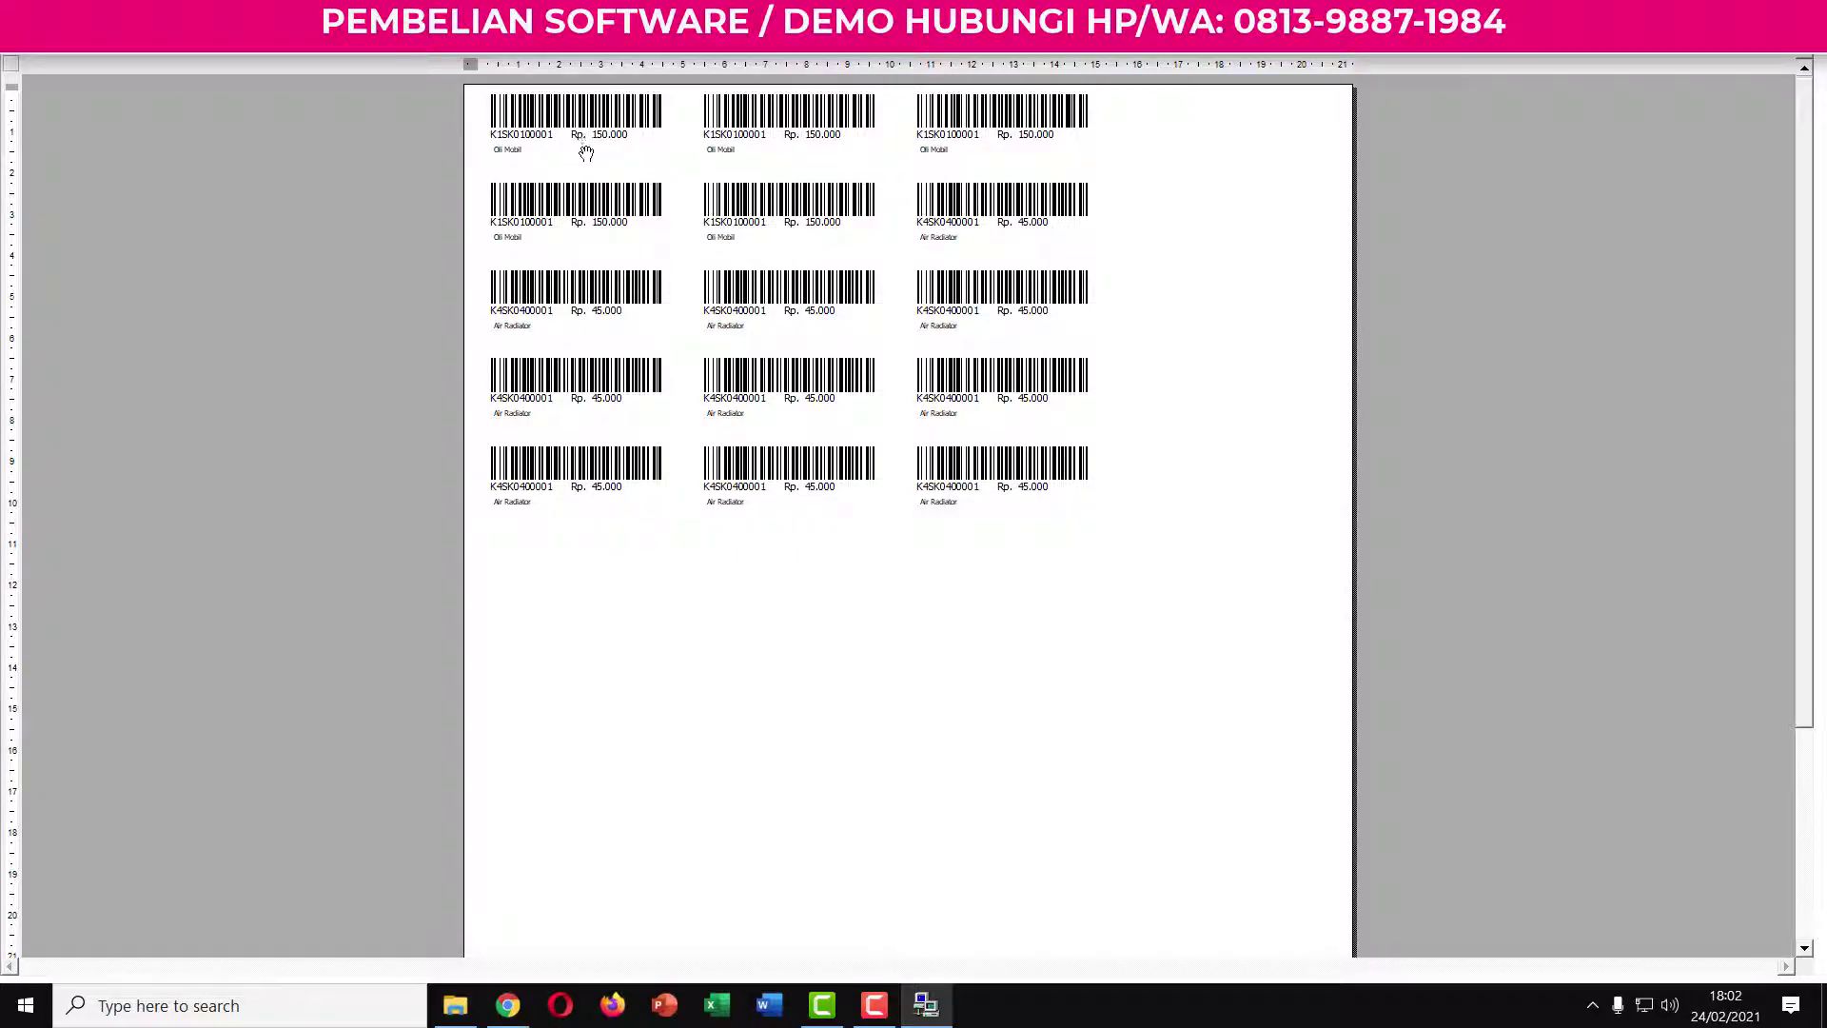
key(Escape)
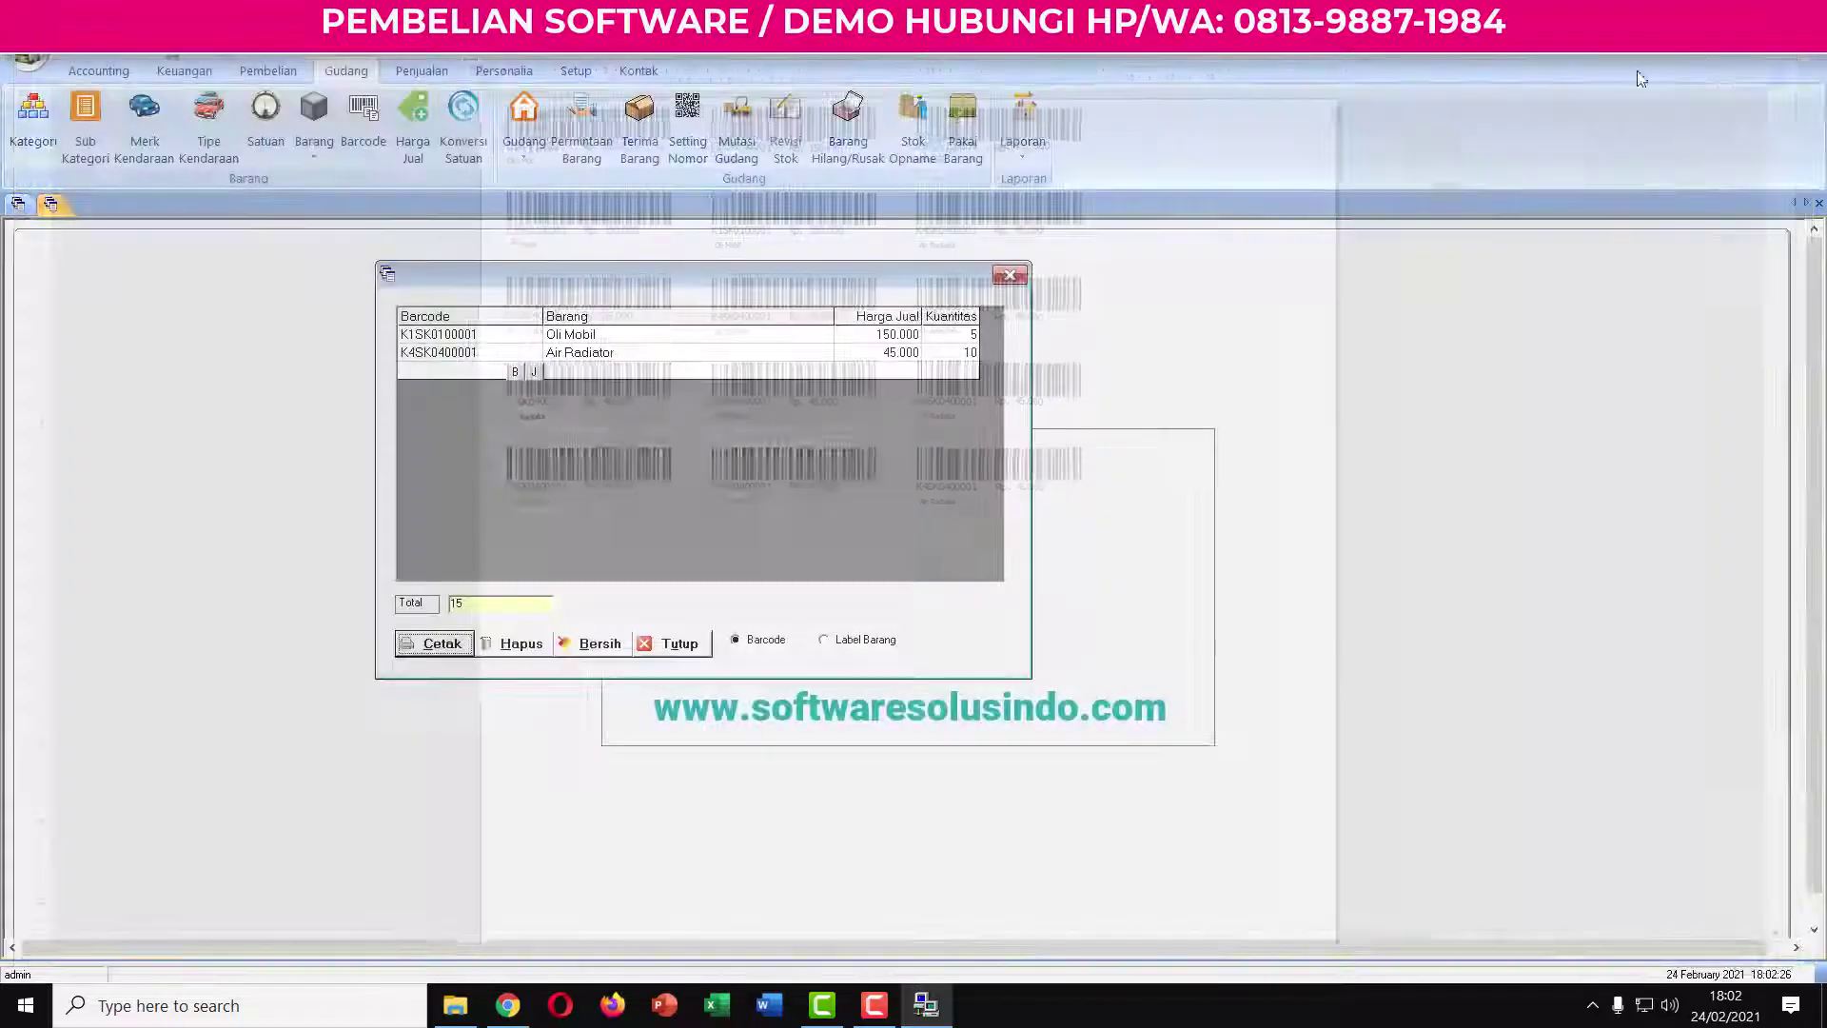
Preview the printable sheet in Label Barang format, and close both the report and the barcode window.
click(861, 647)
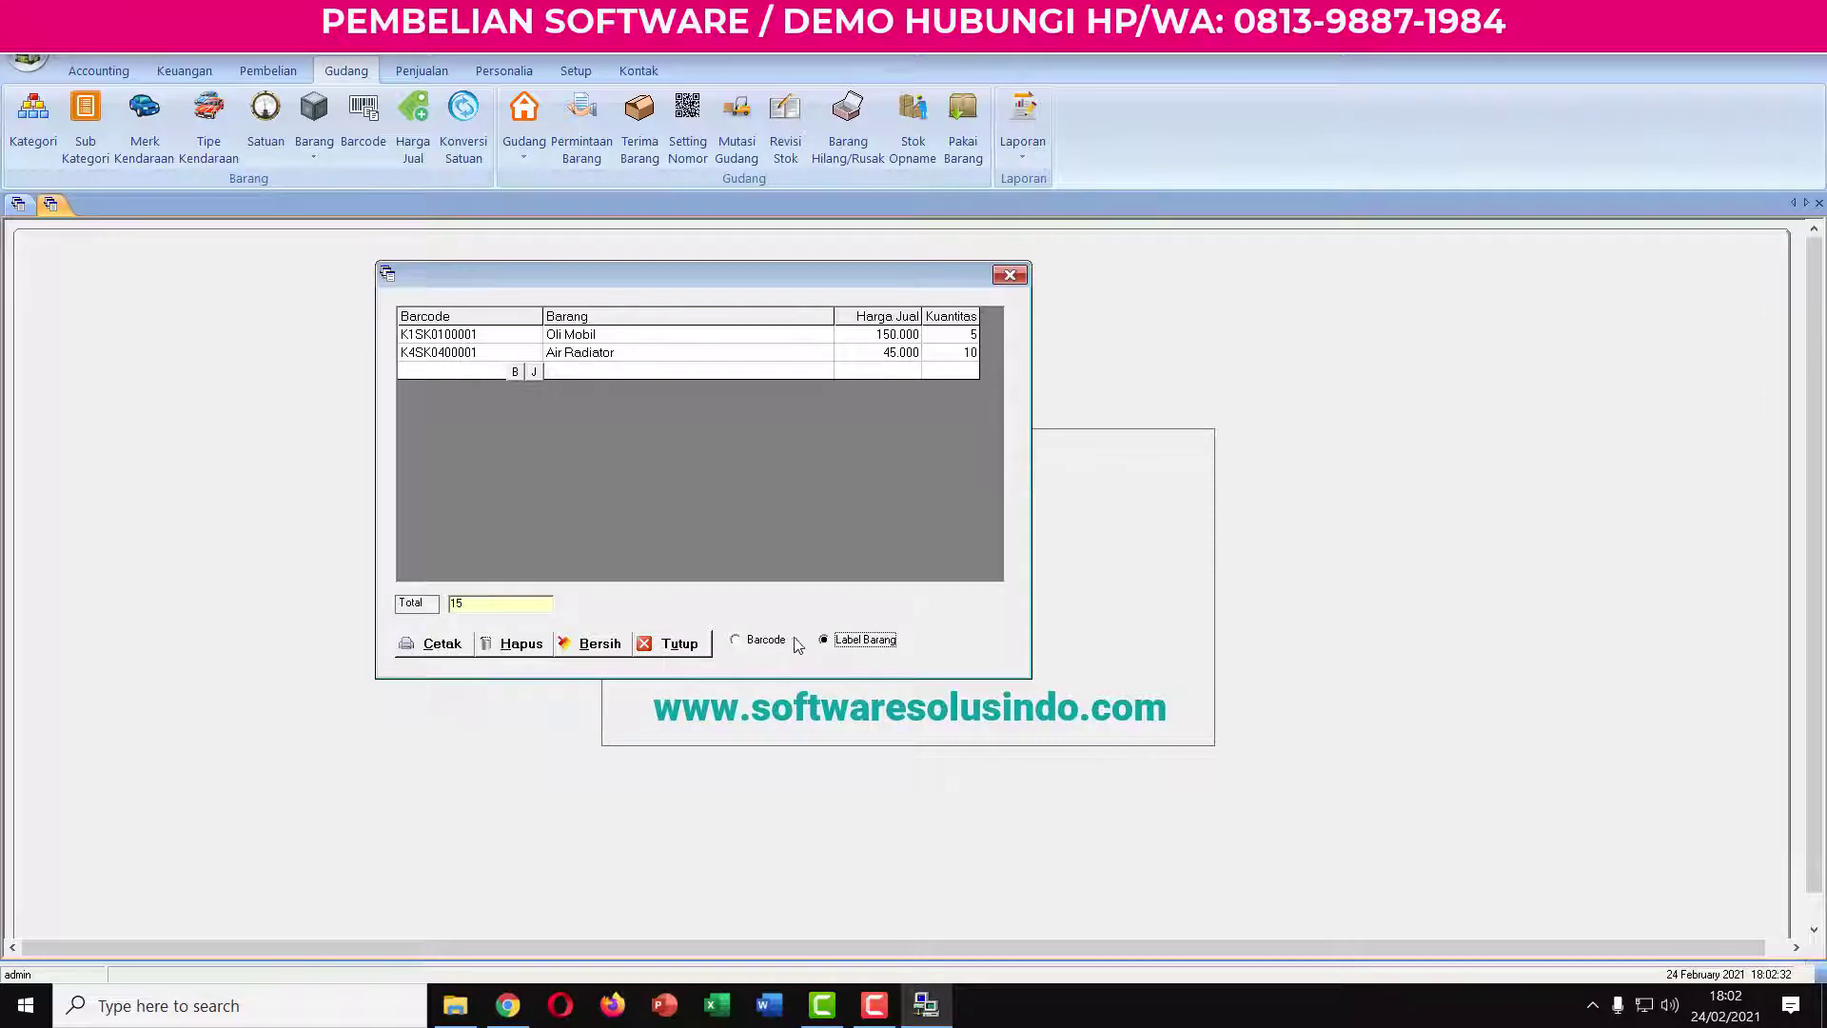
click(450, 649)
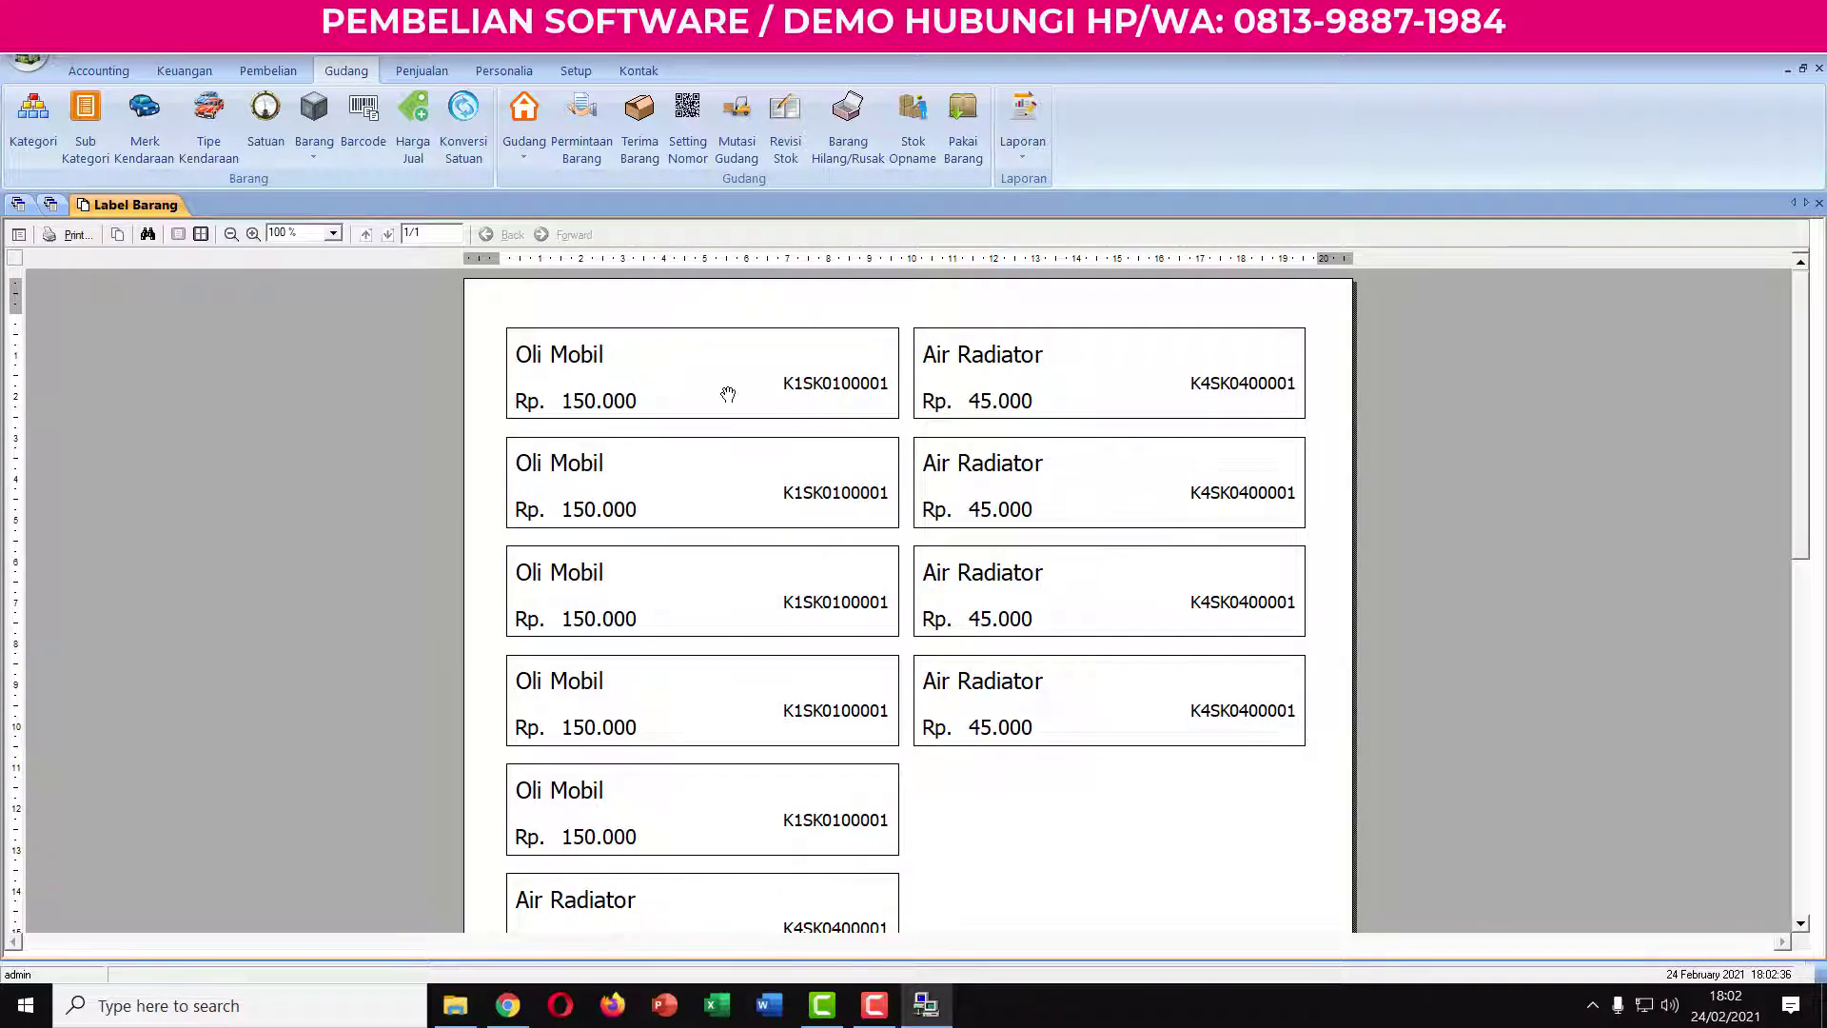
scroll(728, 394, down, 5)
scroll(786, 647, down, 6)
scroll(891, 724, up, 8)
scroll(890, 642, up, 3)
click(1819, 203)
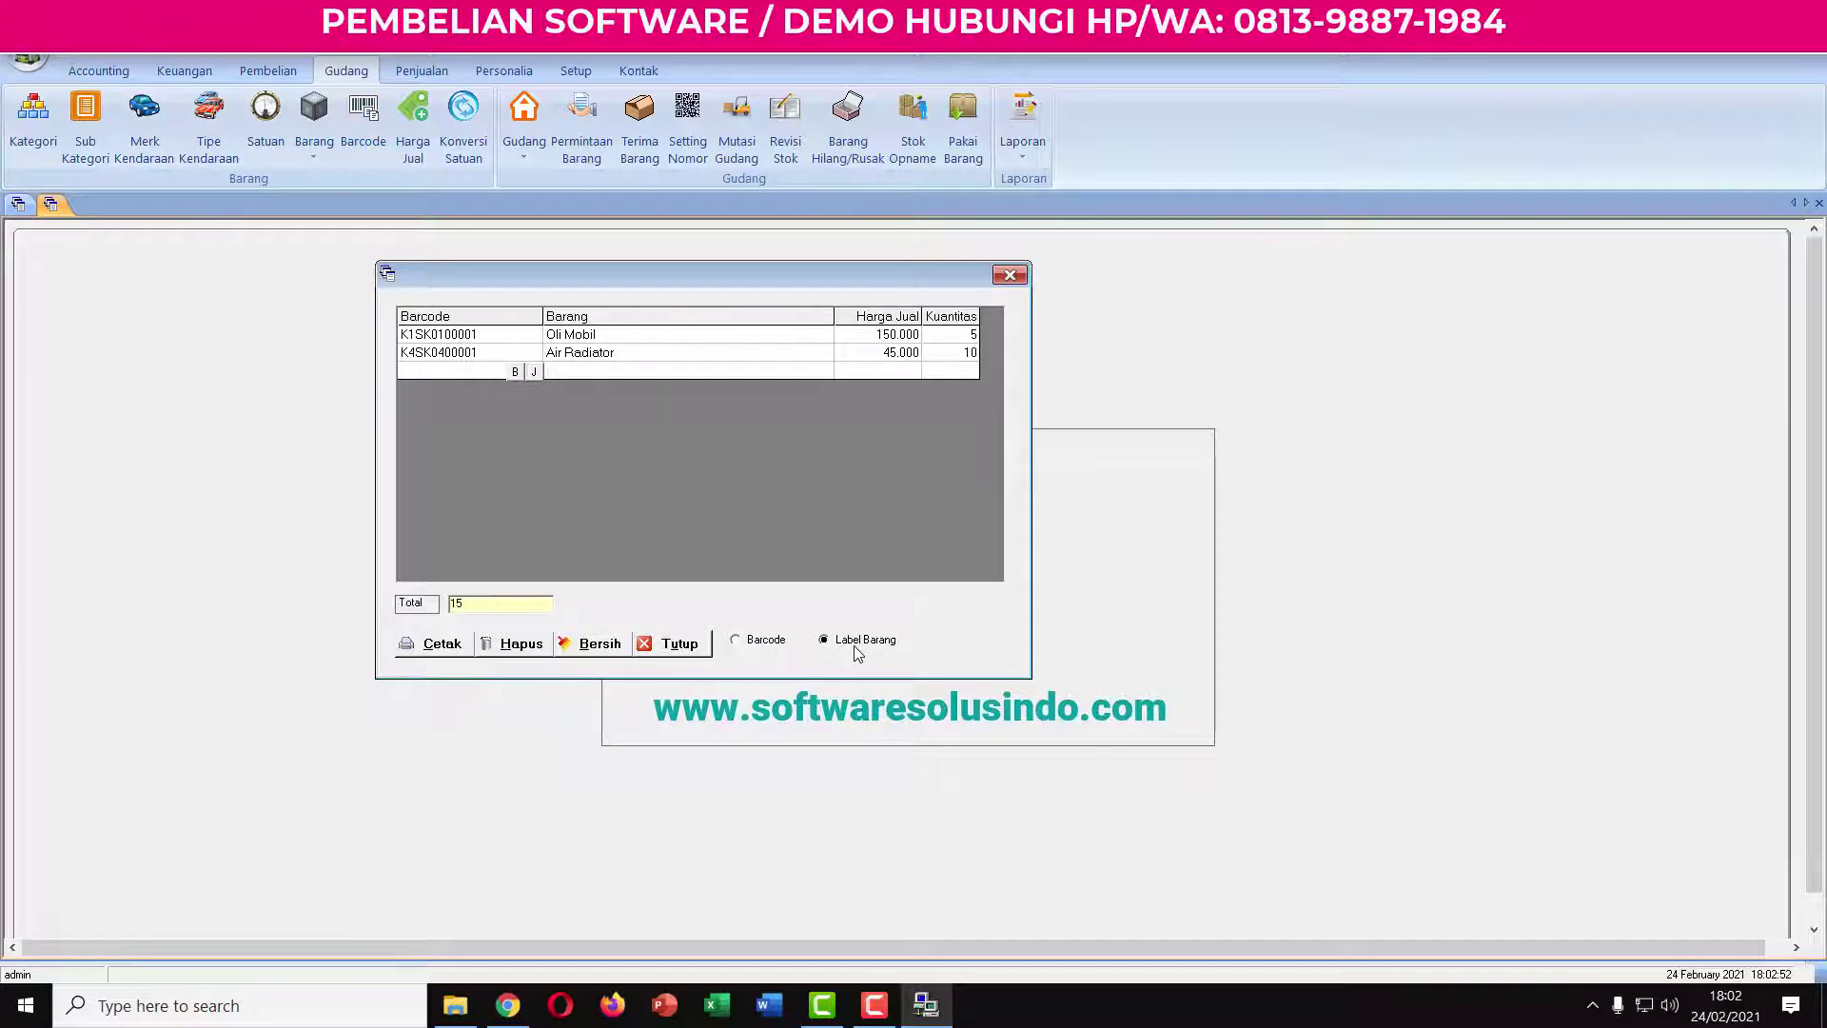
click(679, 645)
Start a new selling price entry in Harga Jual Barang and choose Air Radiator as its item.
click(413, 122)
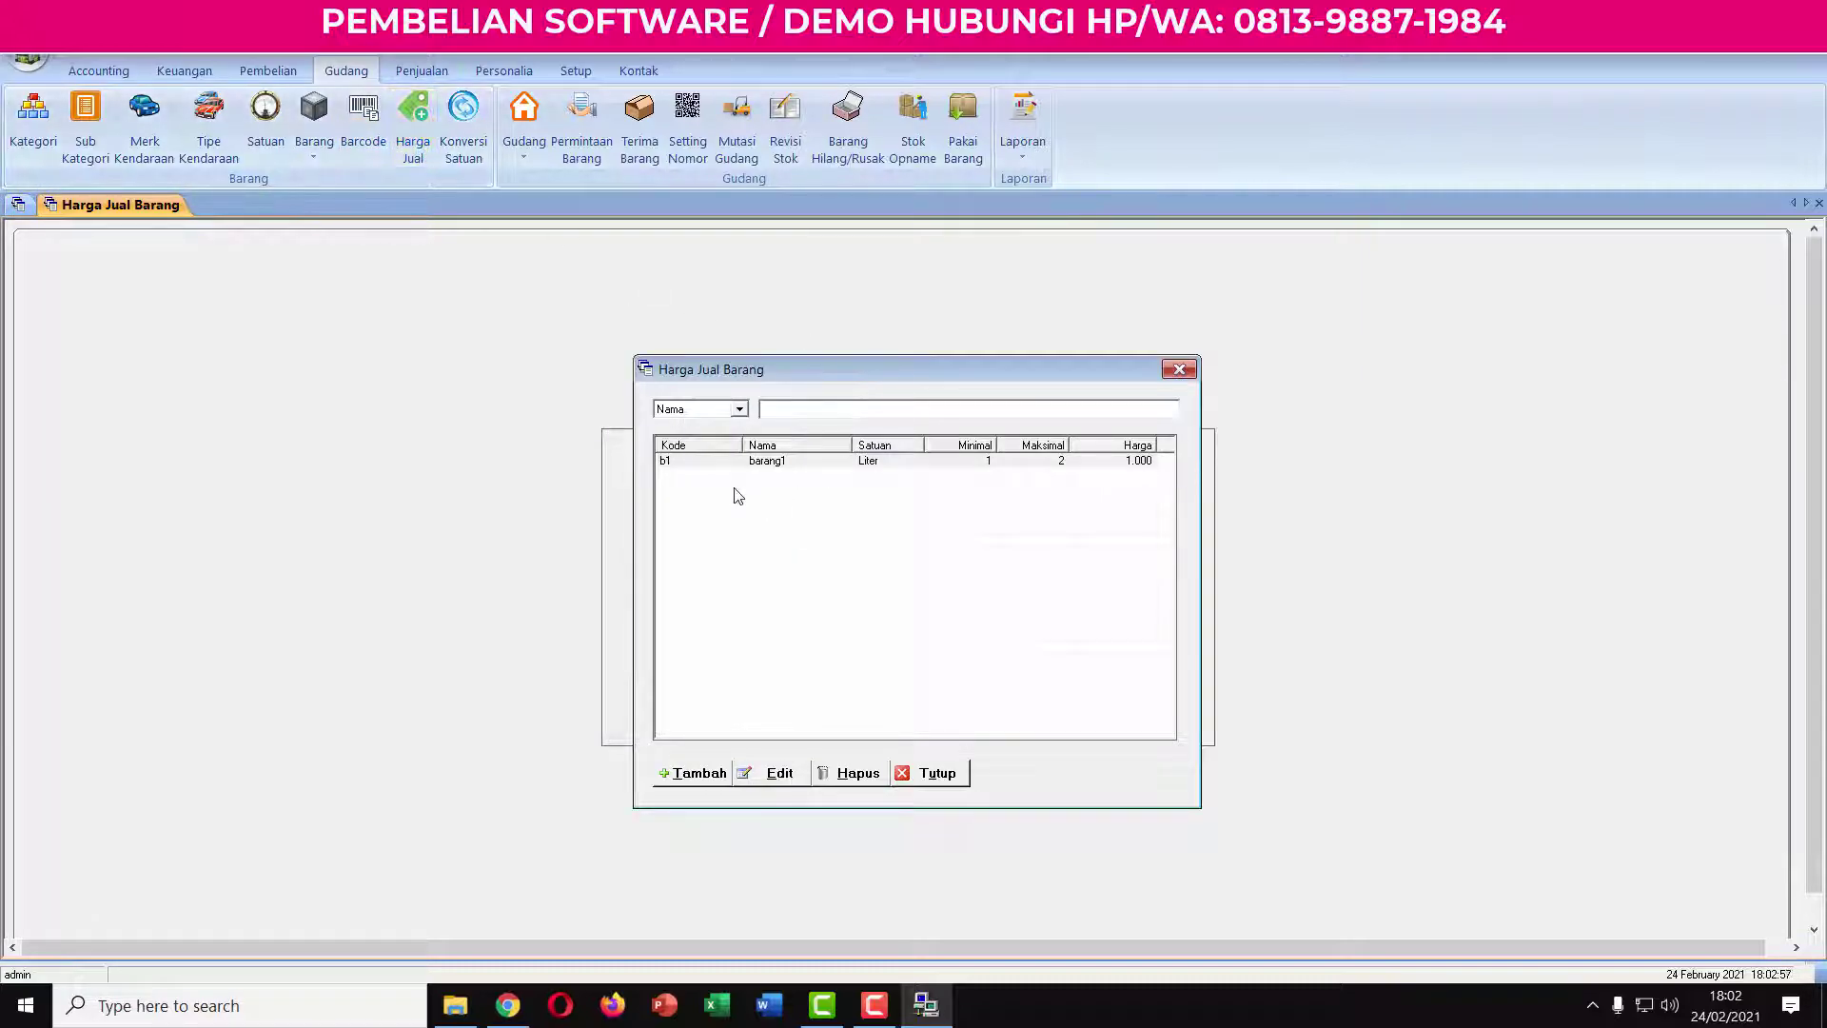
click(699, 773)
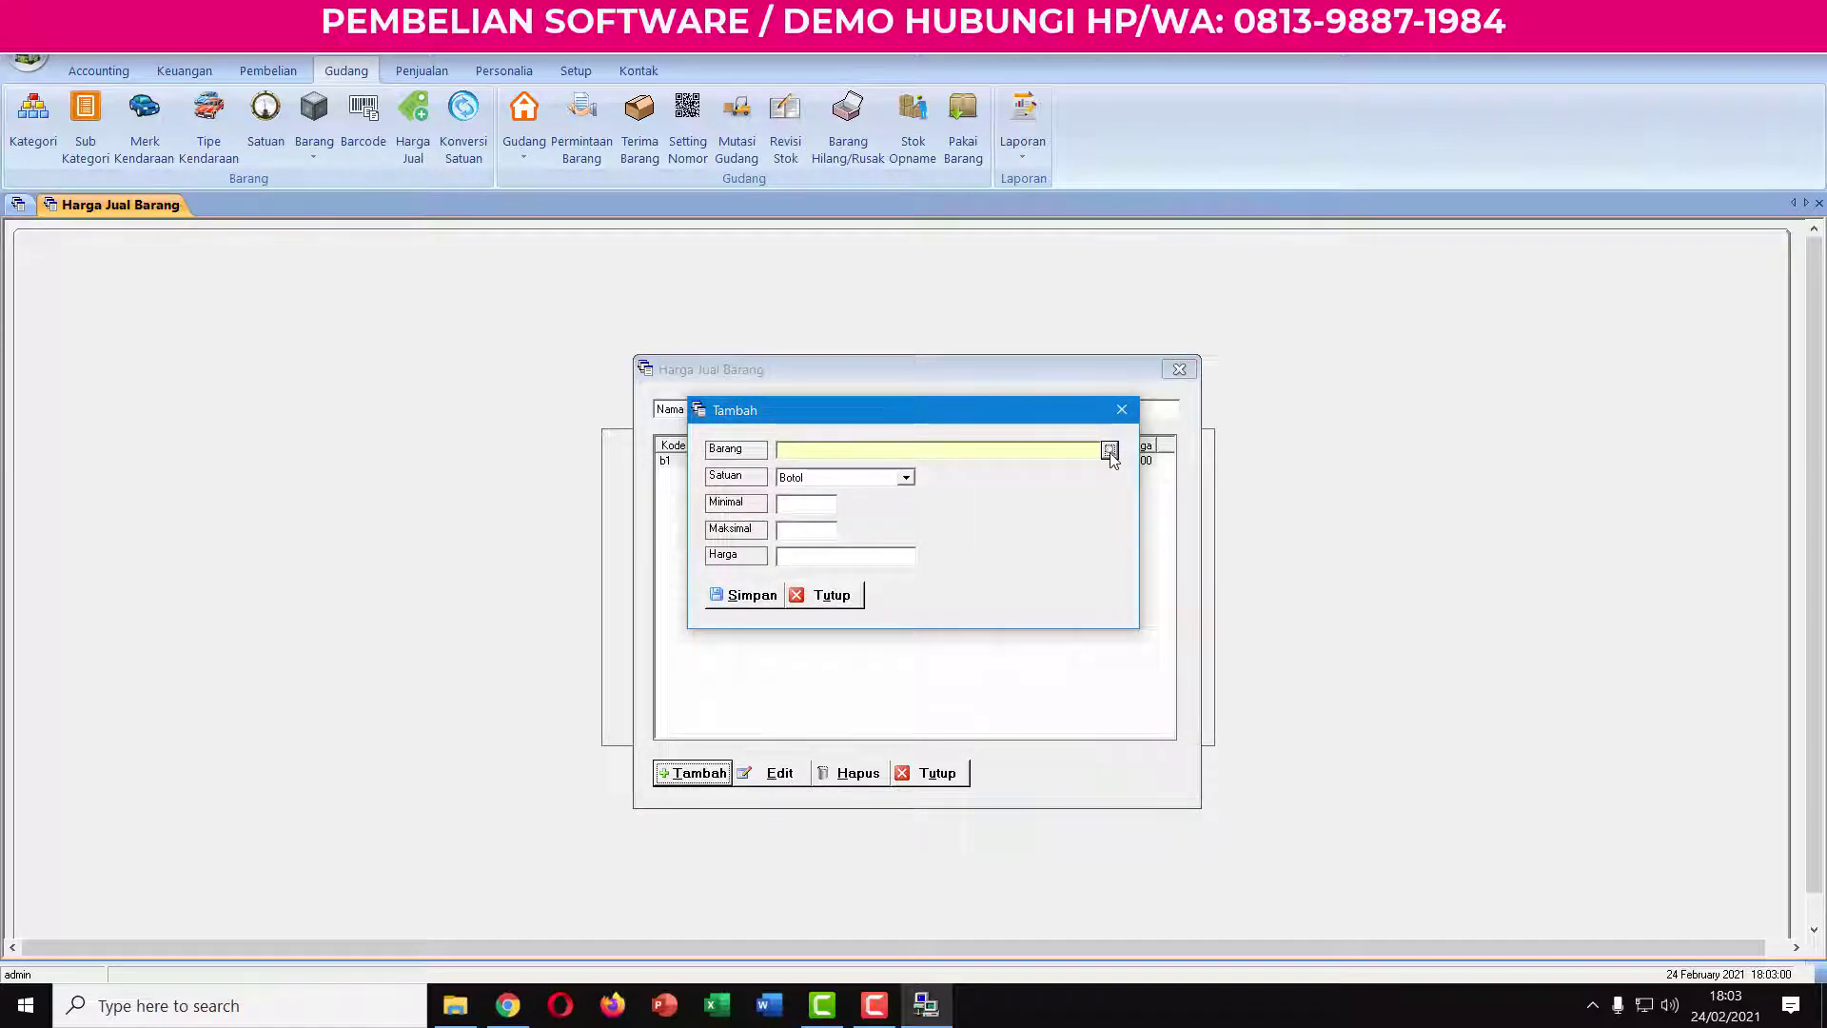
click(1110, 451)
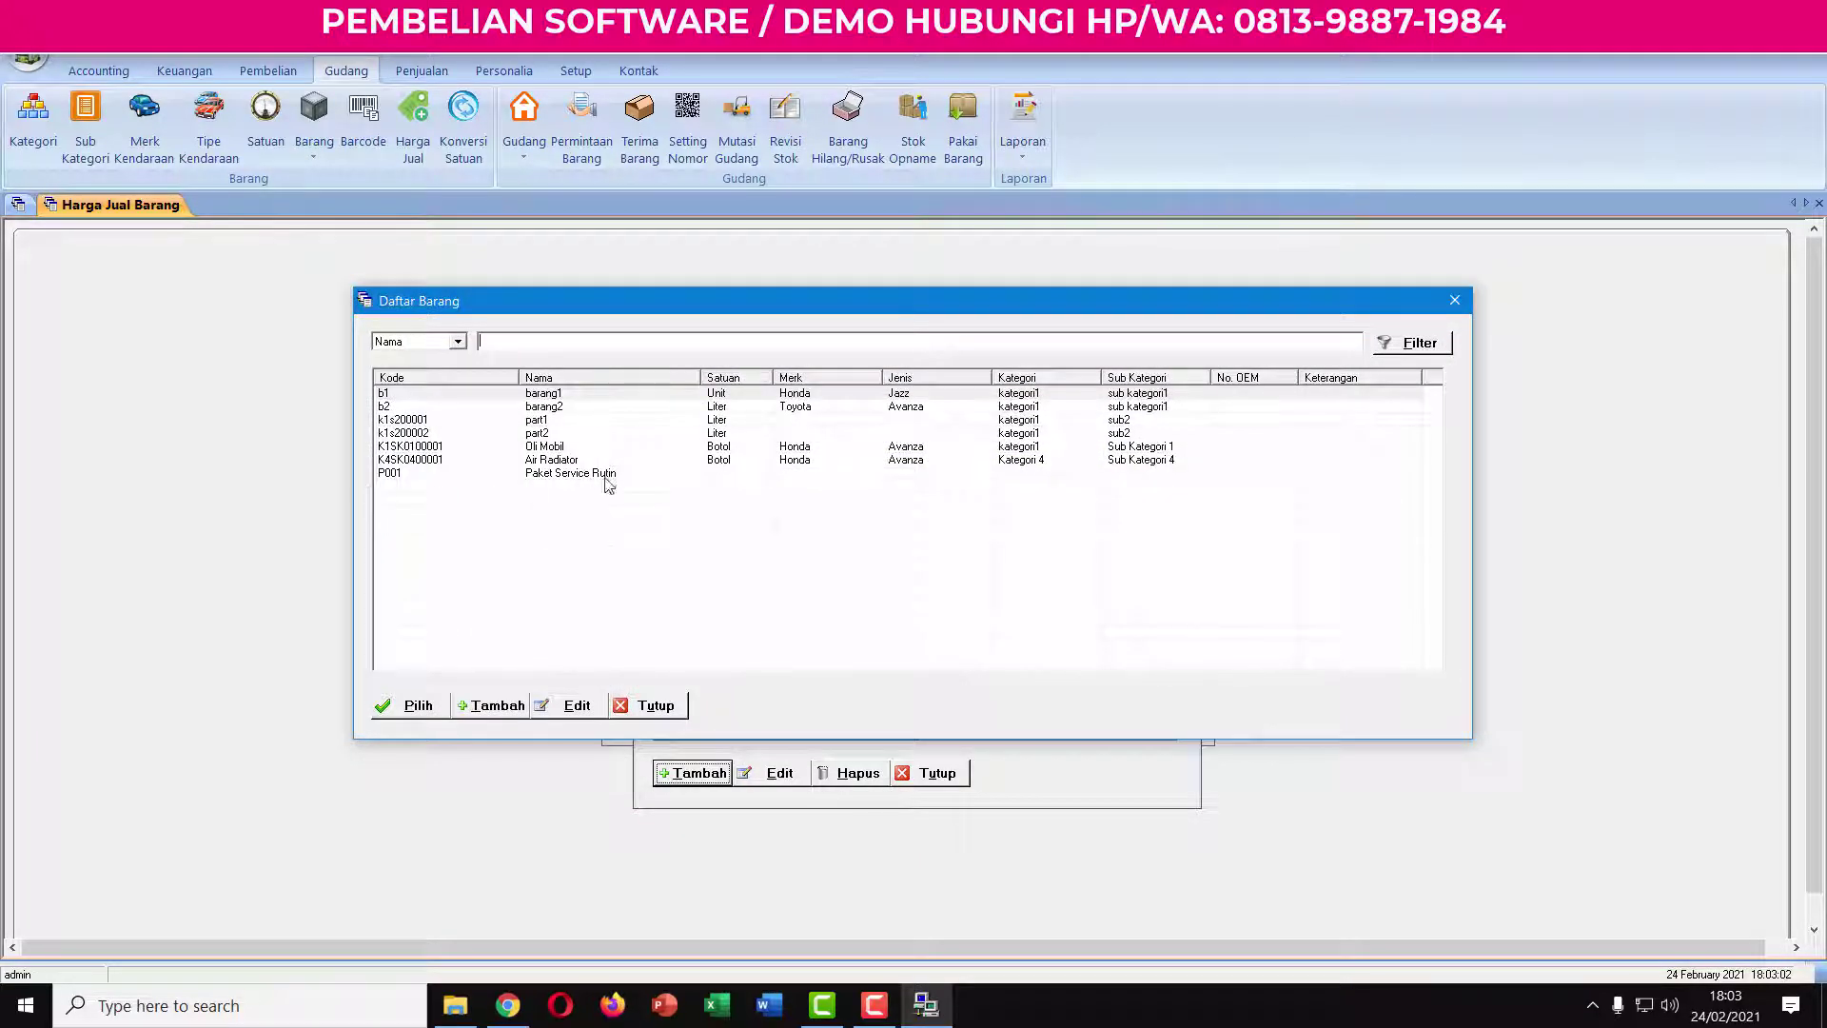
double_click(569, 460)
Set the Air Radiator price entry to Minimal 2, Maksimal 5 and Harga 42.000, save it and close the selling price list.
click(808, 505)
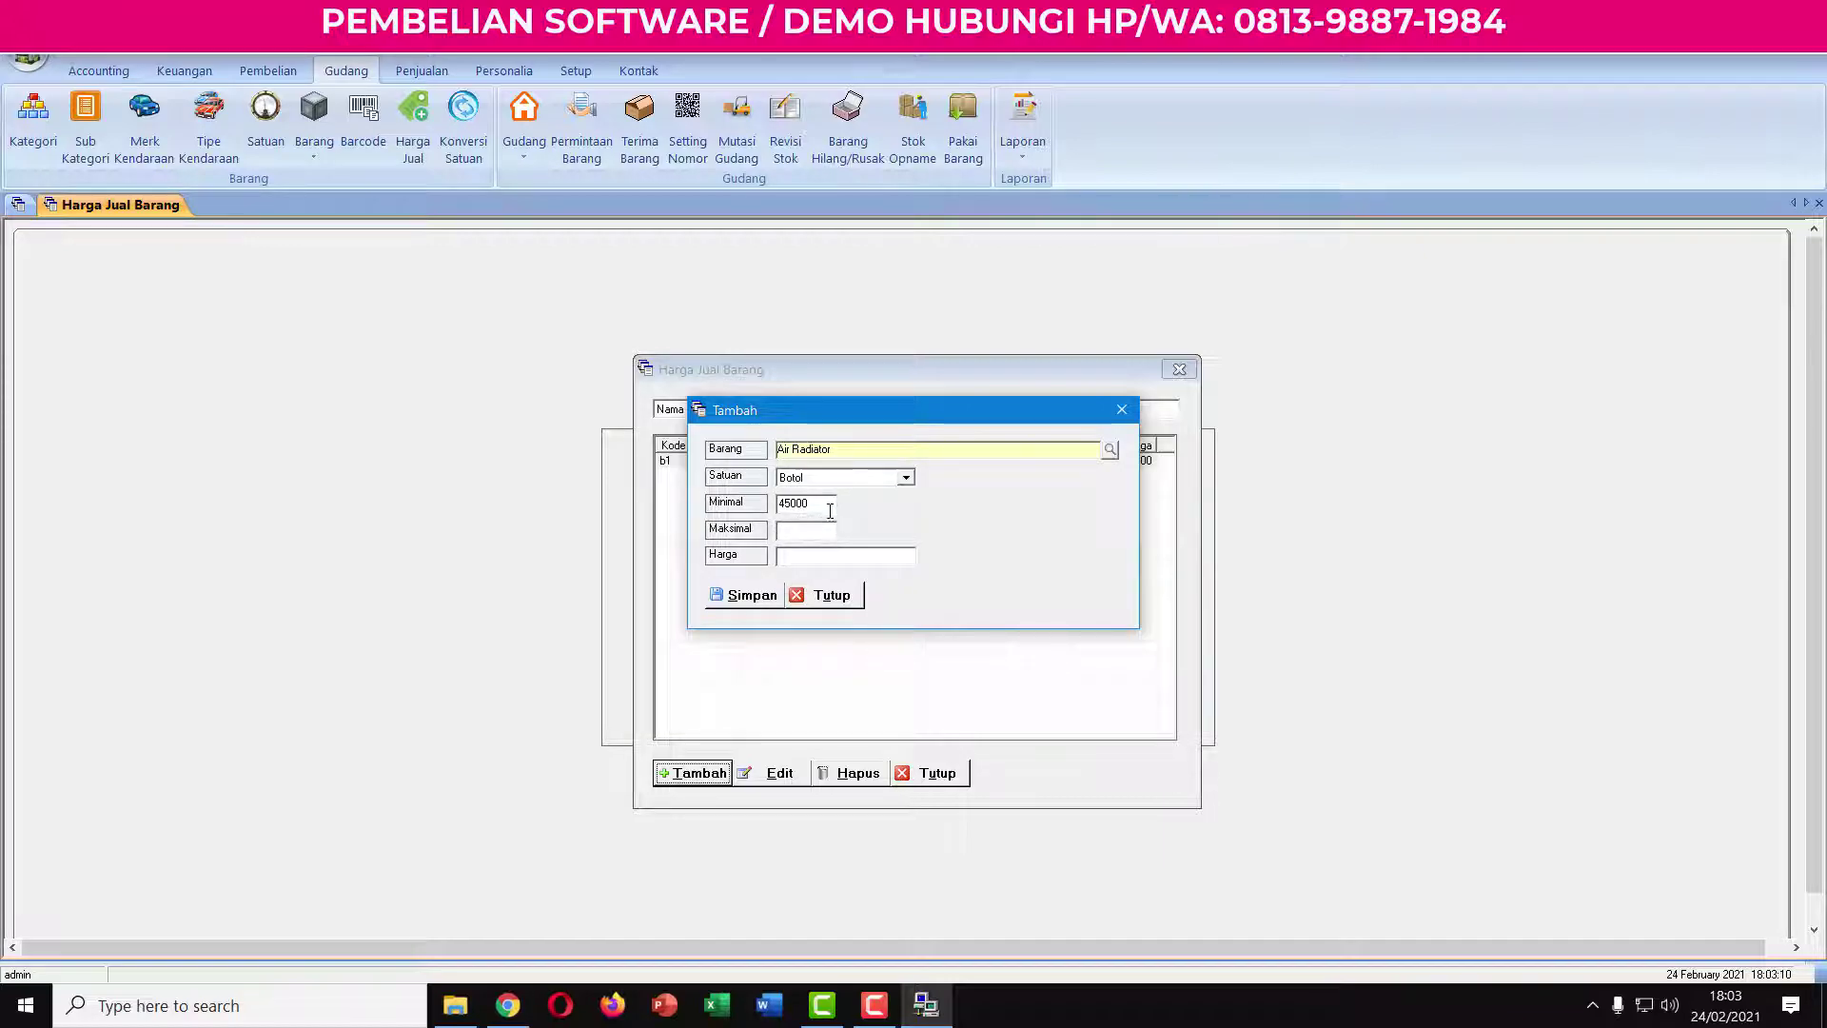
double_click(815, 505)
key(BackSpace)
text(2)
text(00)
key(Tab)
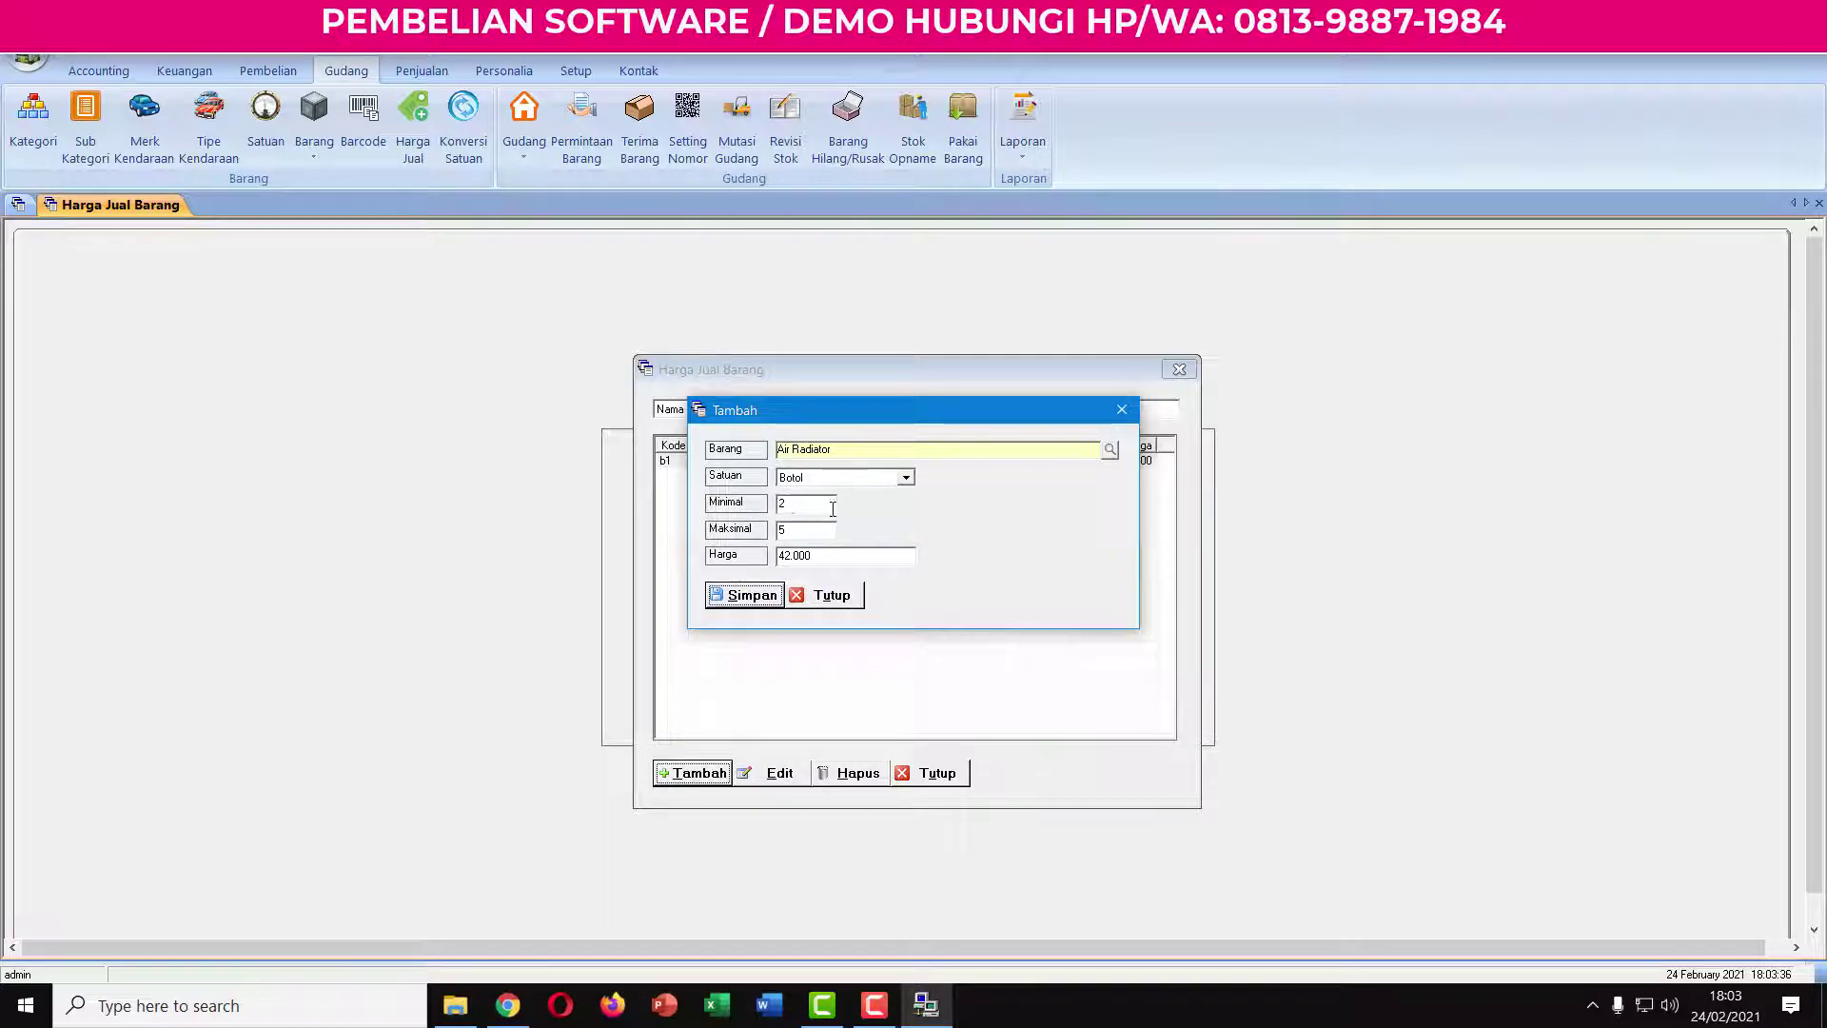
click(750, 599)
click(990, 573)
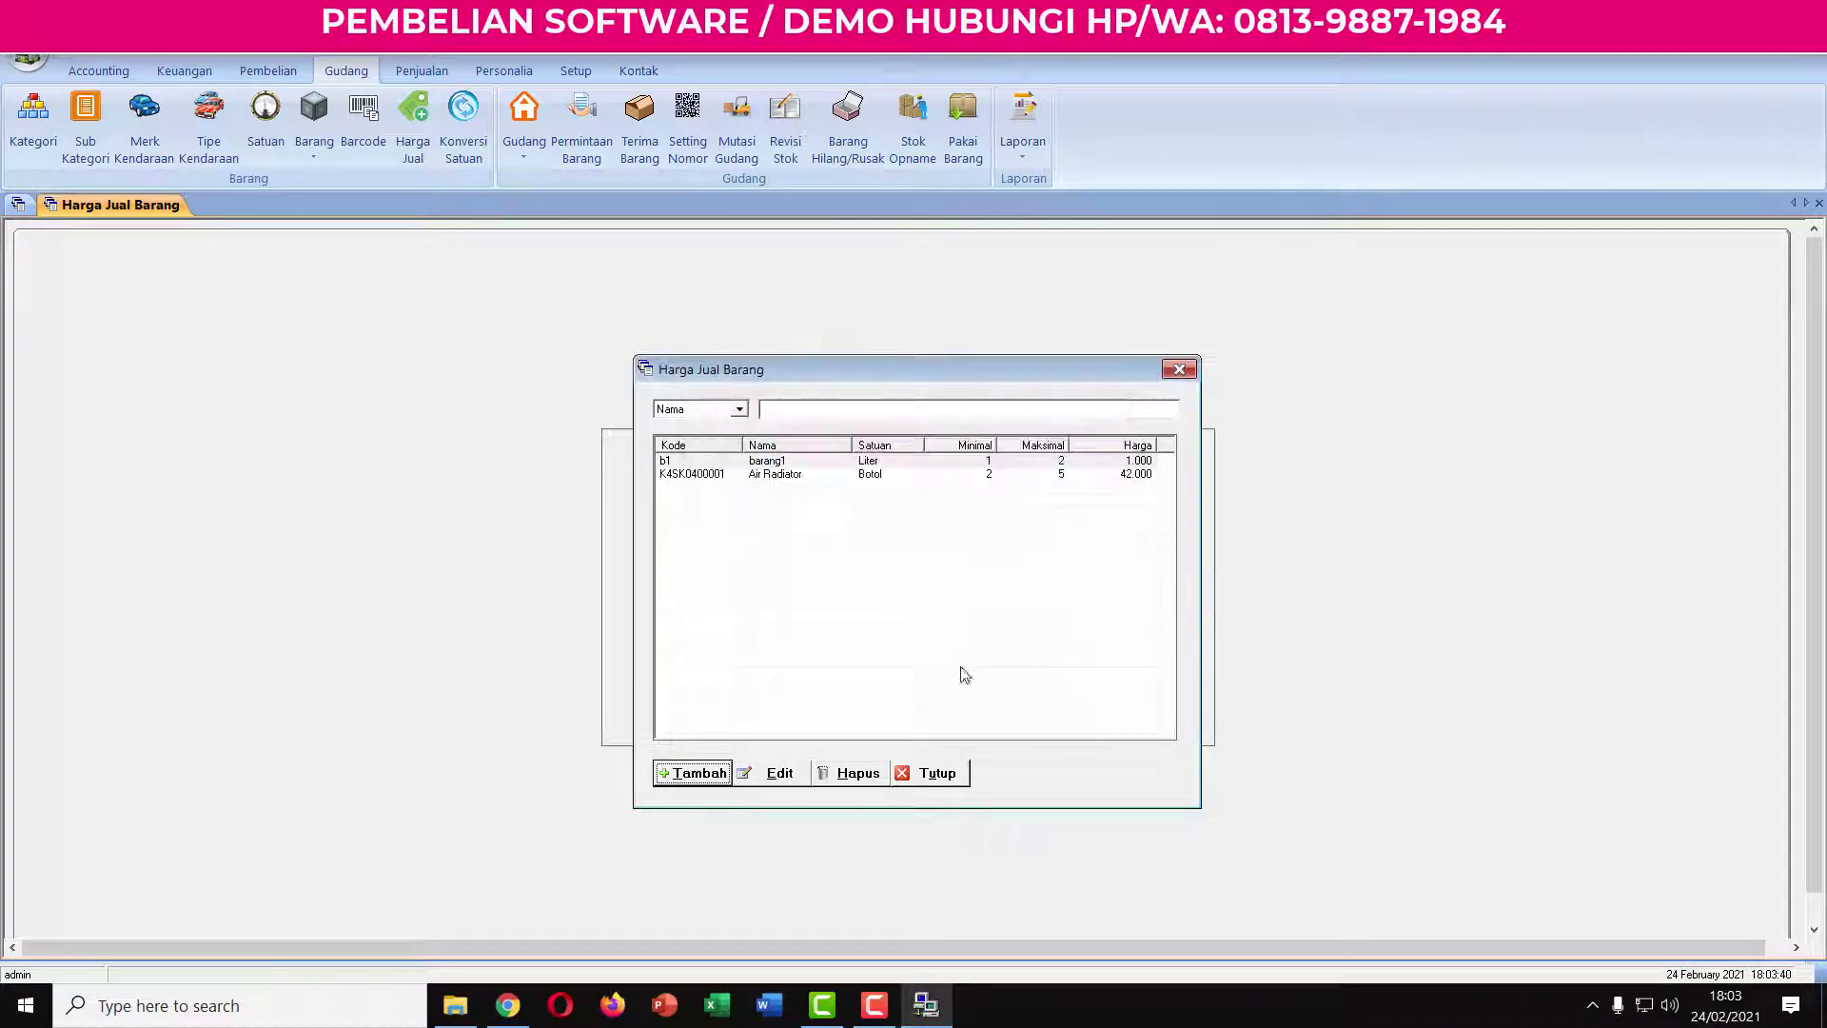
click(938, 773)
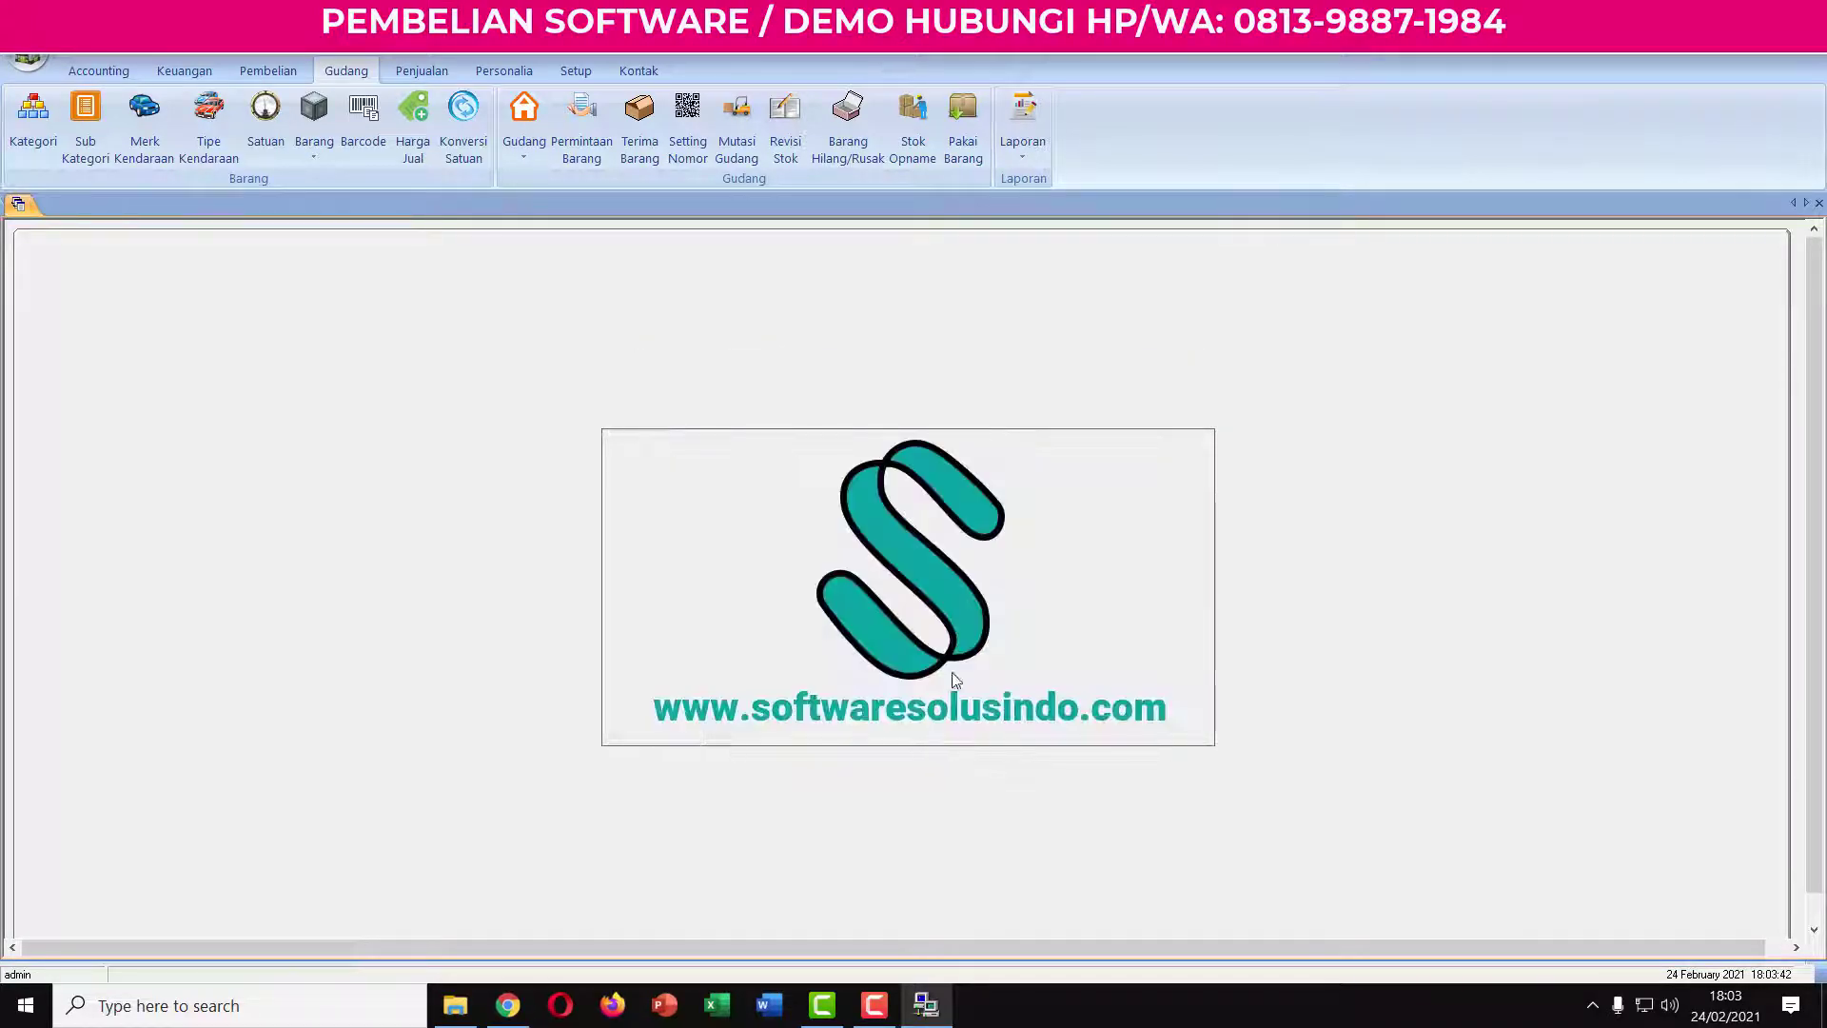
Start a new unit conversion in Konversi Satuan and choose Air Radiator as its item.
click(471, 151)
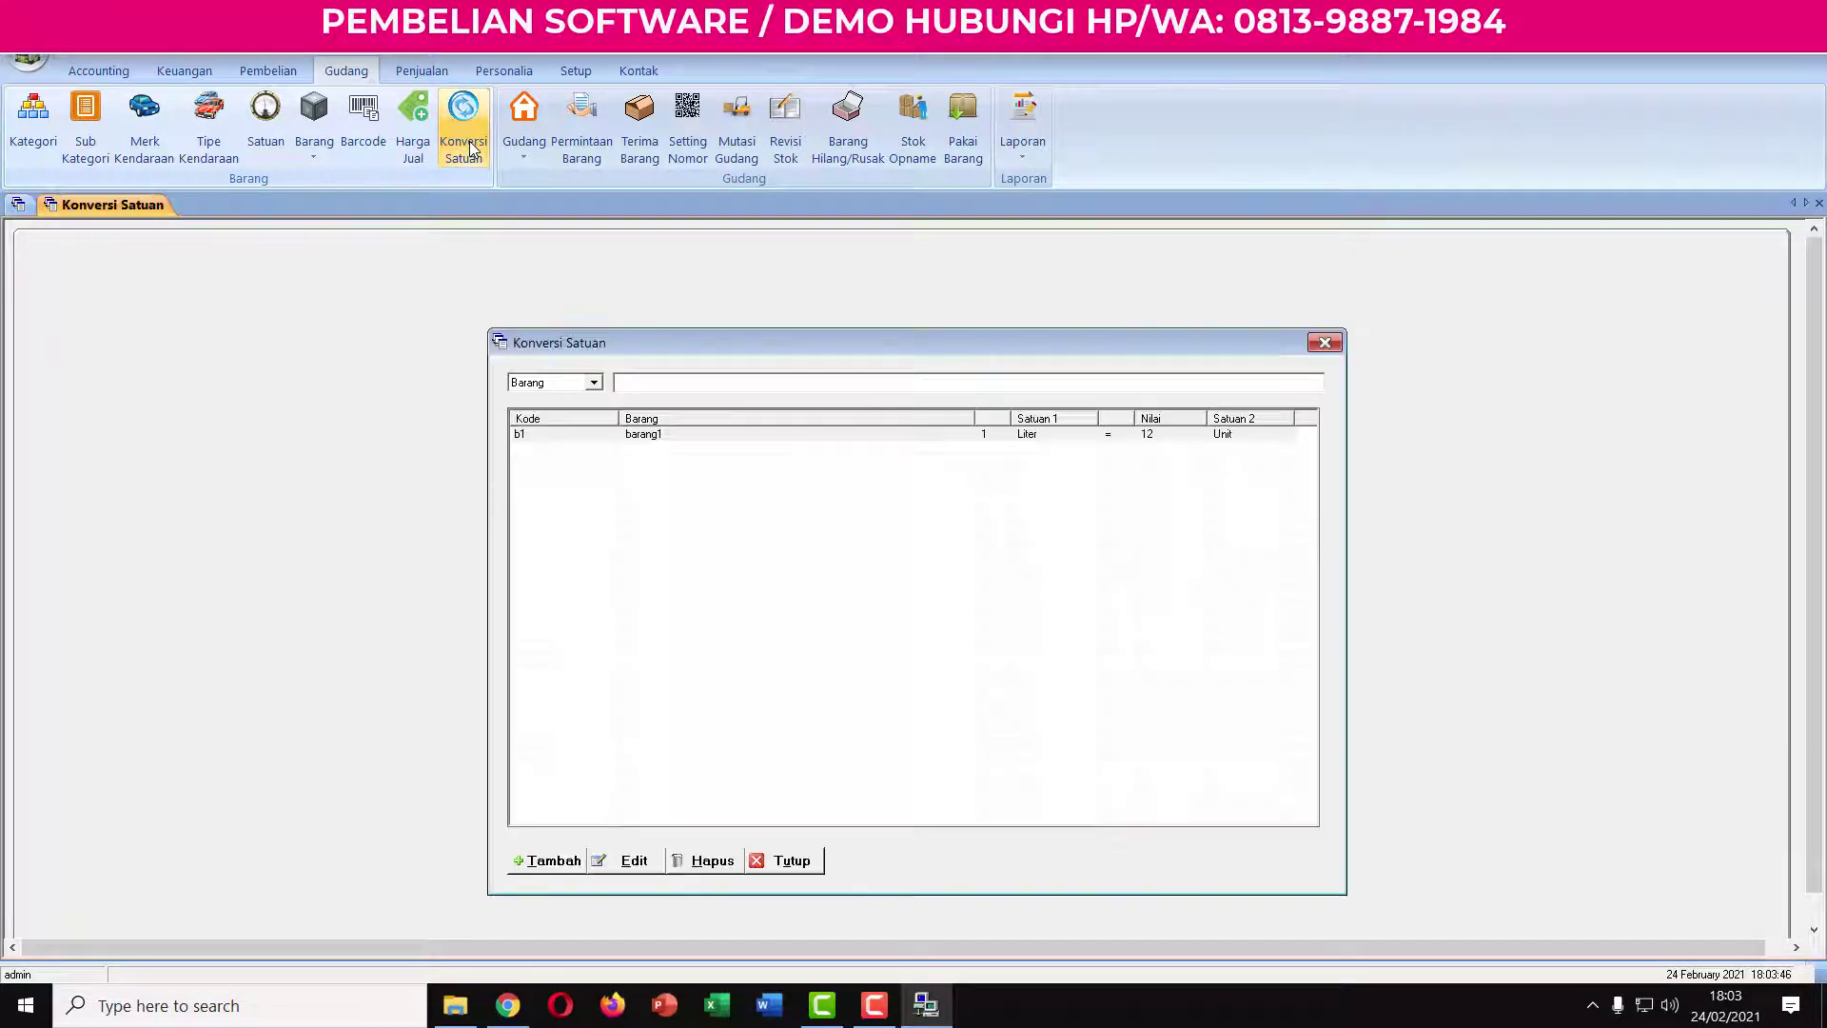
click(553, 858)
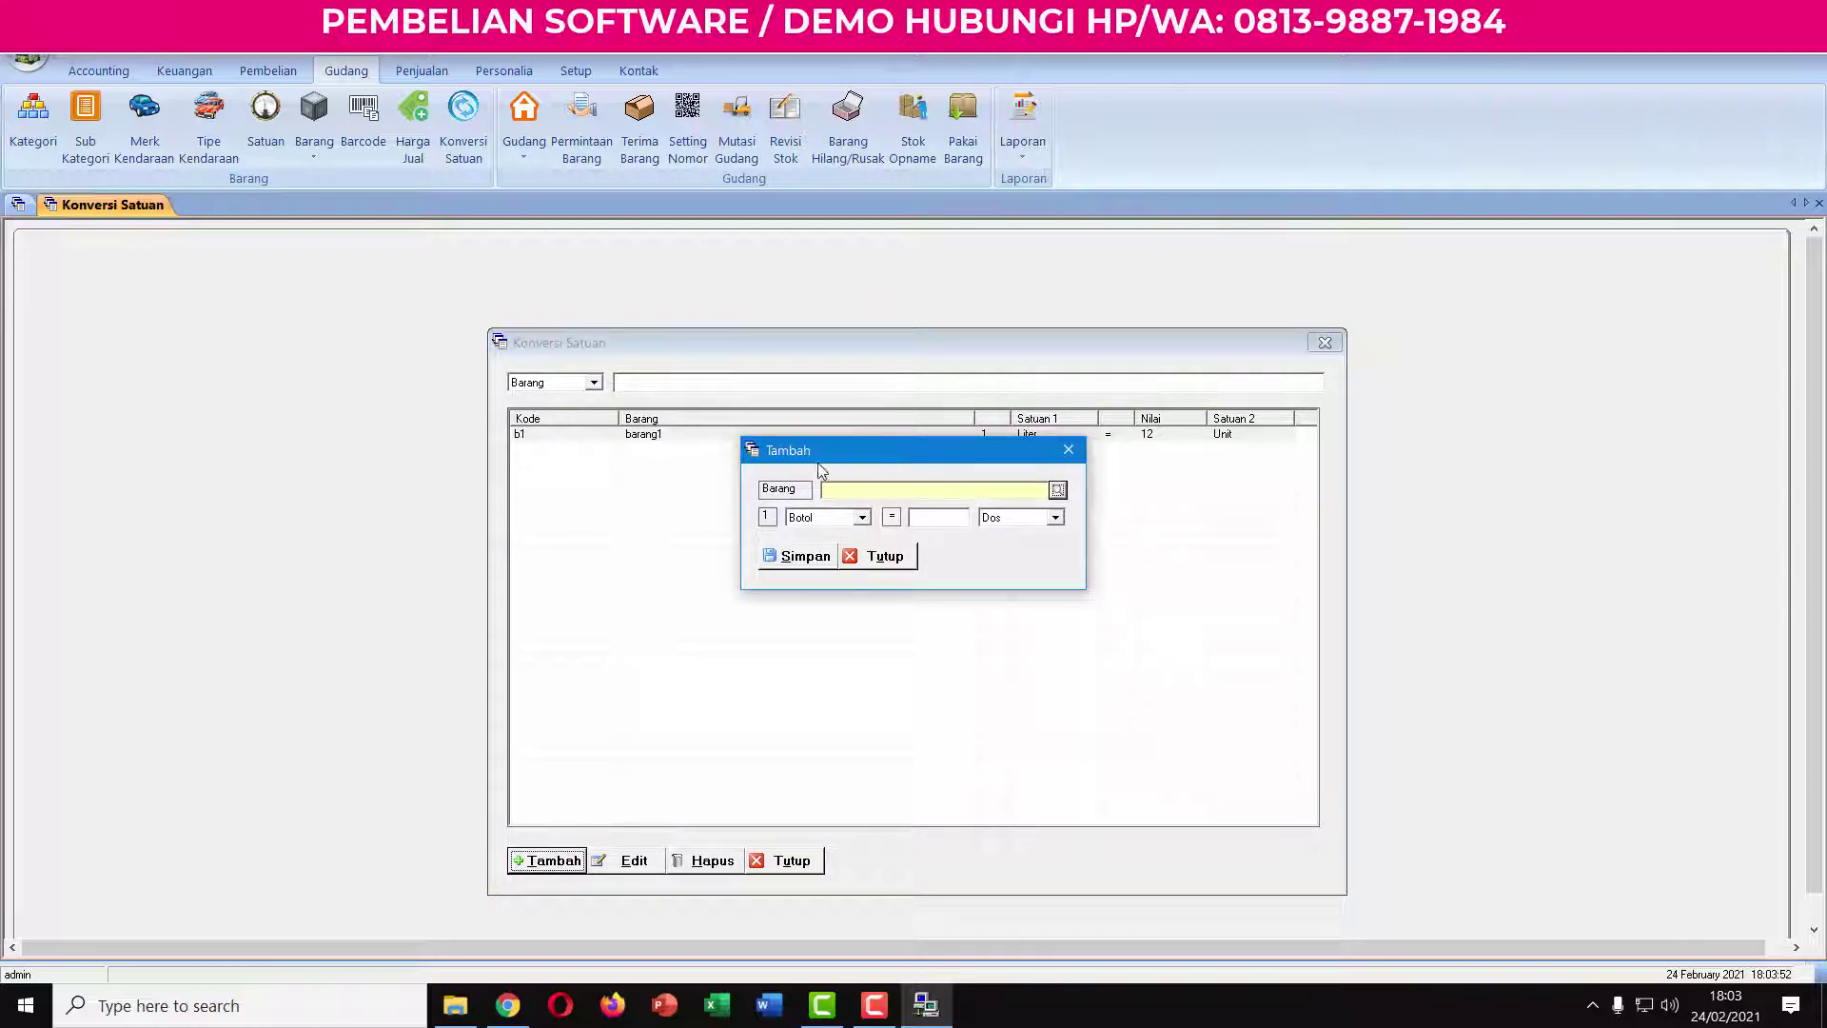
drag(875, 462, 813, 426)
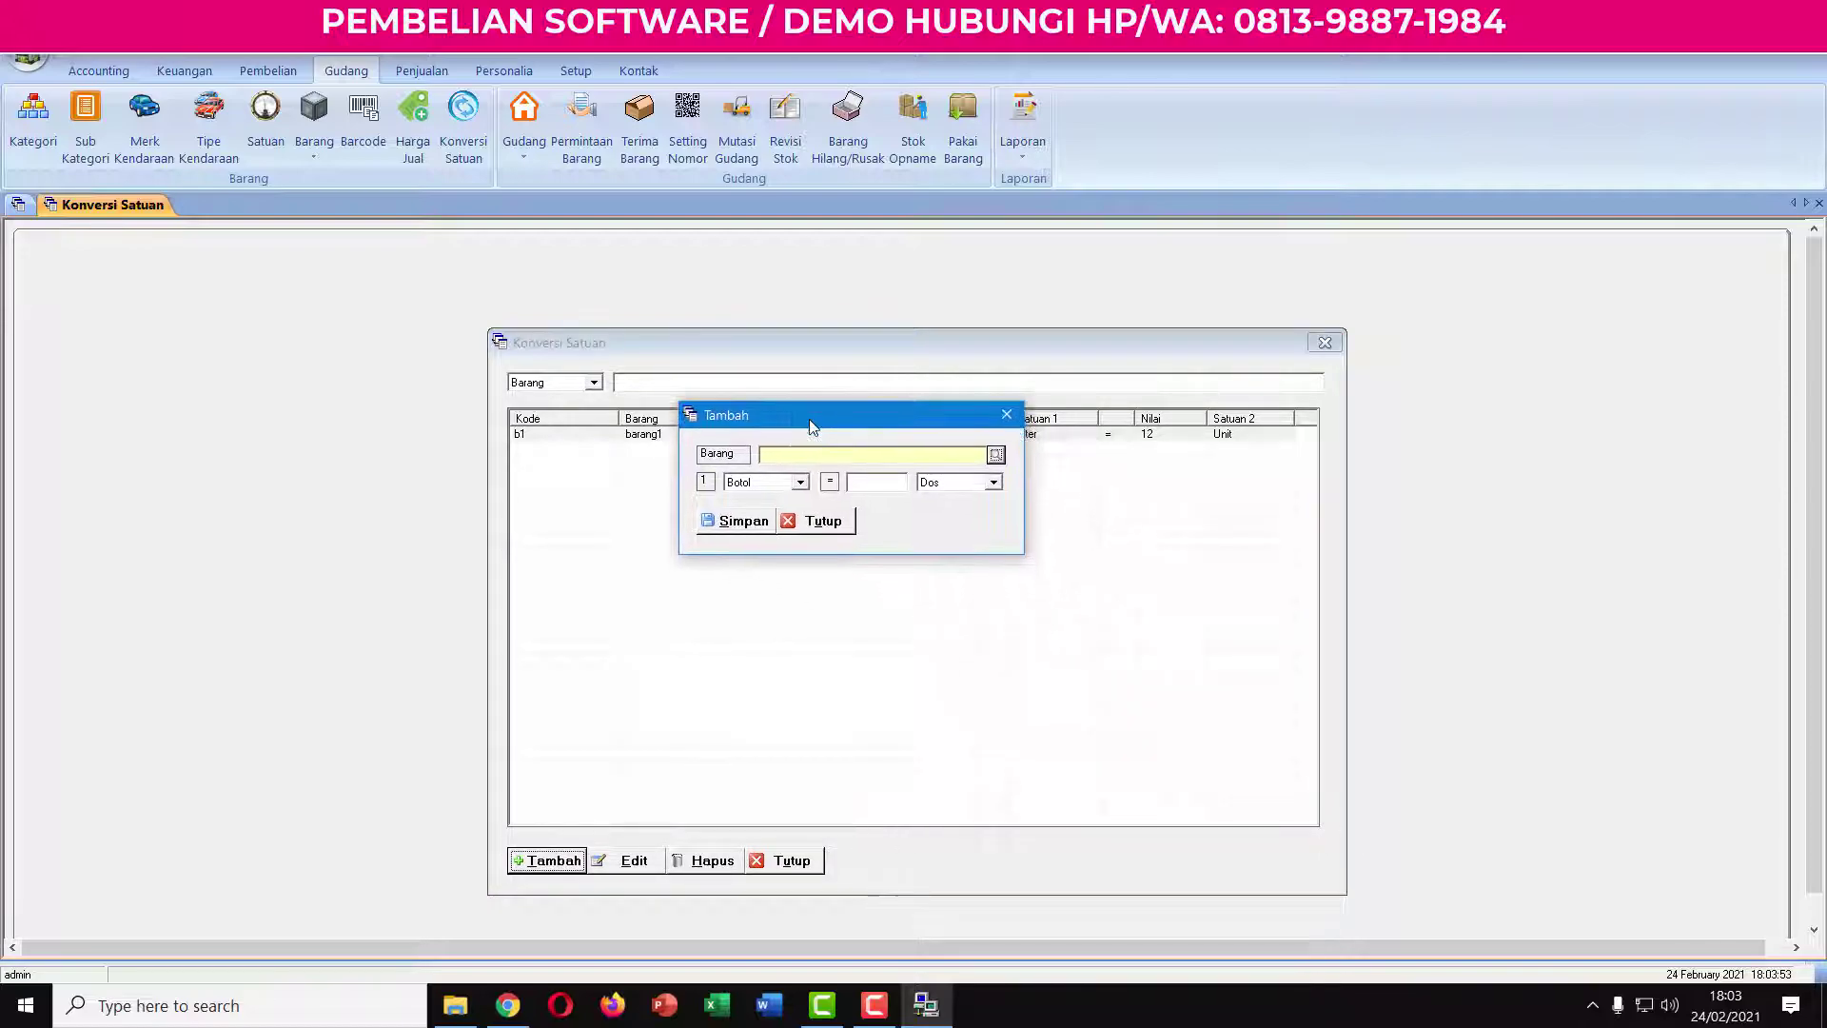
click(996, 455)
click(562, 463)
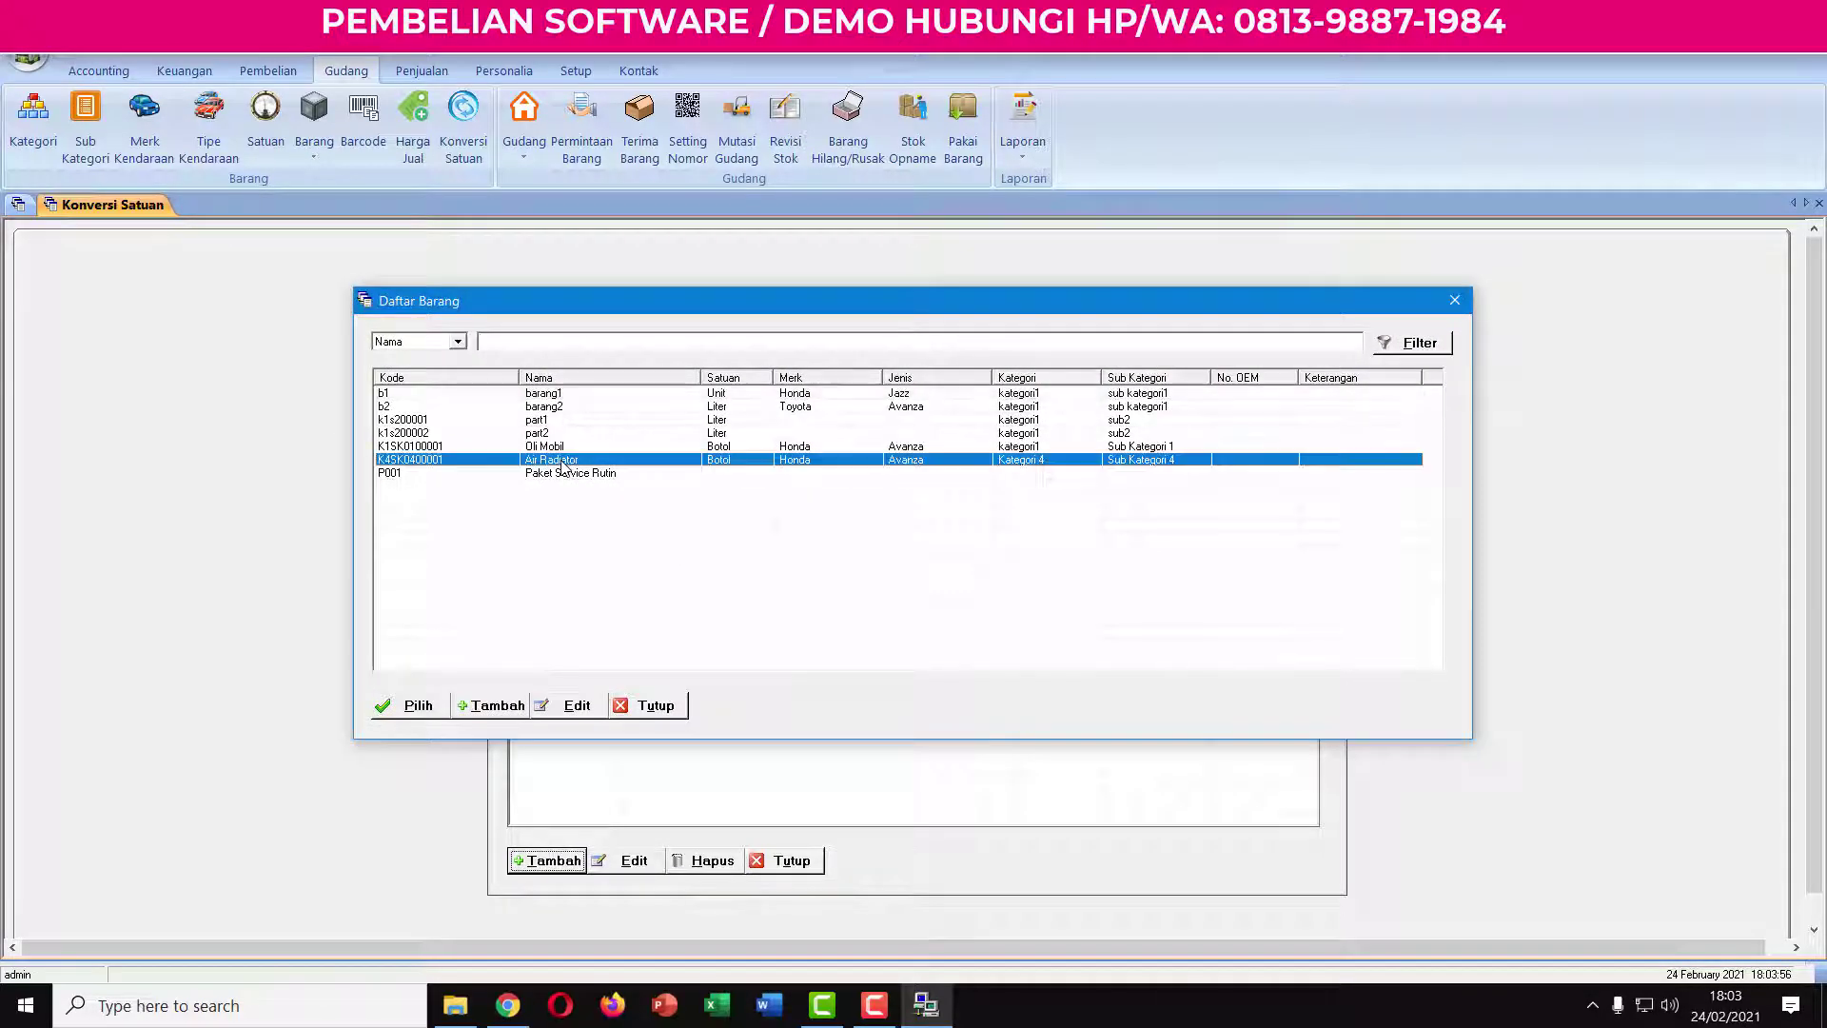
click(415, 710)
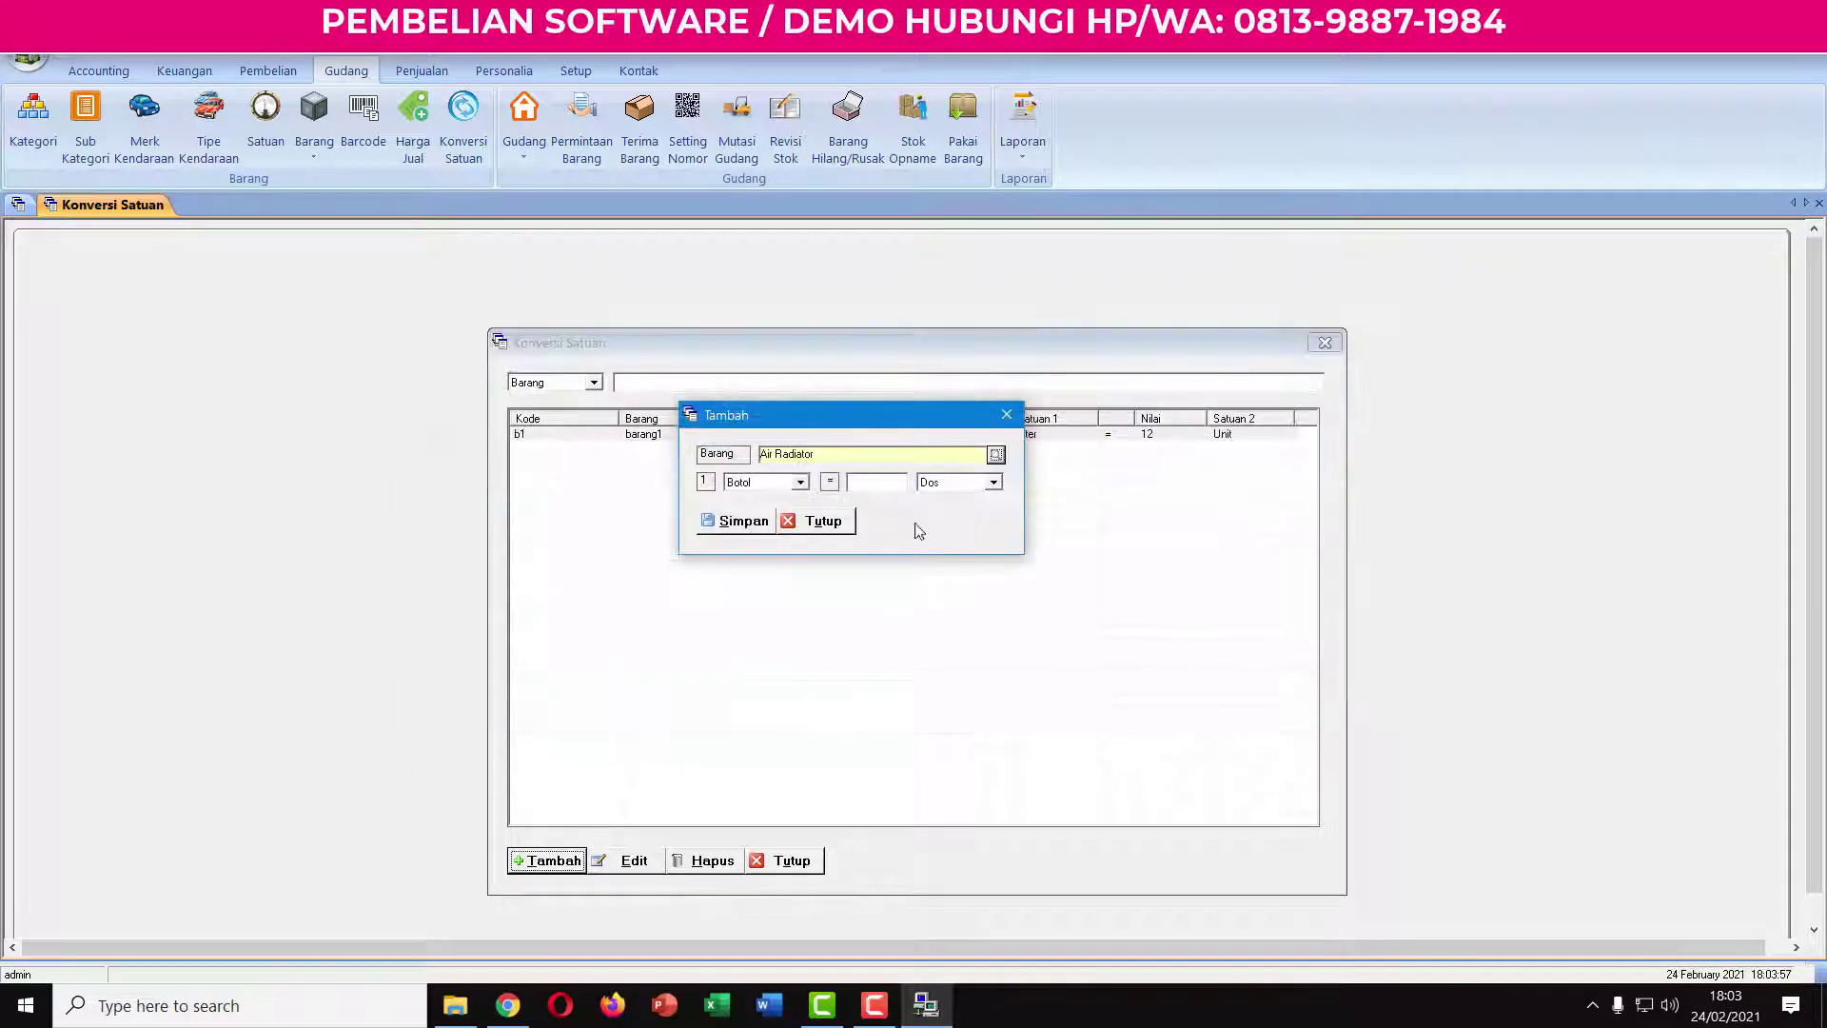
Define the Air Radiator conversion as 1 Dos = 10 Botol, save it and close the unit conversion list.
click(799, 483)
click(761, 514)
click(952, 484)
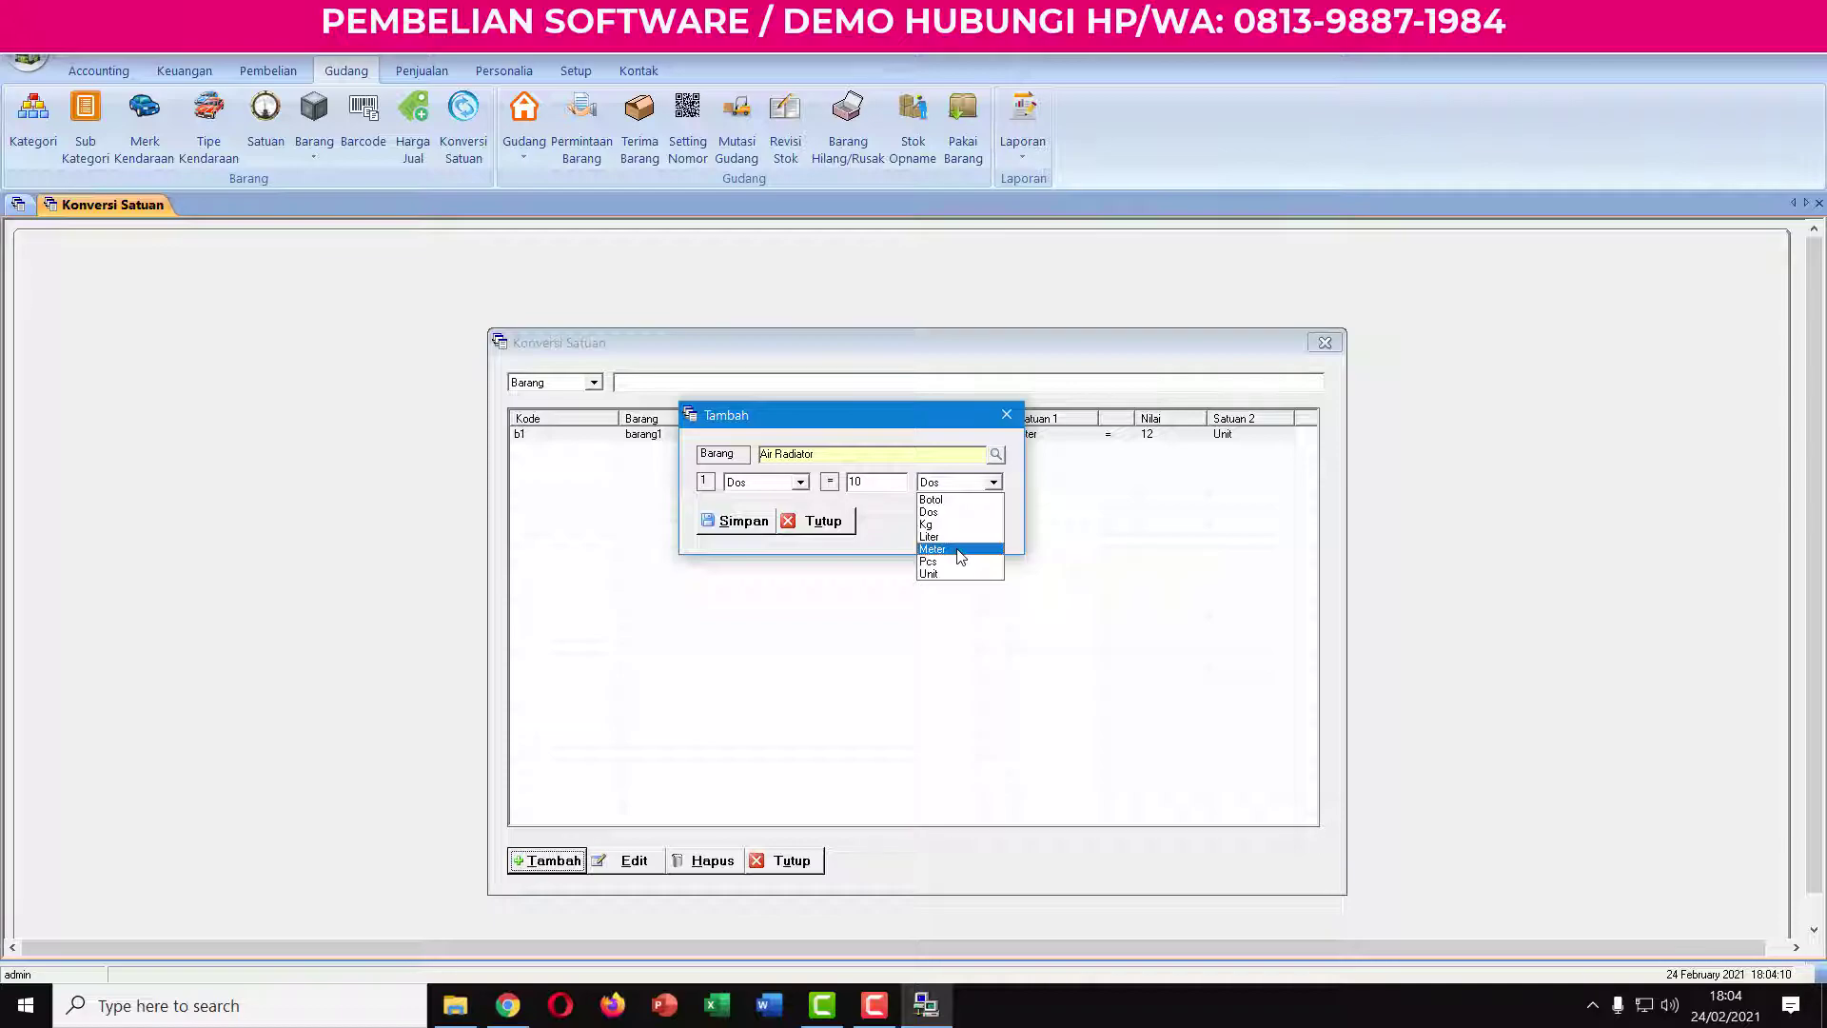
click(965, 500)
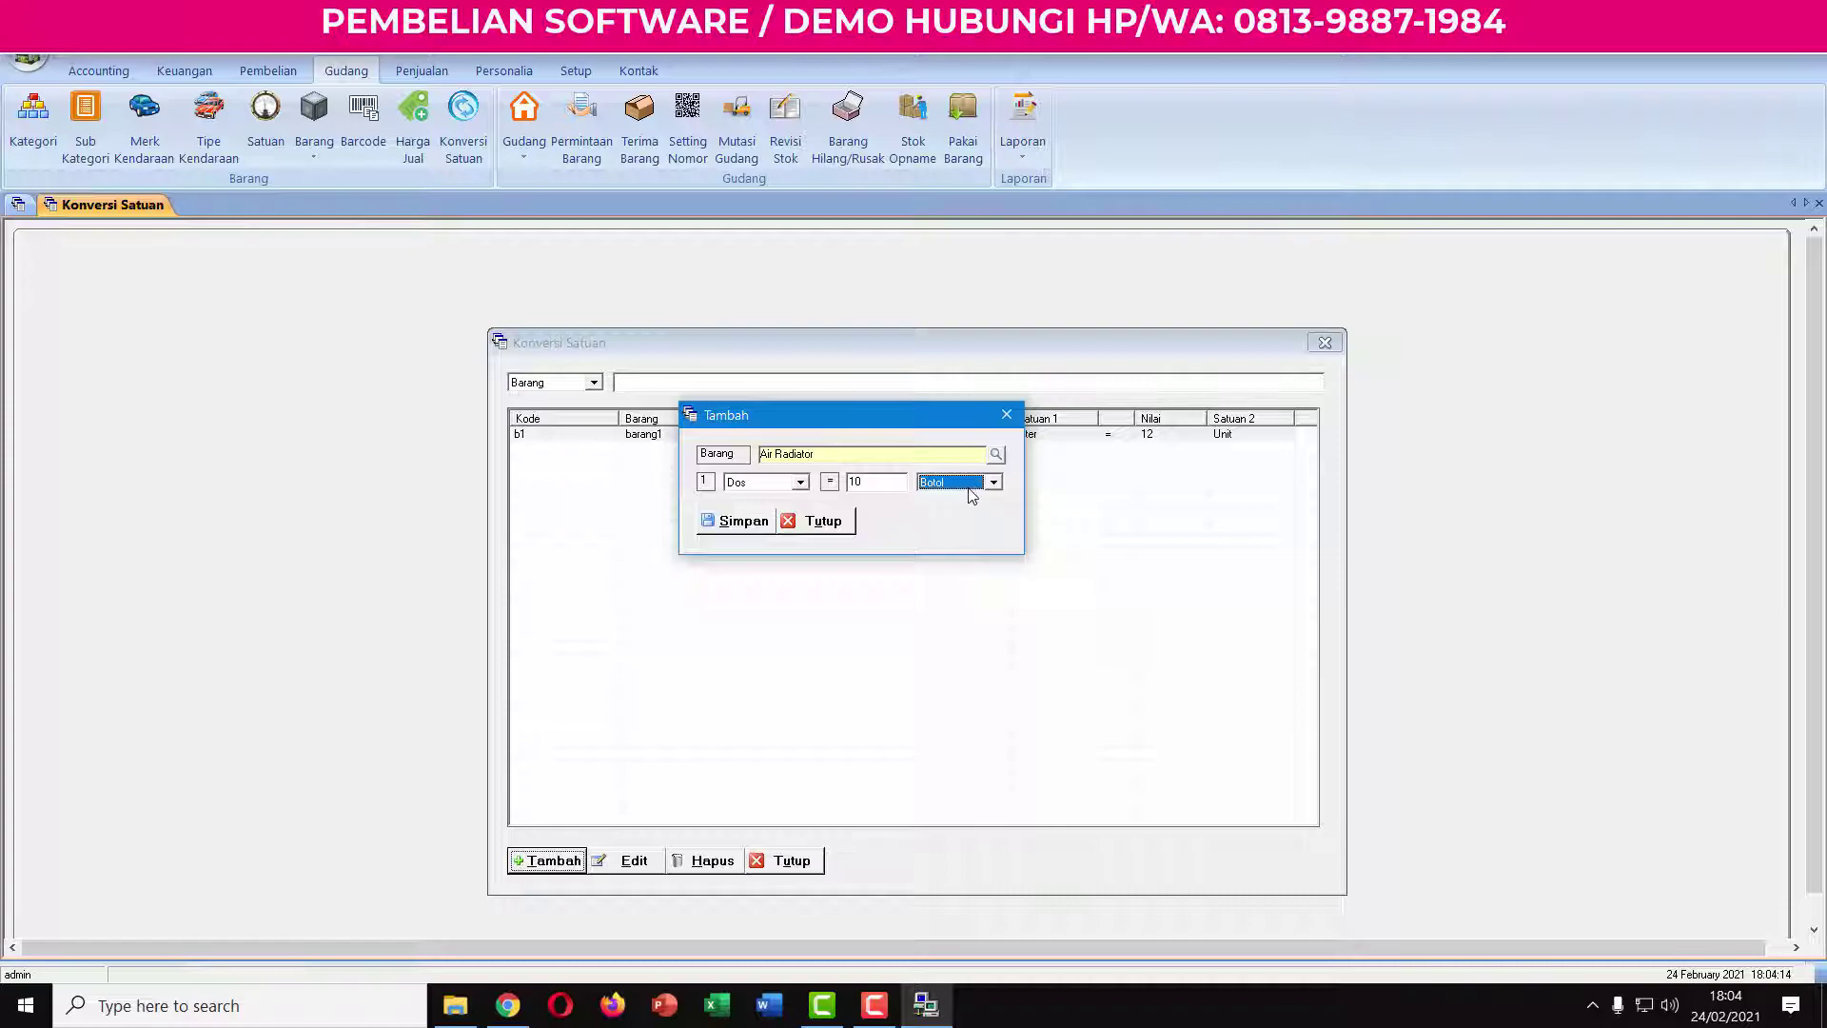
click(742, 522)
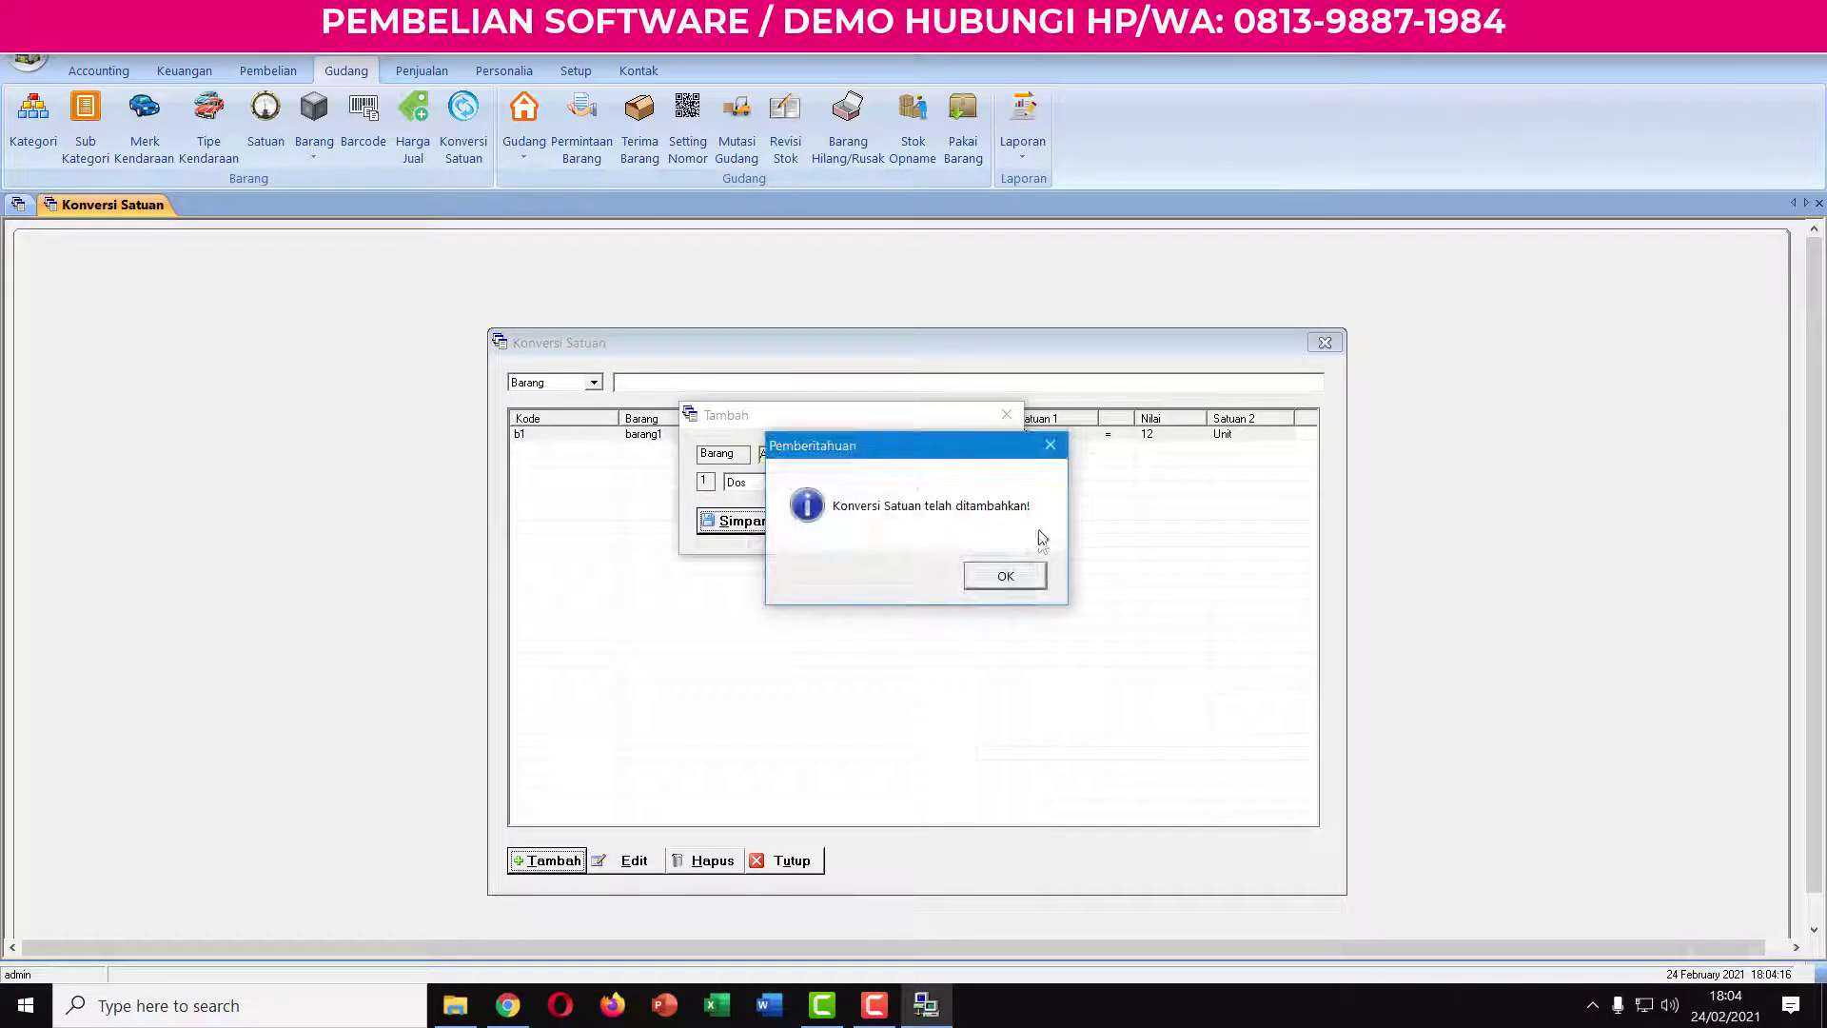
click(1020, 577)
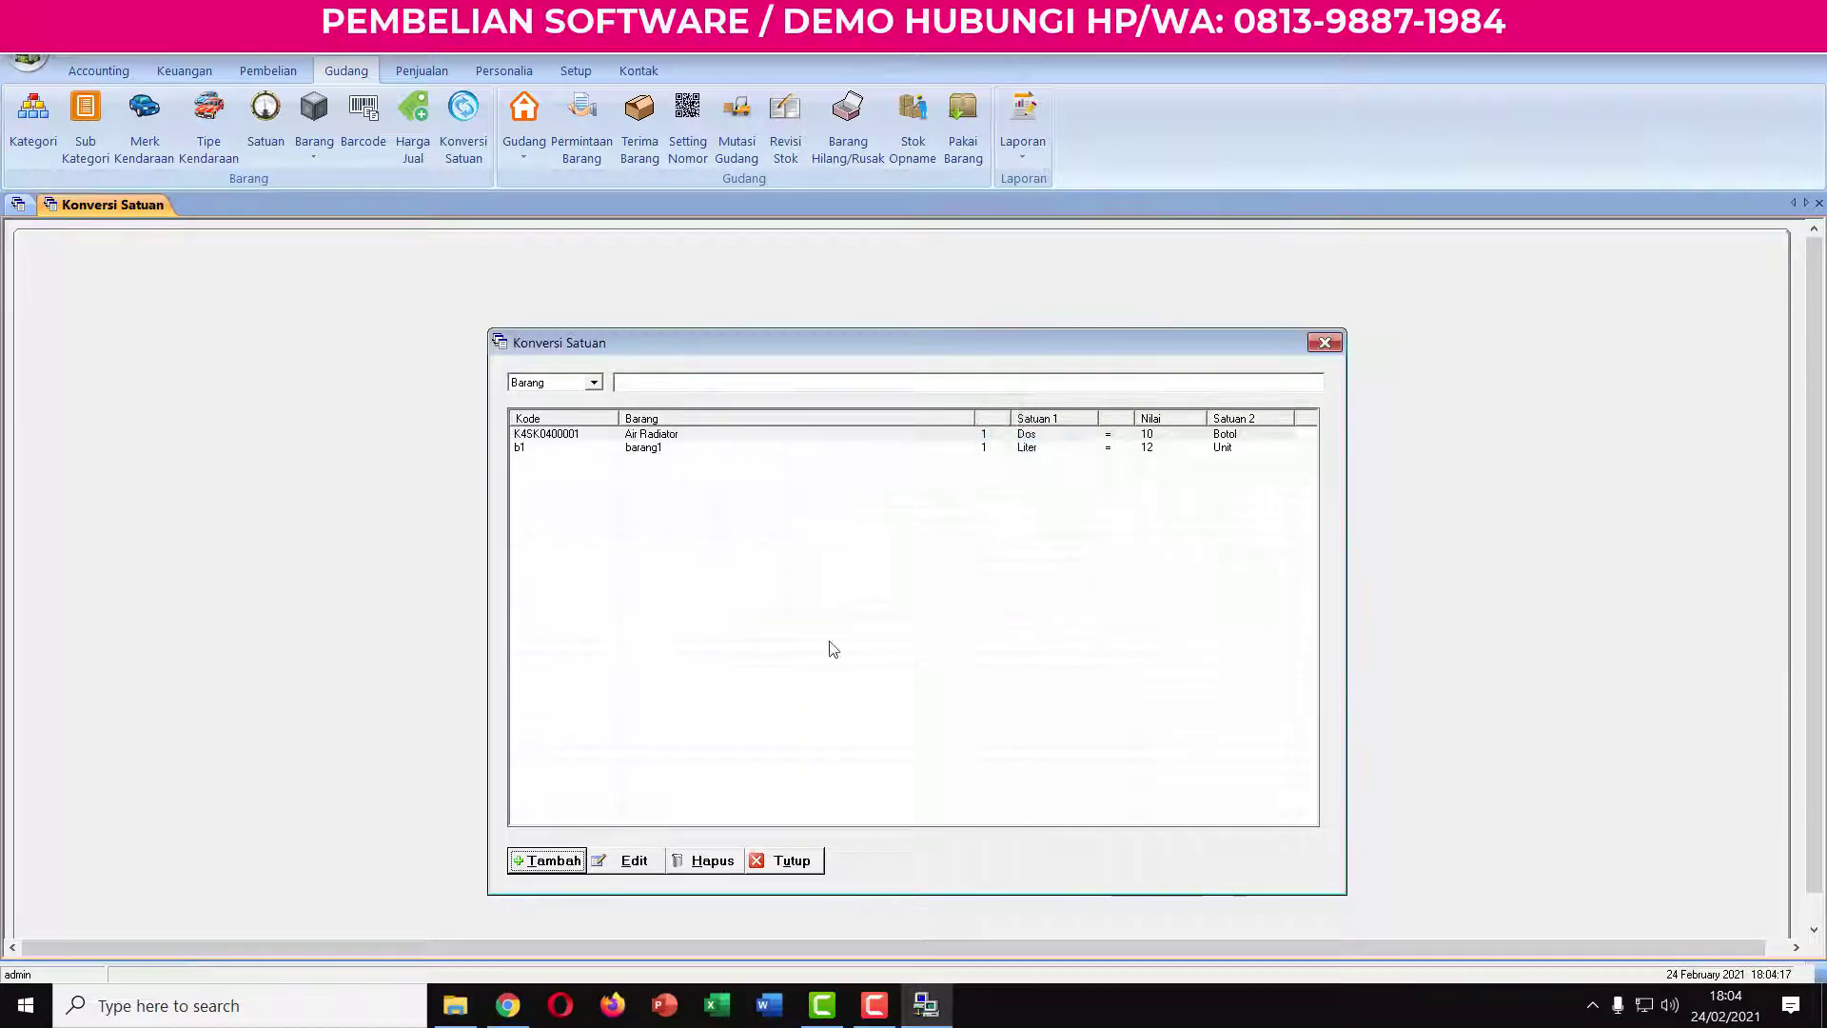
click(800, 862)
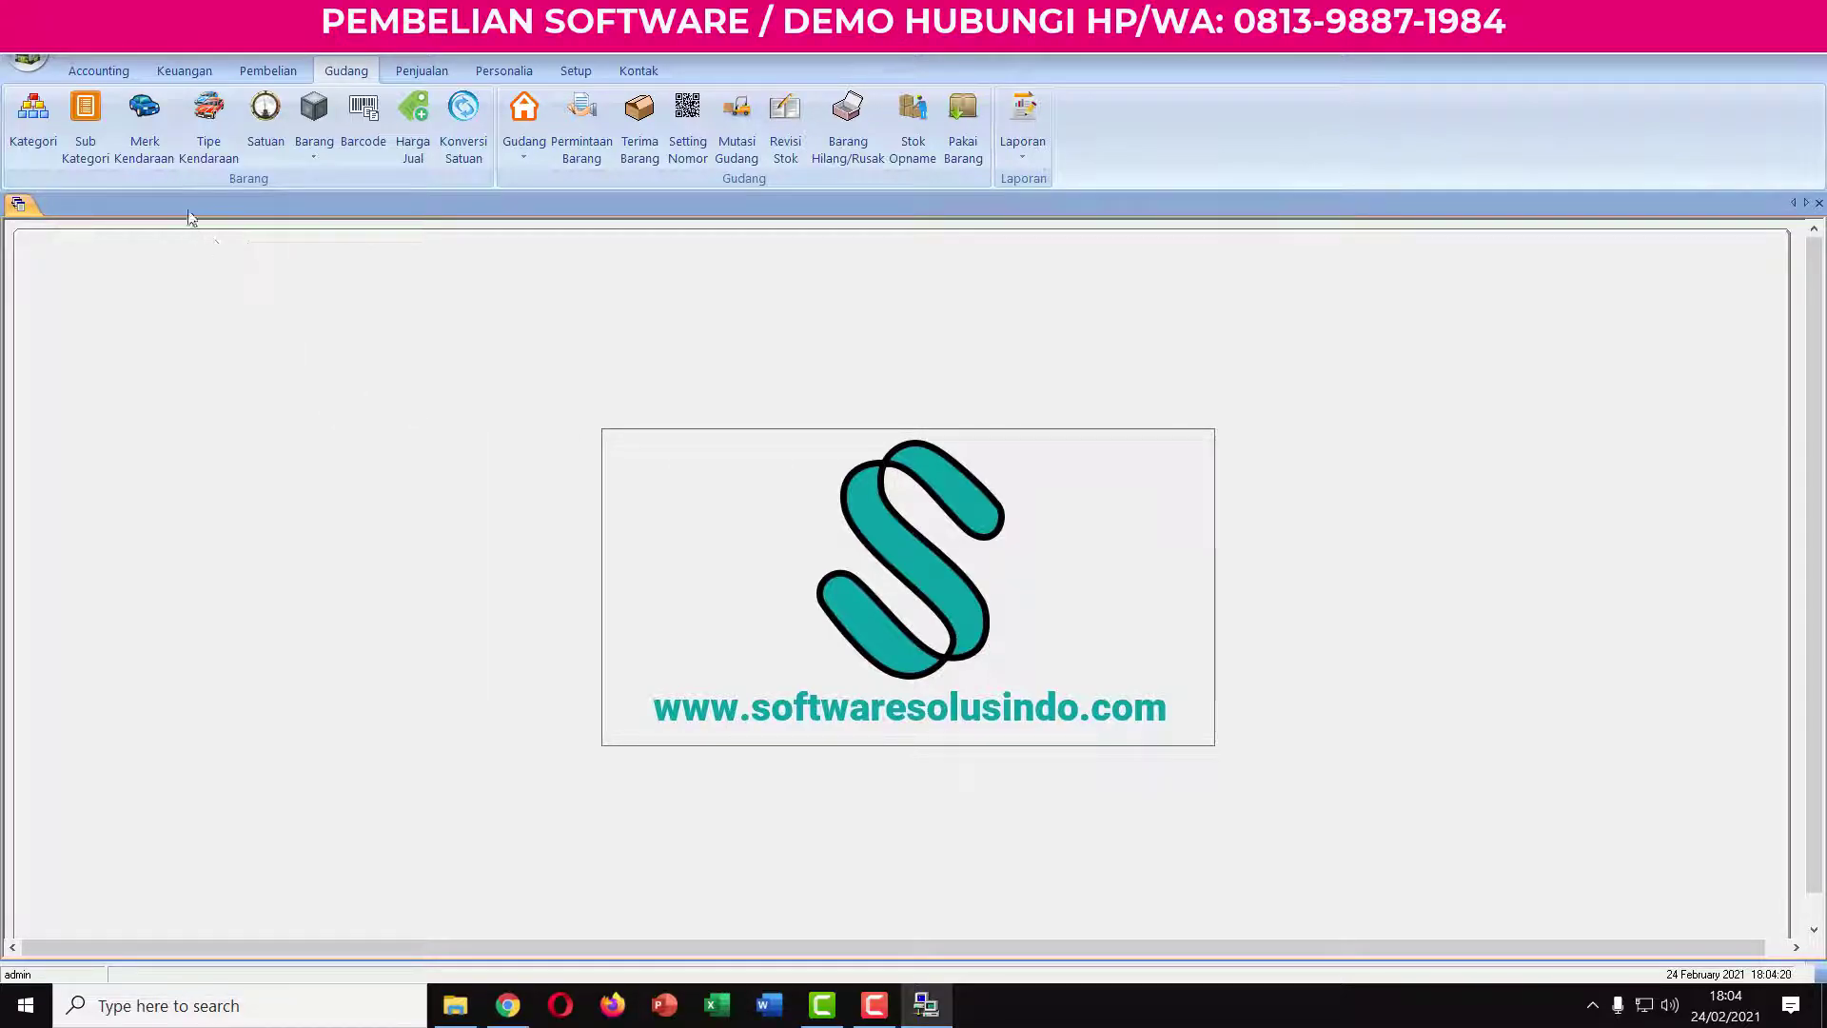